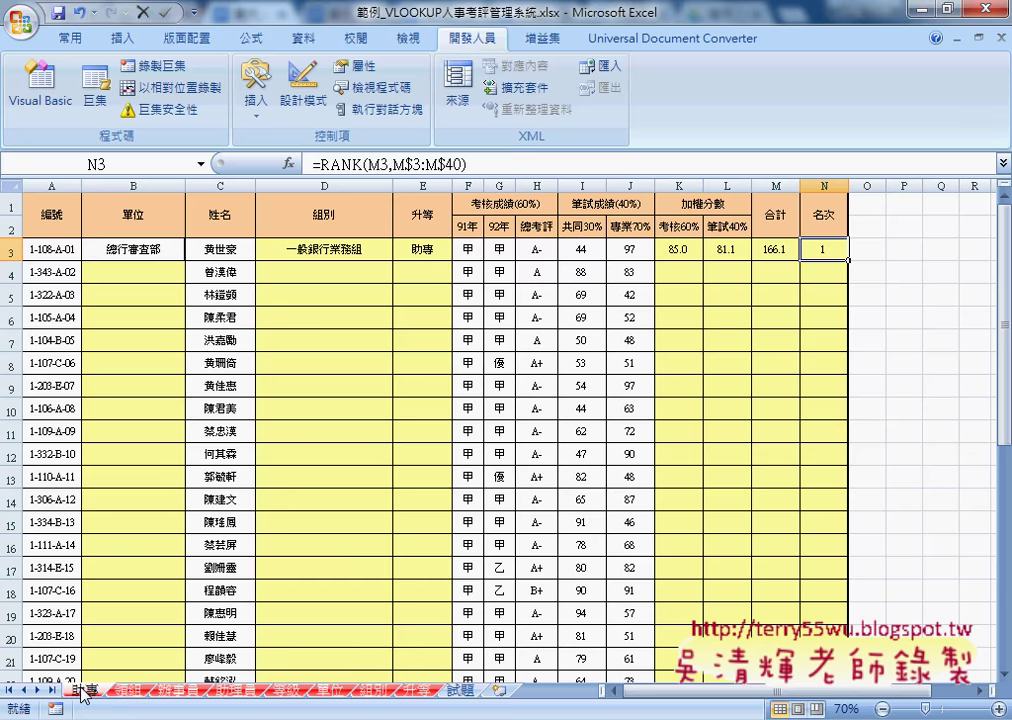
- Review the grouped staff sheets, 辦事員 and the 單位 unit code list, ending back on 助專
{"action": "left_click", "coordinate": [232, 697], "text": "shift"}
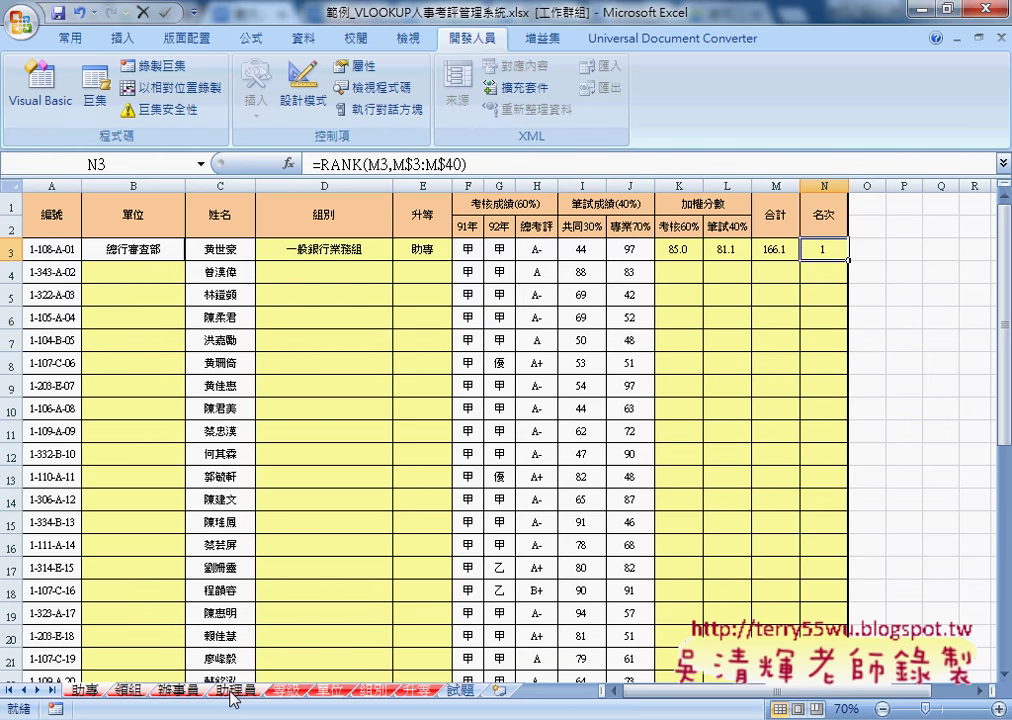
{"action": "left_click", "coordinate": [112, 690]}
{"action": "left_click", "coordinate": [111, 694]}
{"action": "left_click", "coordinate": [327, 690]}
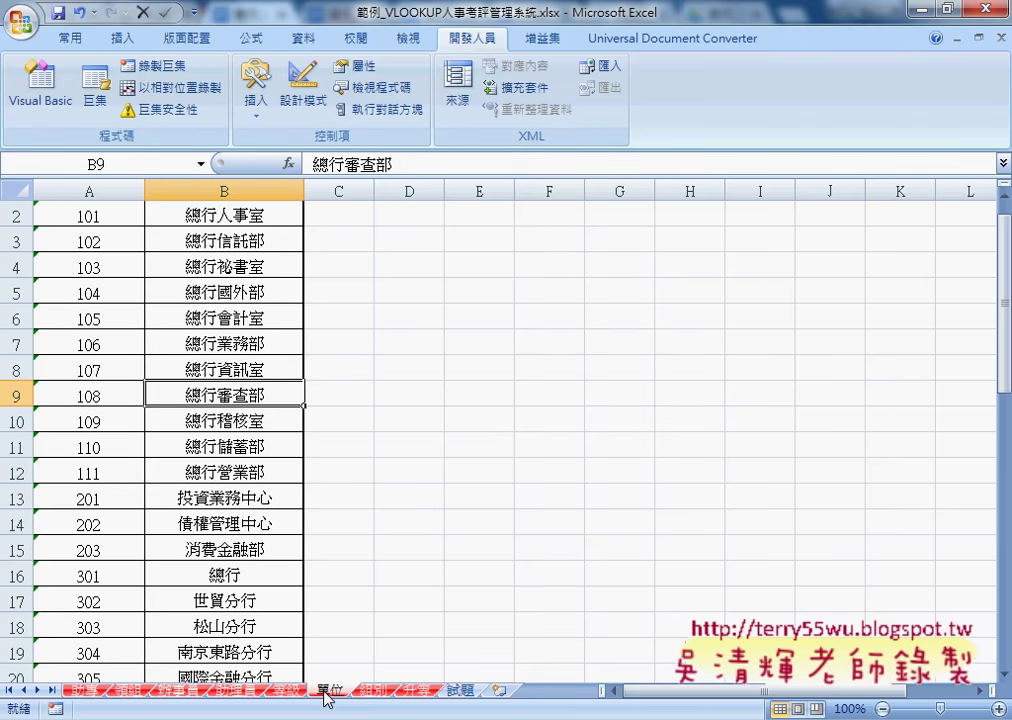
{"action": "left_click", "coordinate": [87, 691]}
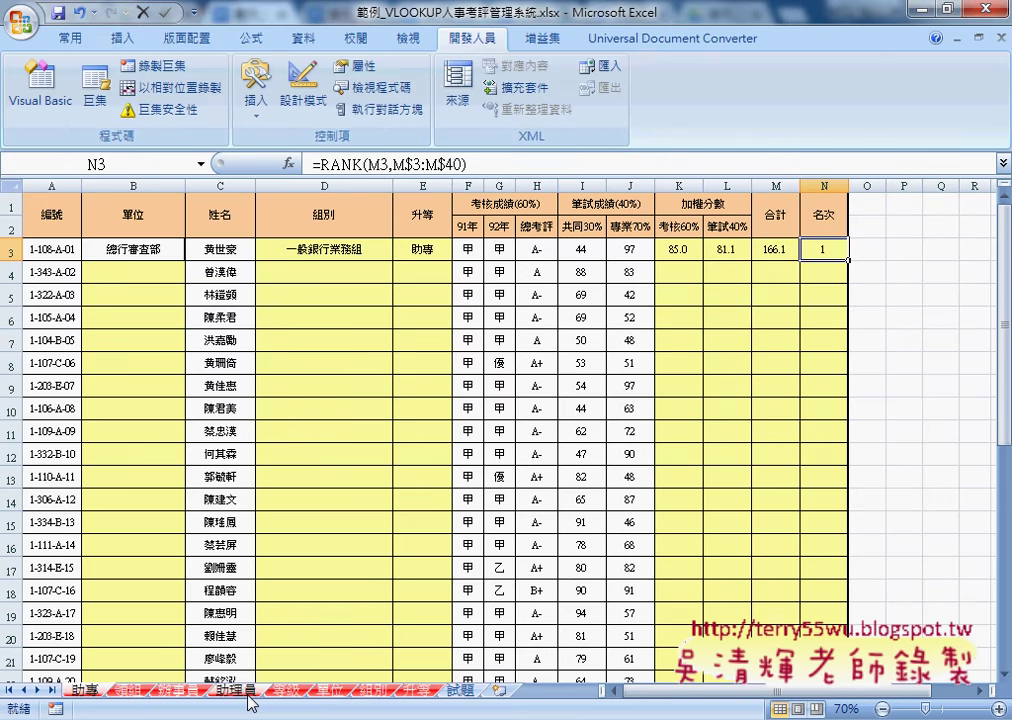
- Minimize the review workbook, switch to Google Drive, then bring up 範例_VLOOKUP飯店管理.xlsx
{"action": "left_click", "coordinate": [922, 12]}
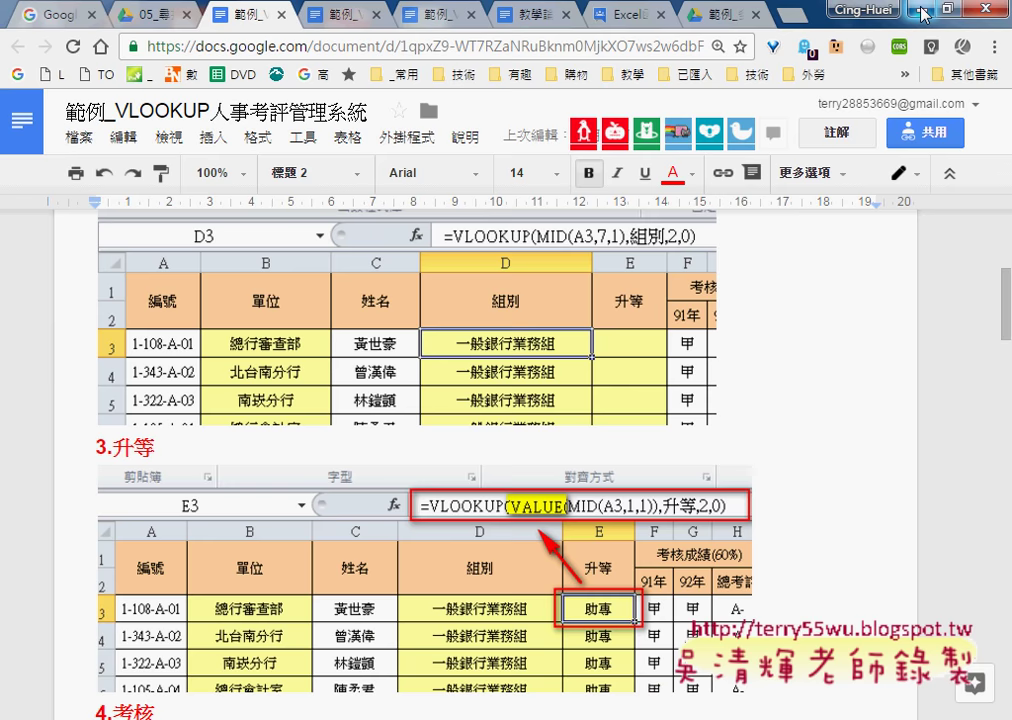
{"action": "left_click", "coordinate": [160, 15]}
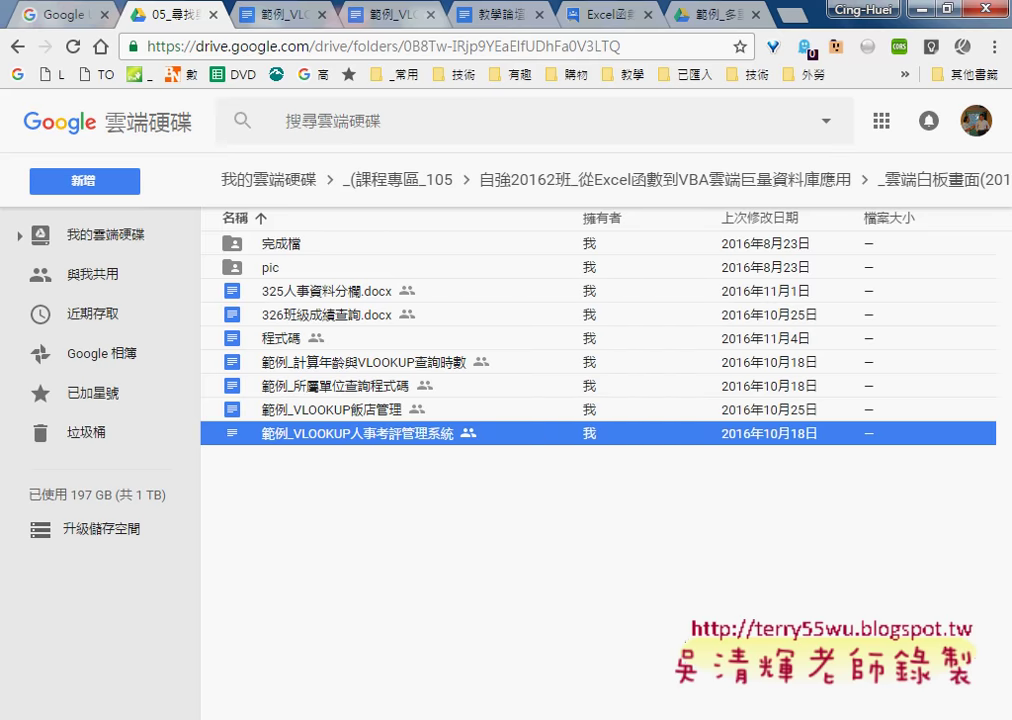
{"action": "mouse_move", "coordinate": [455, 715]}
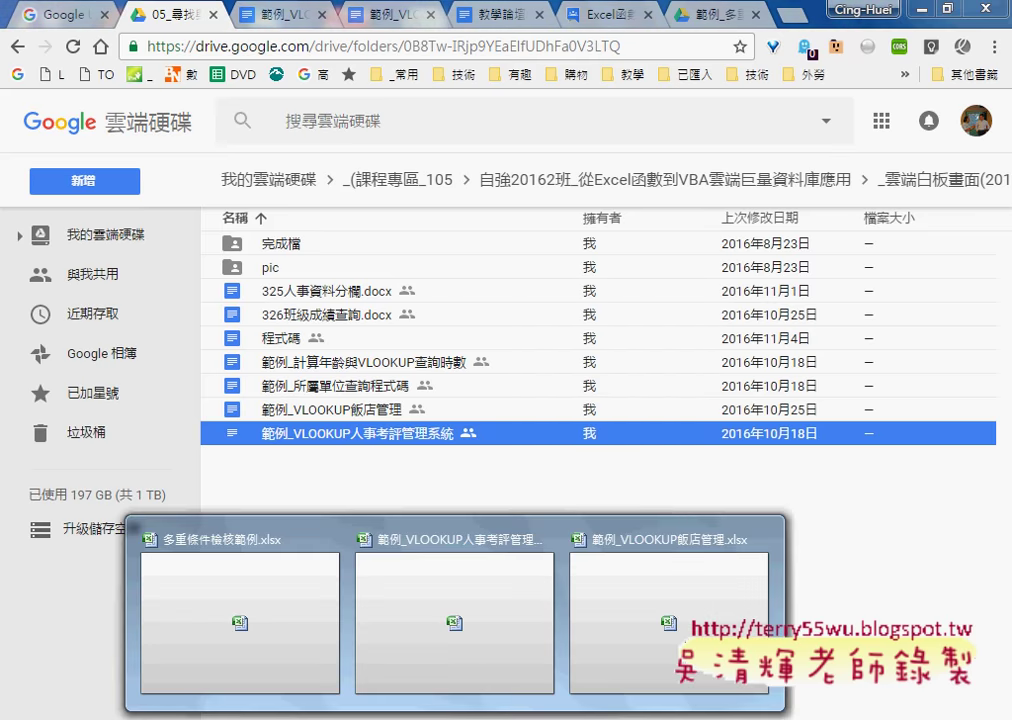
{"action": "left_click", "coordinate": [655, 618]}
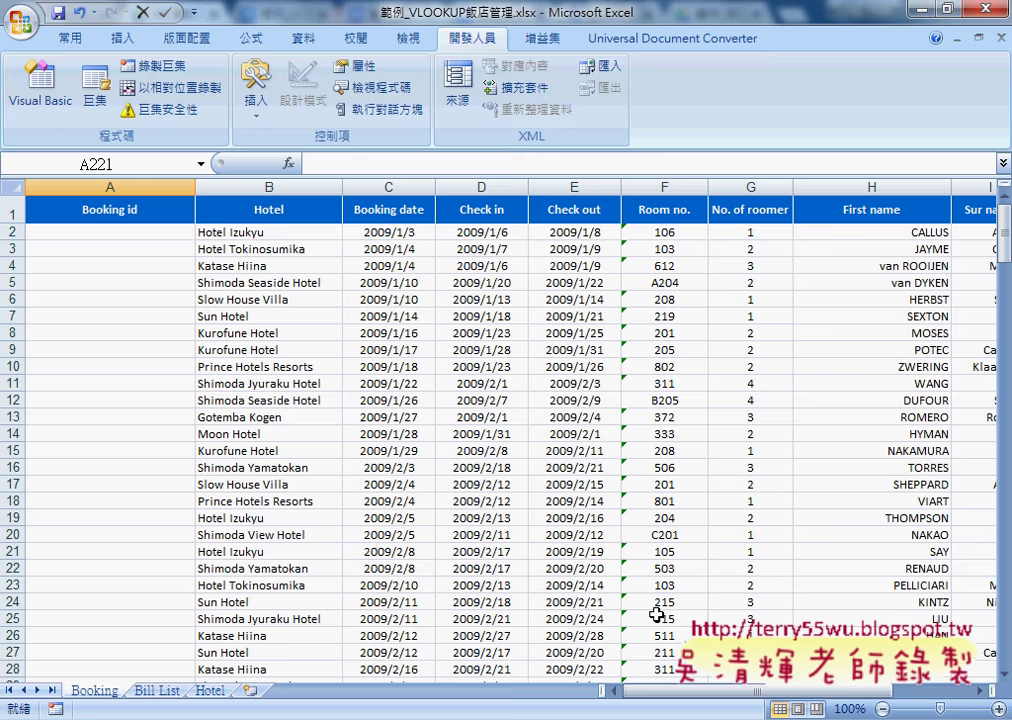
{"action": "left_click", "coordinate": [138, 232]}
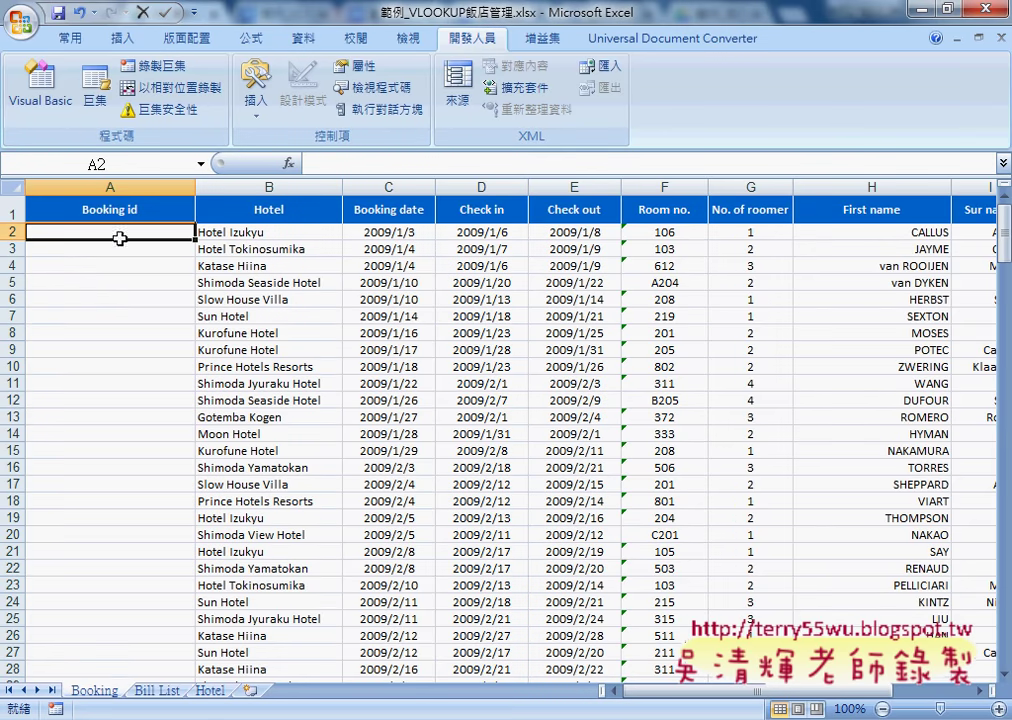
{"action": "left_click", "coordinate": [165, 693]}
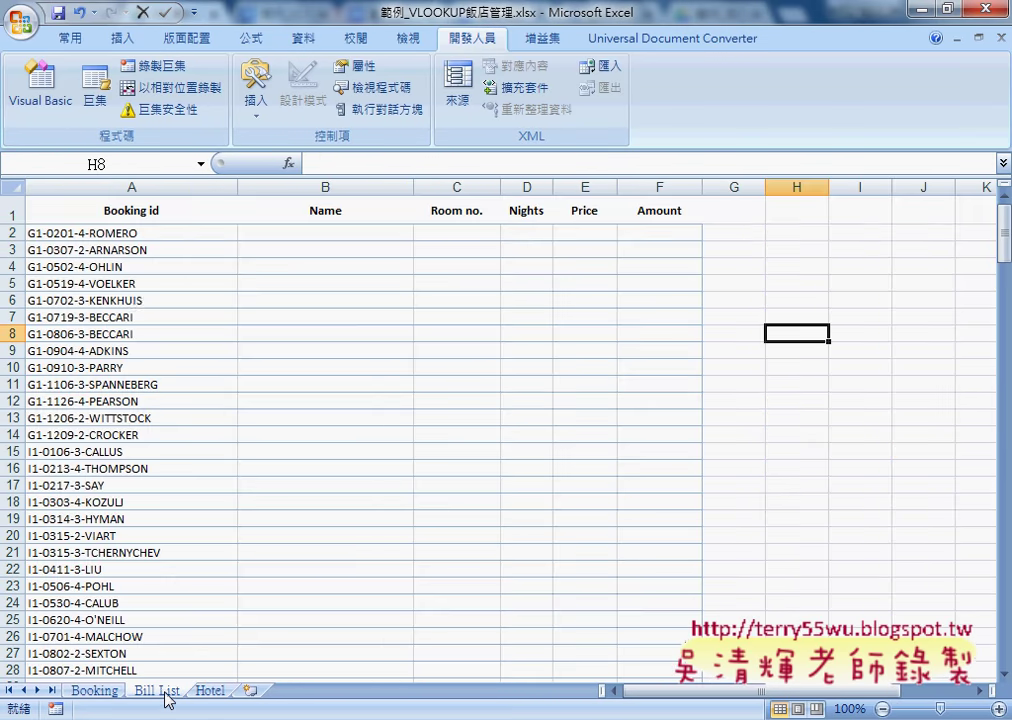
{"action": "left_click", "coordinate": [121, 232]}
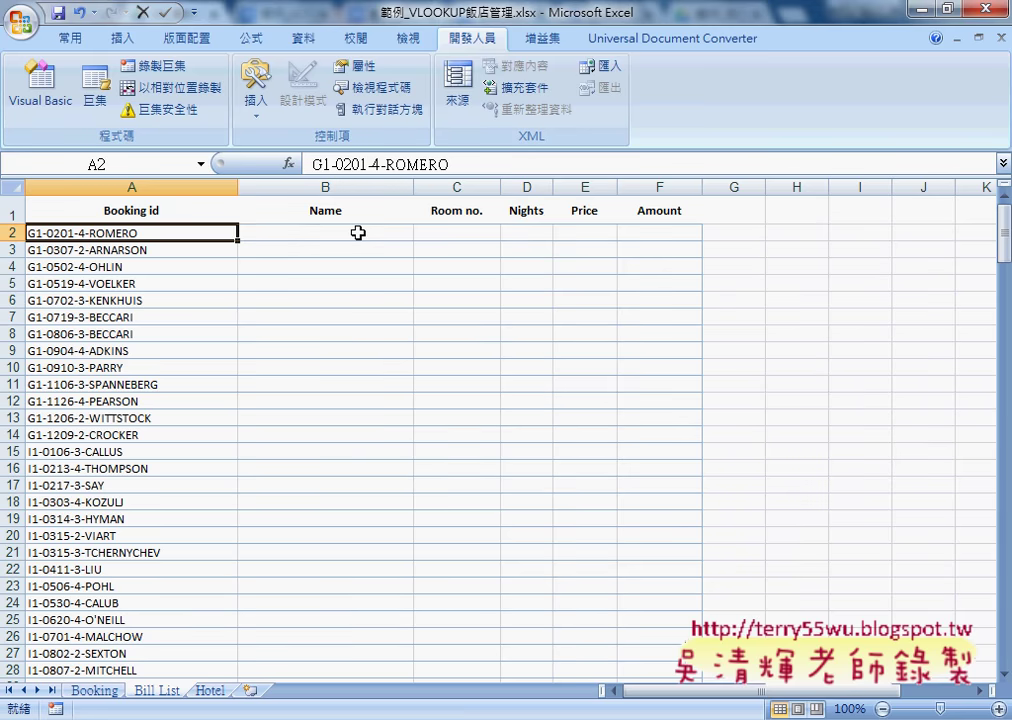
{"action": "left_click", "coordinate": [357, 232]}
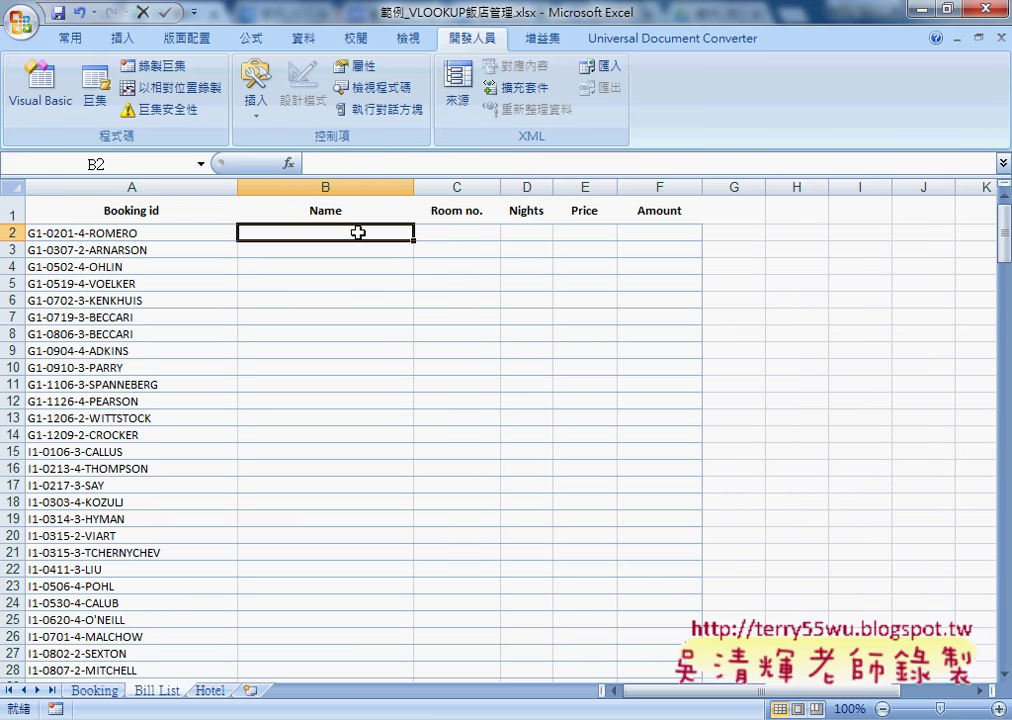
{"action": "left_click", "coordinate": [466, 233]}
{"action": "left_click", "coordinate": [526, 235]}
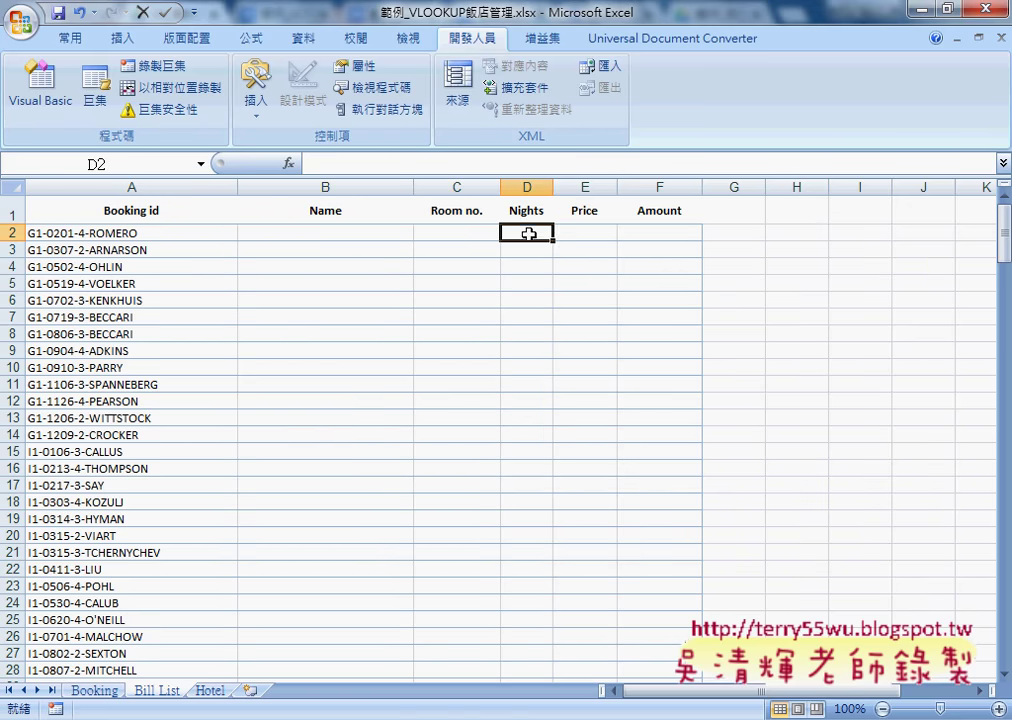
{"action": "left_click", "coordinate": [586, 233]}
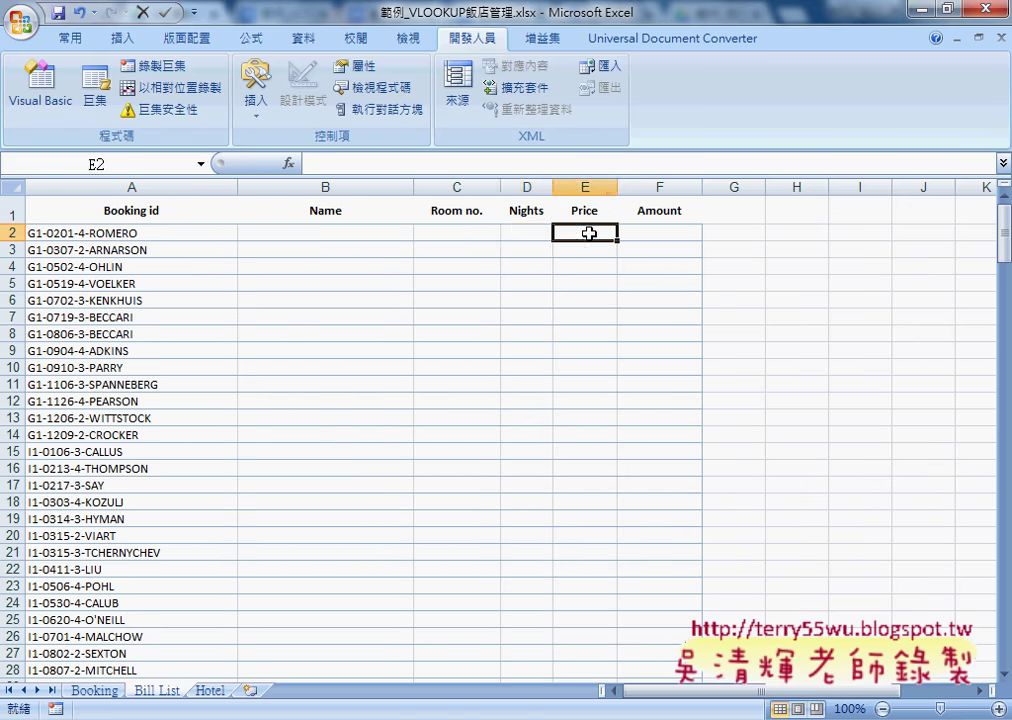
{"action": "left_click", "coordinate": [671, 233]}
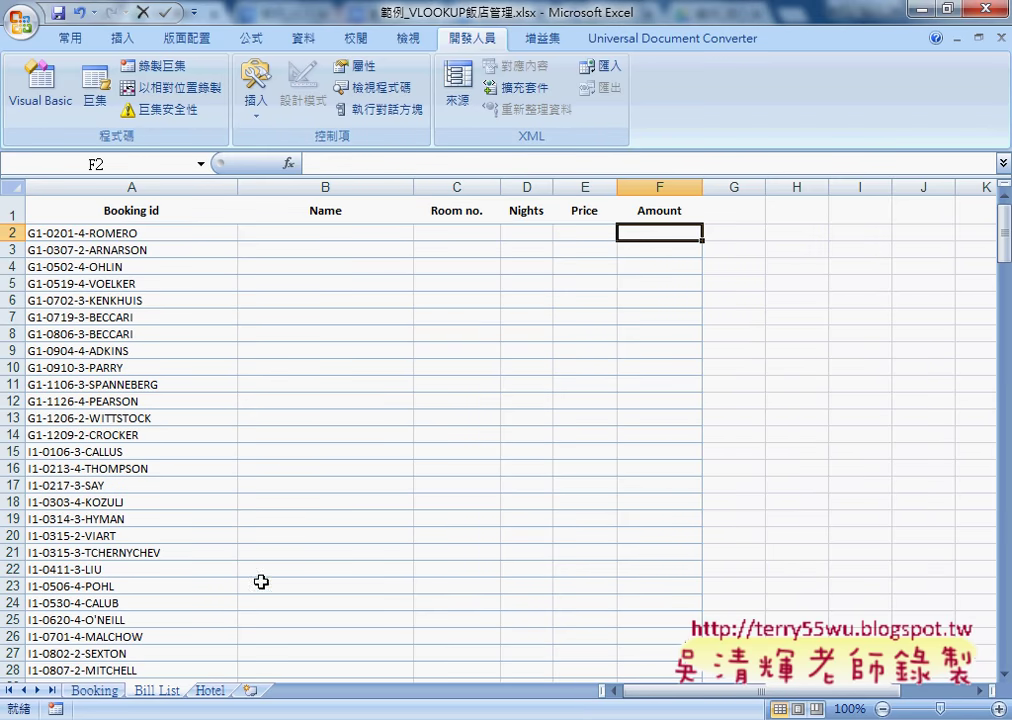
{"action": "left_click", "coordinate": [229, 691]}
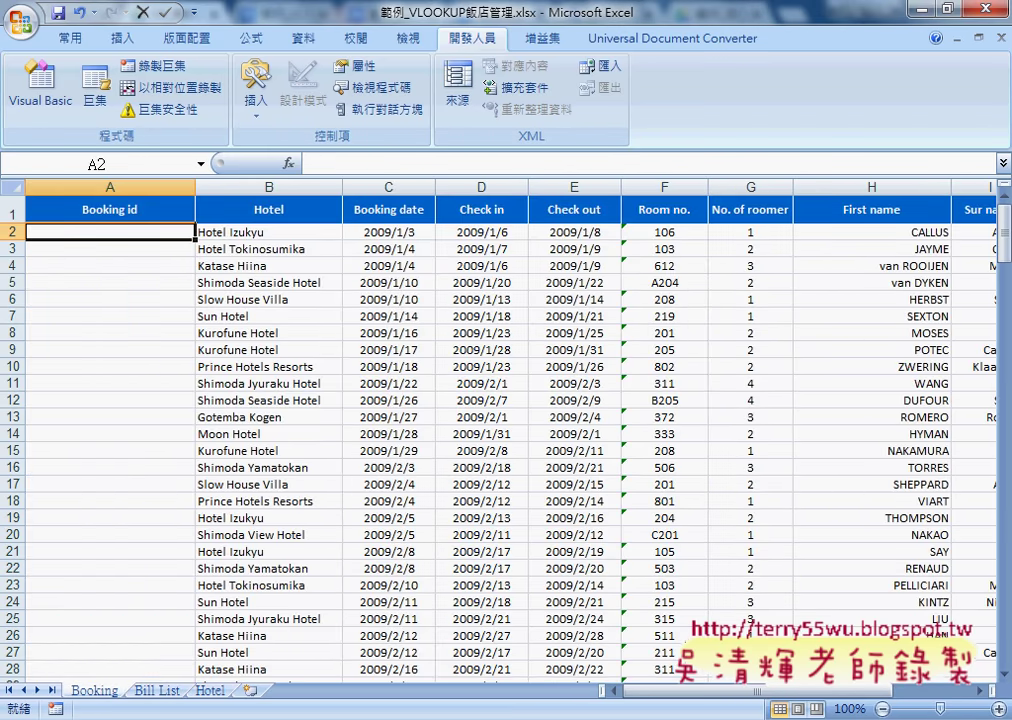
{"action": "mouse_move", "coordinate": [413, 716]}
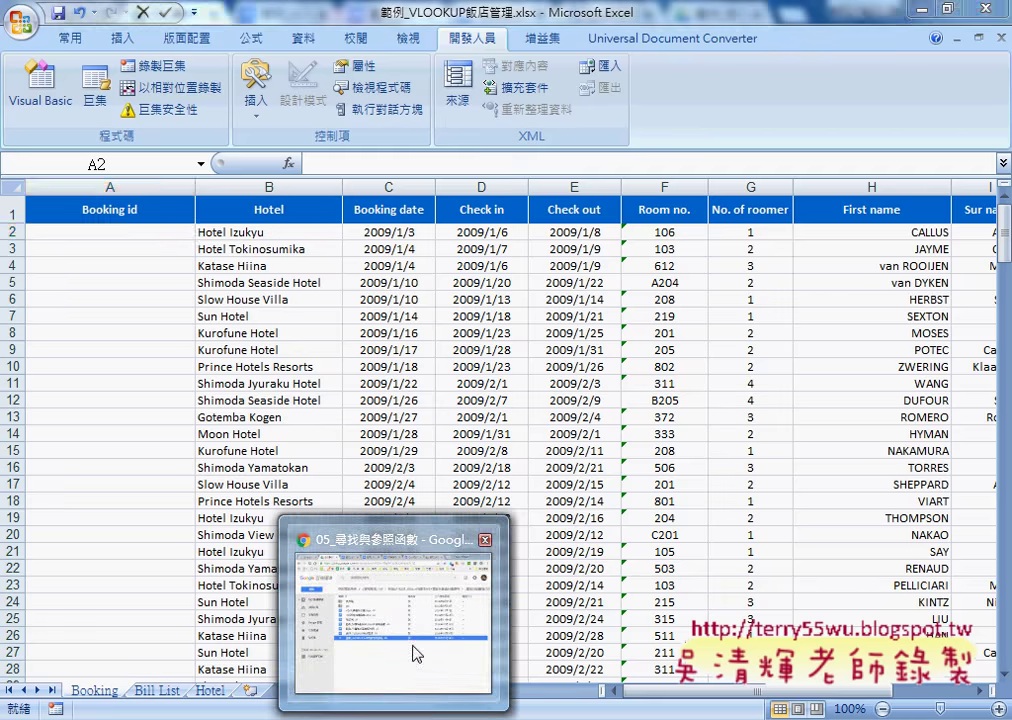
- Switch to Chrome and open the 範例_VLOOKUP飯店管理 document from the Drive listing
{"action": "left_click", "coordinate": [413, 652]}
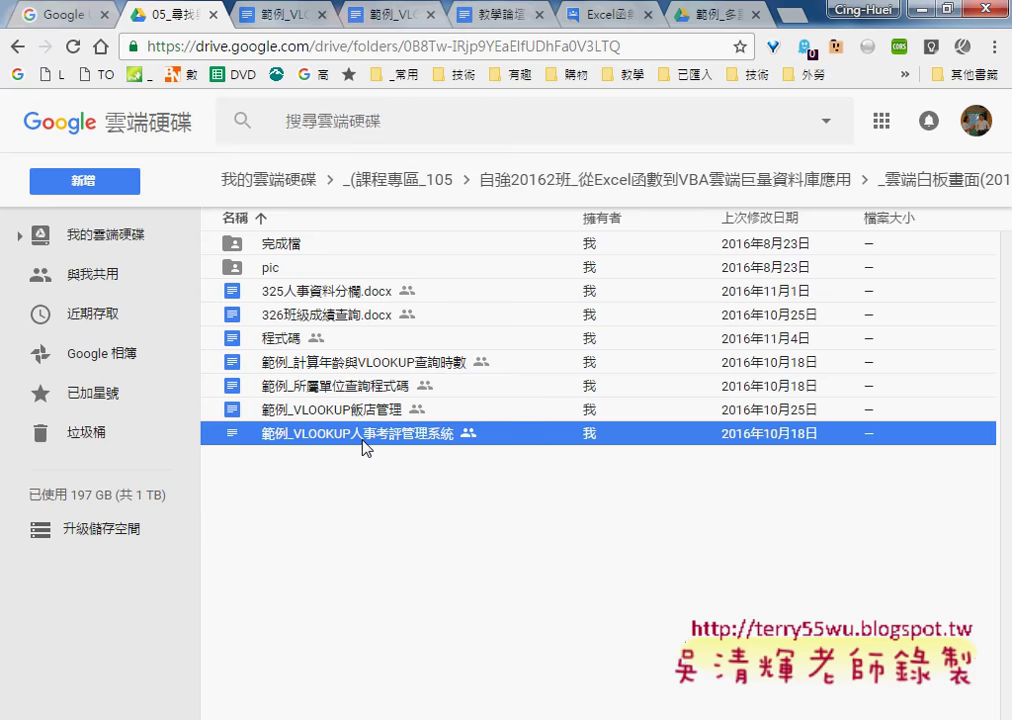
{"action": "left_click", "coordinate": [369, 412]}
{"action": "double_click", "coordinate": [367, 414]}
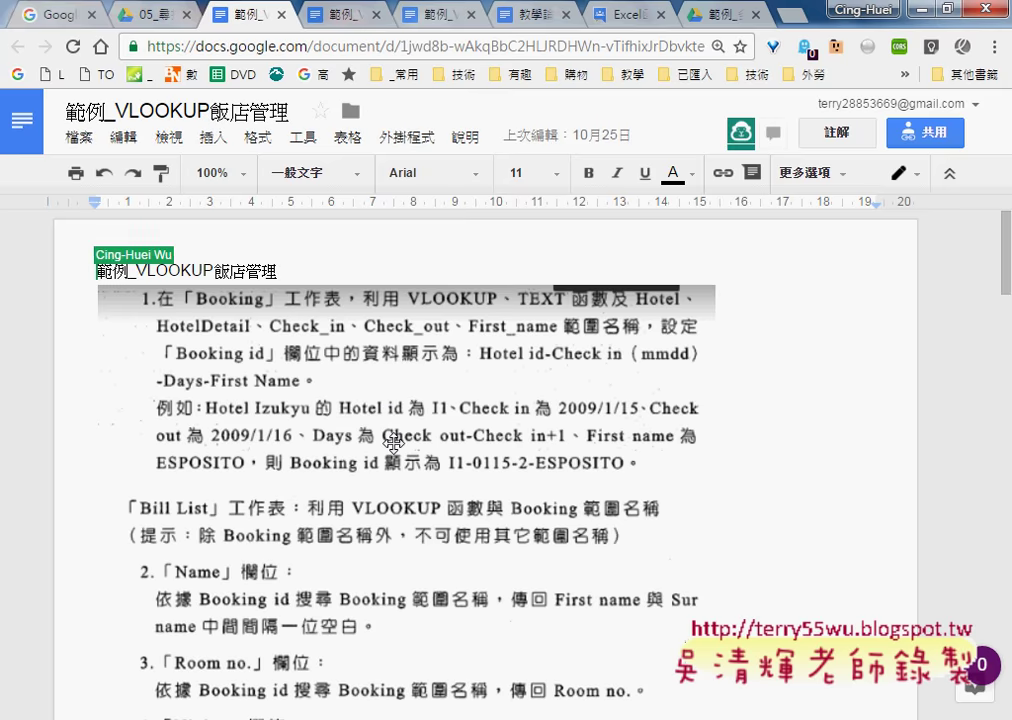
- Scroll the handout to the 1.產生BOOKING_ID example screenshot, then return to the hotel workbook's Booking sheet
{"action": "scroll", "coordinate": [393, 443], "scroll_direction": "down", "scroll_amount": 1}
{"action": "scroll", "coordinate": [393, 443], "scroll_direction": "down", "scroll_amount": 3}
{"action": "scroll", "coordinate": [393, 443], "scroll_direction": "down", "scroll_amount": 2}
{"action": "scroll", "coordinate": [393, 443], "scroll_direction": "down", "scroll_amount": 3}
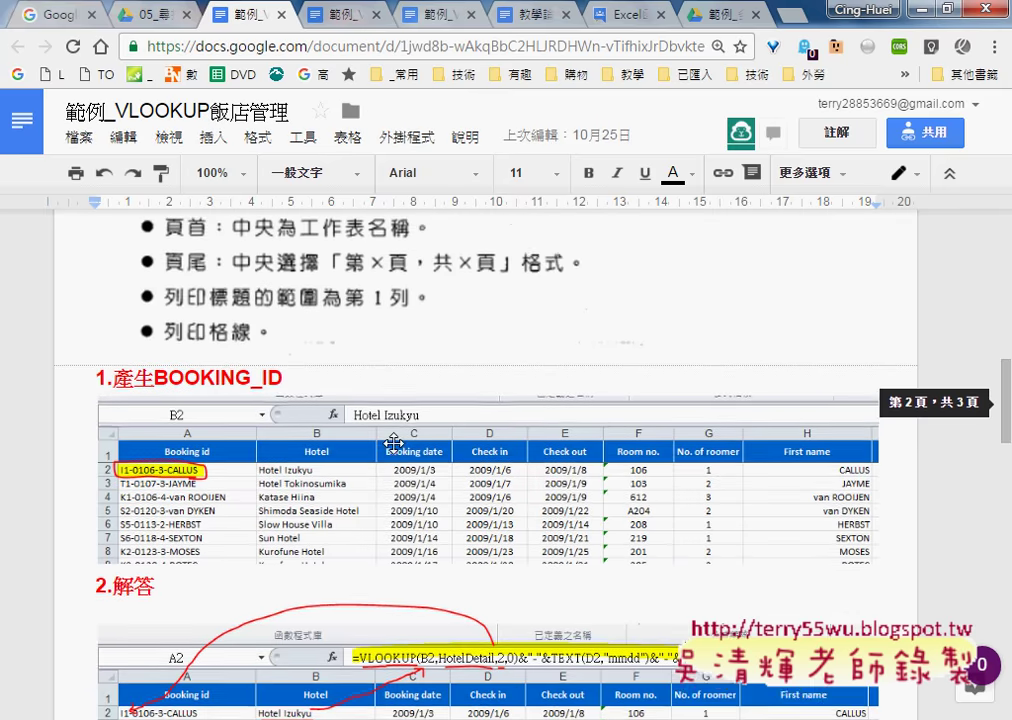
{"action": "scroll", "coordinate": [393, 443], "scroll_direction": "down", "scroll_amount": 1}
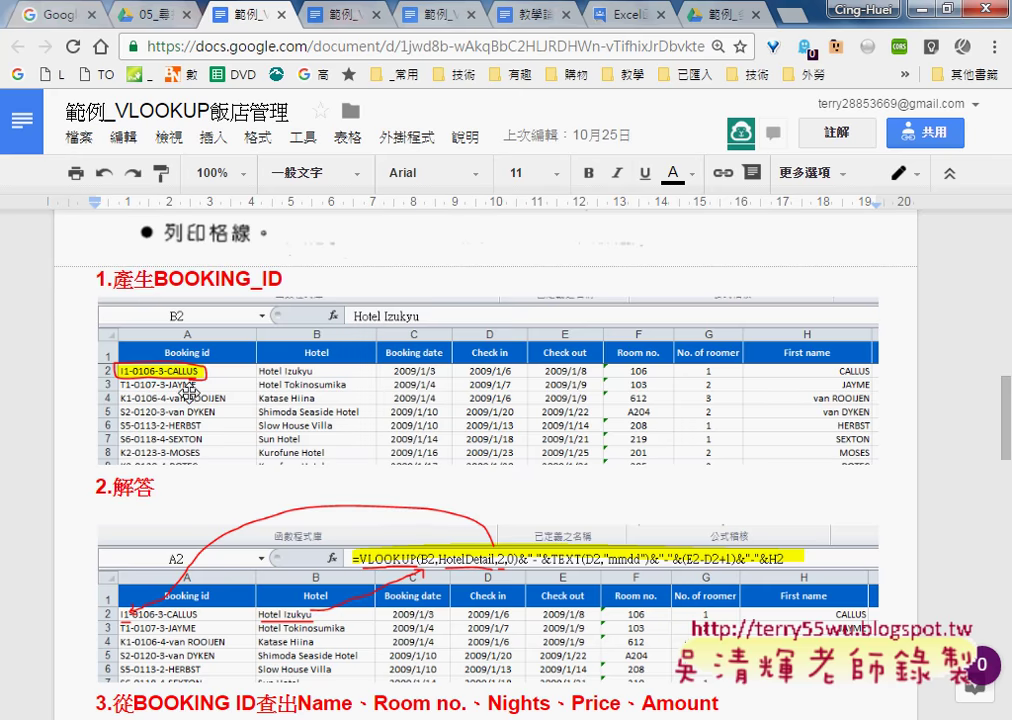
{"action": "left_click", "coordinate": [188, 391]}
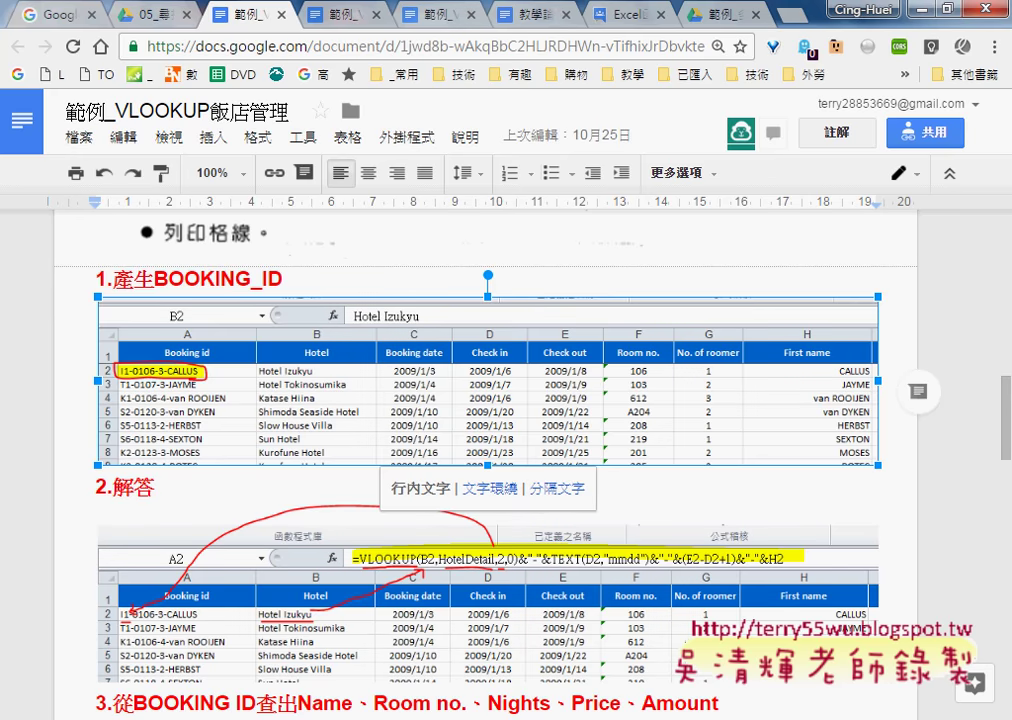
{"action": "mouse_move", "coordinate": [455, 719]}
{"action": "left_click", "coordinate": [580, 660]}
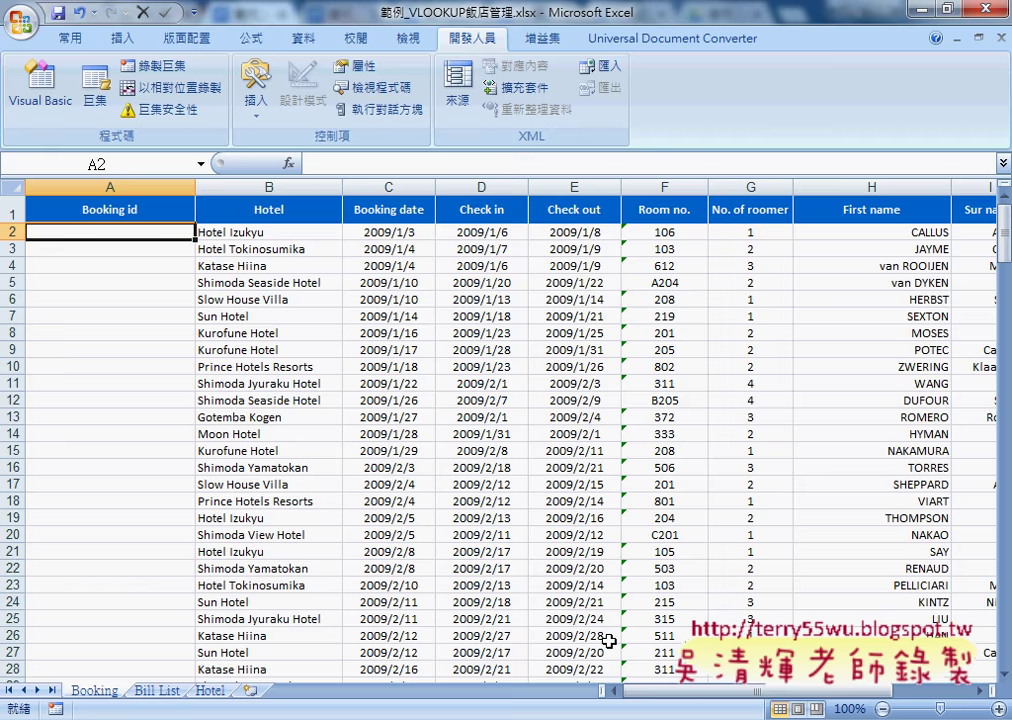
{"action": "left_click", "coordinate": [212, 691]}
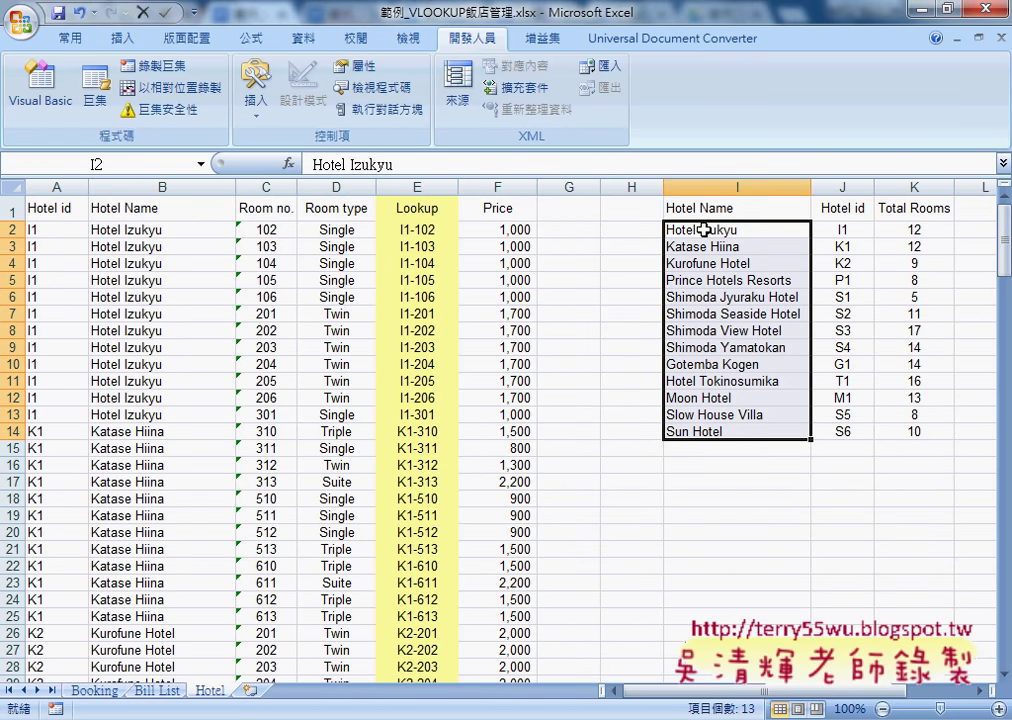
{"action": "mouse_move", "coordinate": [705, 230]}
{"action": "left_mouse_down"}
{"action": "mouse_move", "coordinate": [858, 440]}
{"action": "mouse_move", "coordinate": [848, 434]}
{"action": "left_mouse_up"}
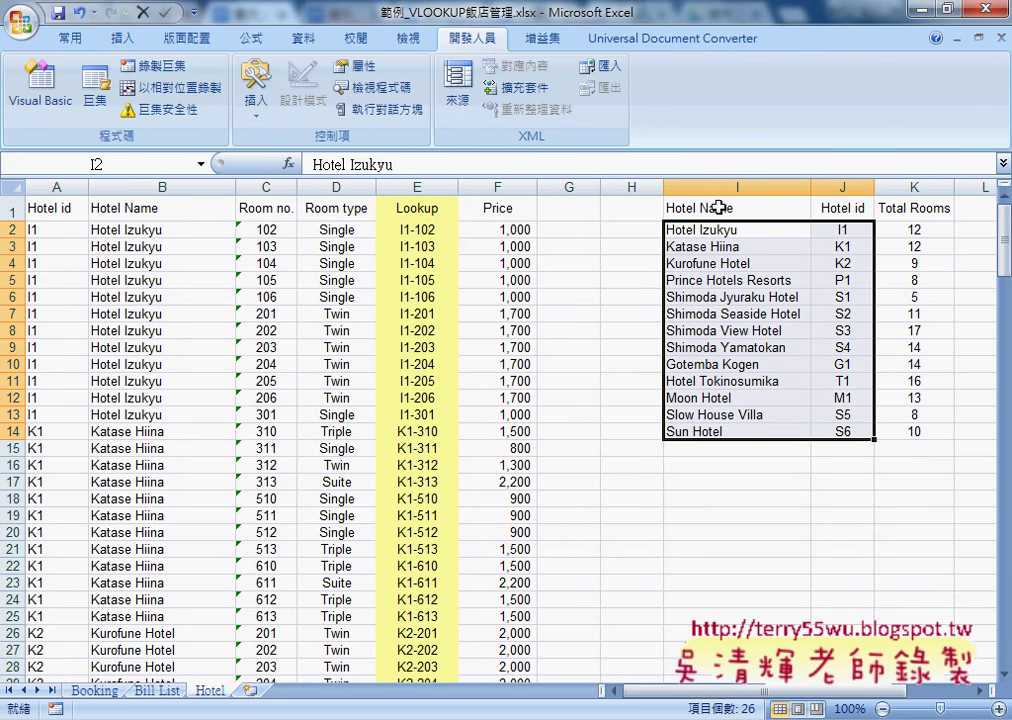
{"action": "mouse_move", "coordinate": [718, 230]}
{"action": "left_mouse_down"}
{"action": "mouse_move", "coordinate": [888, 412]}
{"action": "mouse_move", "coordinate": [885, 430]}
{"action": "left_mouse_up"}
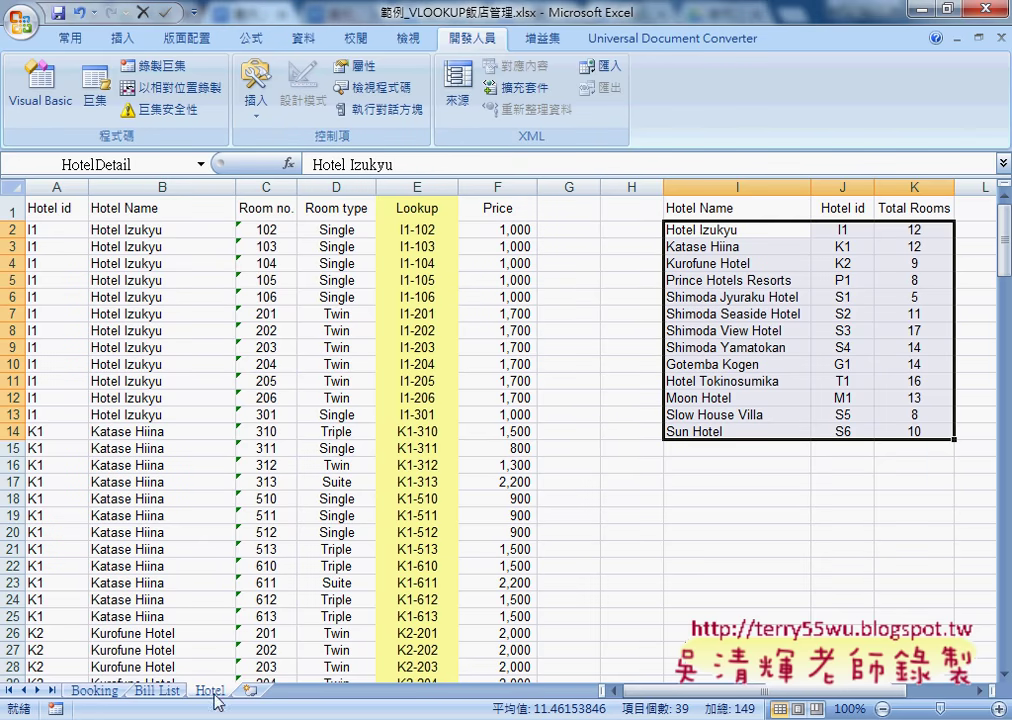
{"action": "left_click", "coordinate": [95, 690]}
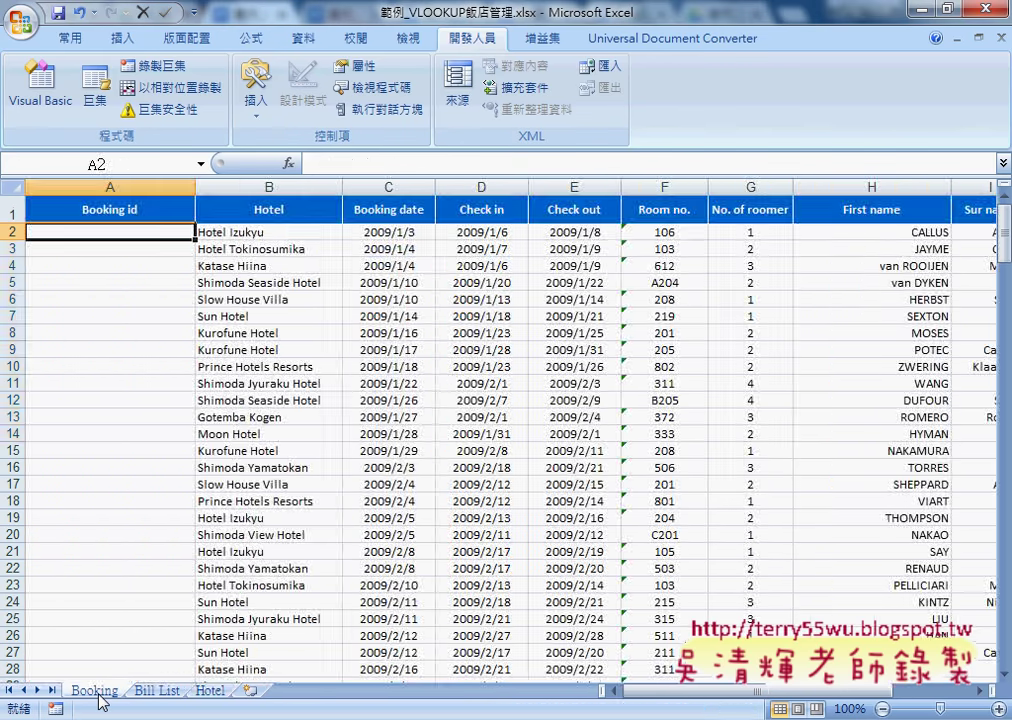
- Switch to the Docs handout and underline Hotel Izukyu and the 1/6 check-in date in red
{"action": "key", "text": "alt+Tab"}
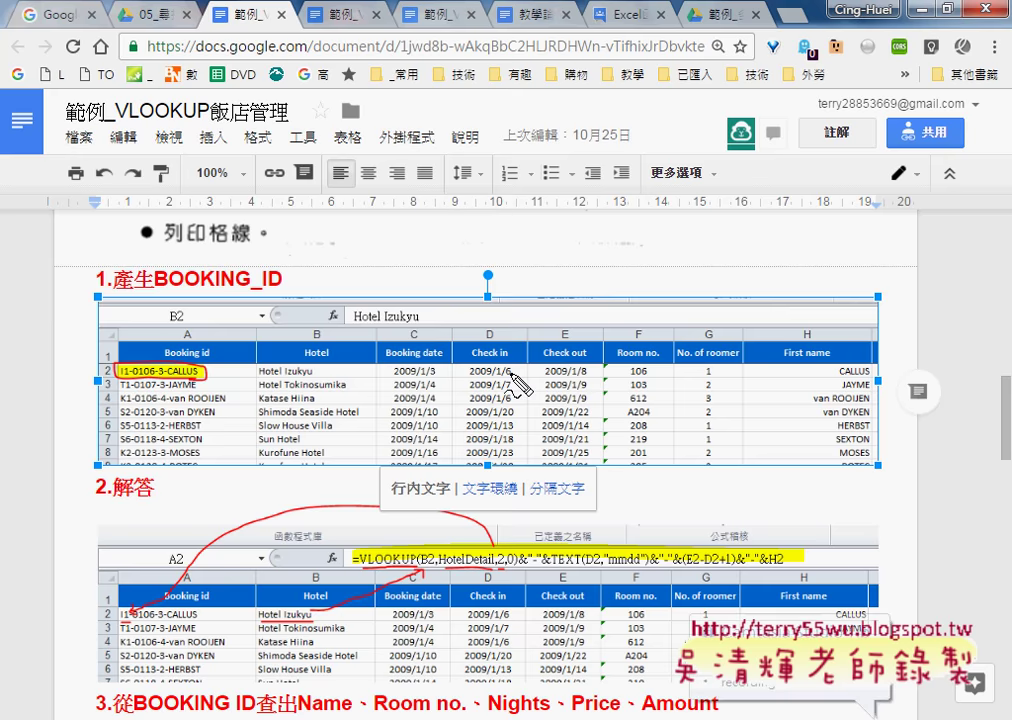
{"action": "left_click_drag", "start_coordinate": [312, 378], "coordinate": [258, 378]}
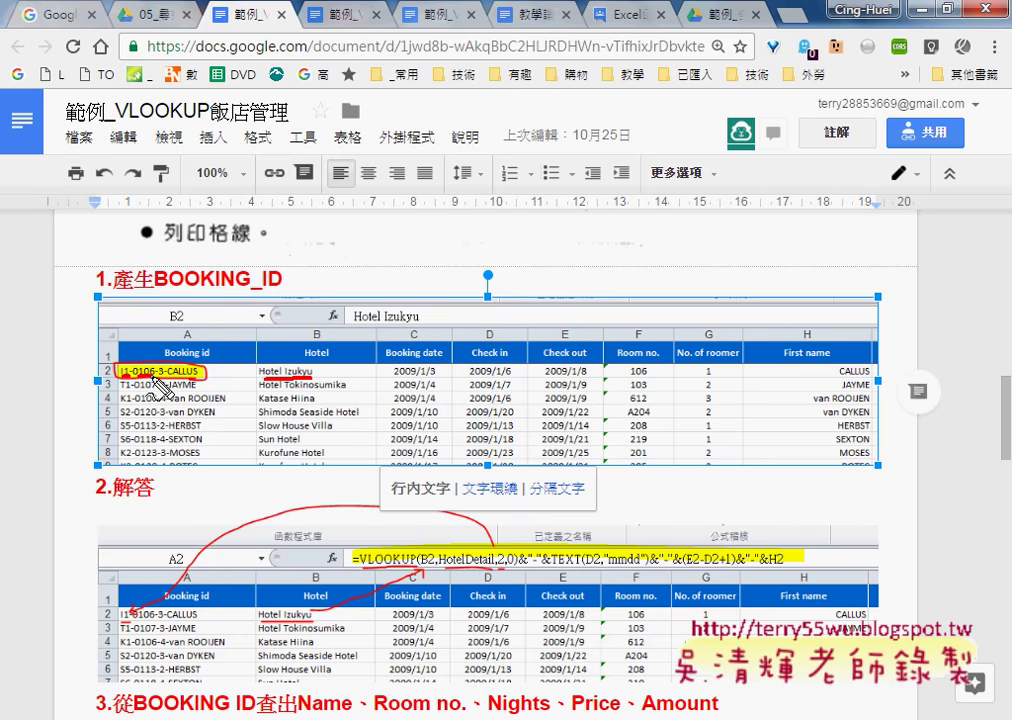
{"action": "left_click_drag", "start_coordinate": [492, 376], "coordinate": [514, 378]}
{"action": "left_click_drag", "start_coordinate": [565, 378], "coordinate": [589, 376]}
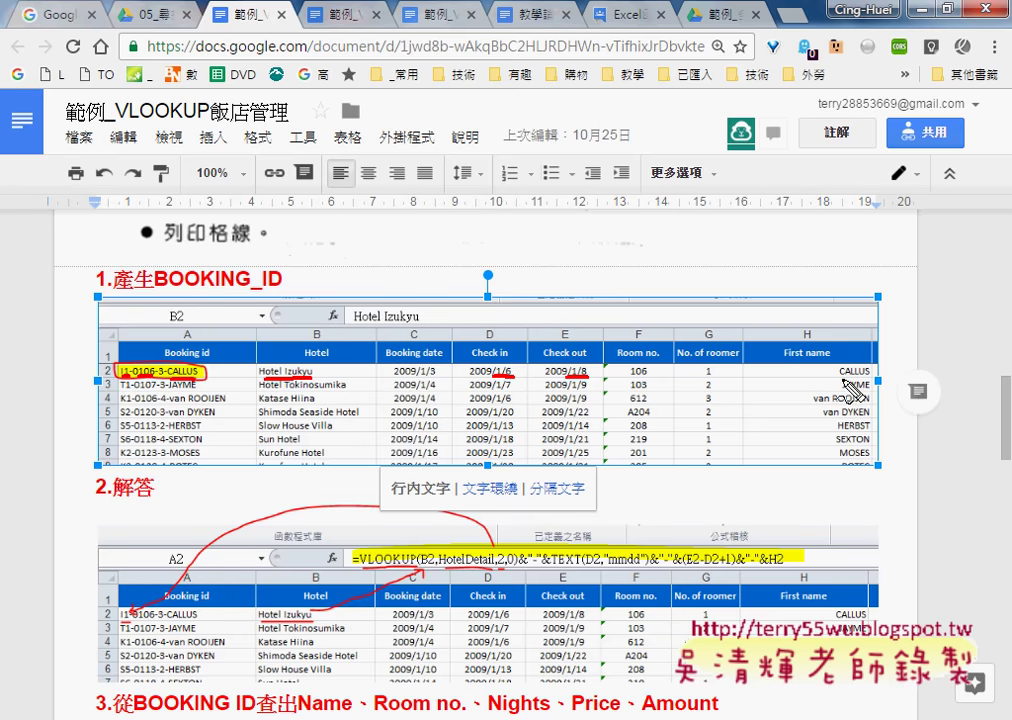
{"action": "left_click_drag", "start_coordinate": [840, 378], "coordinate": [872, 378]}
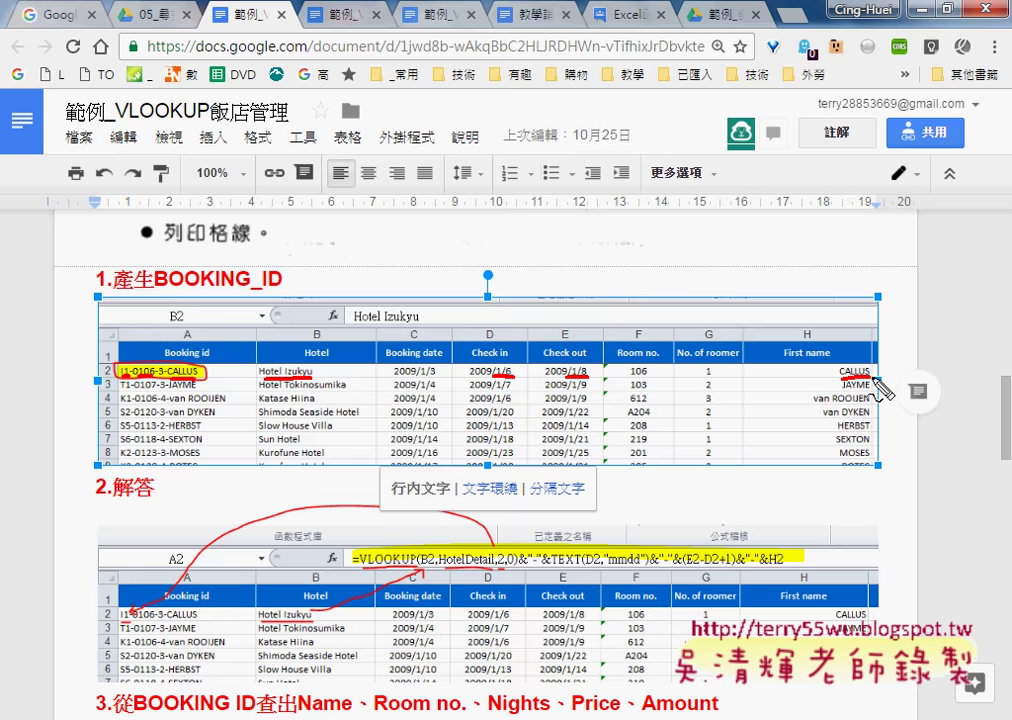
{"action": "key", "text": "Escape"}
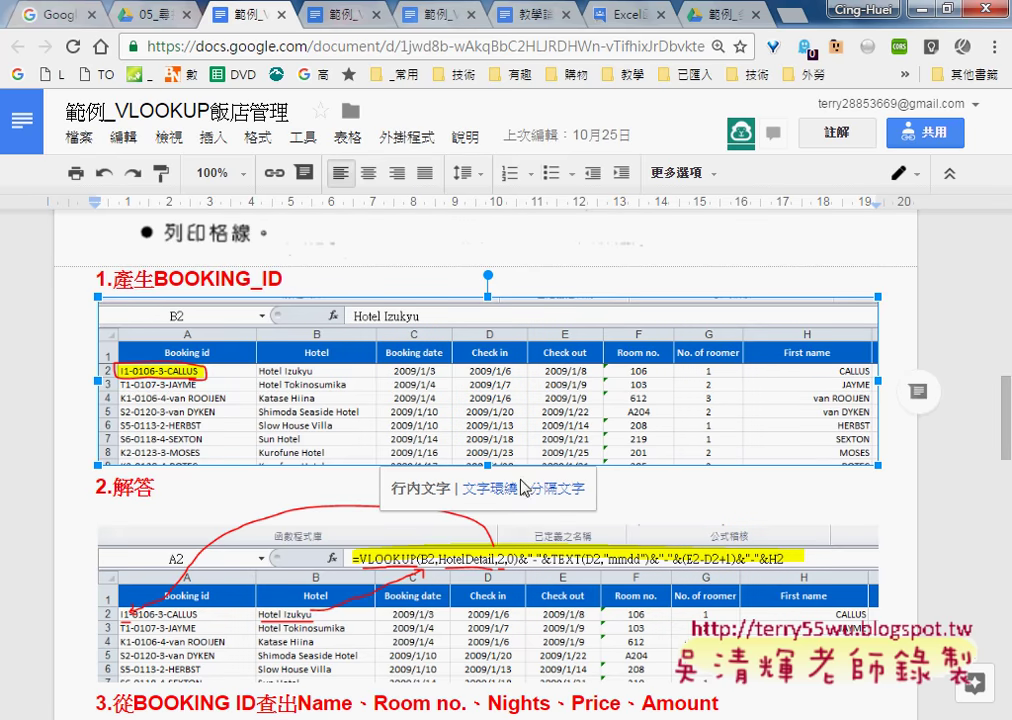
{"action": "scroll", "coordinate": [397, 500], "scroll_direction": "down", "scroll_amount": 2}
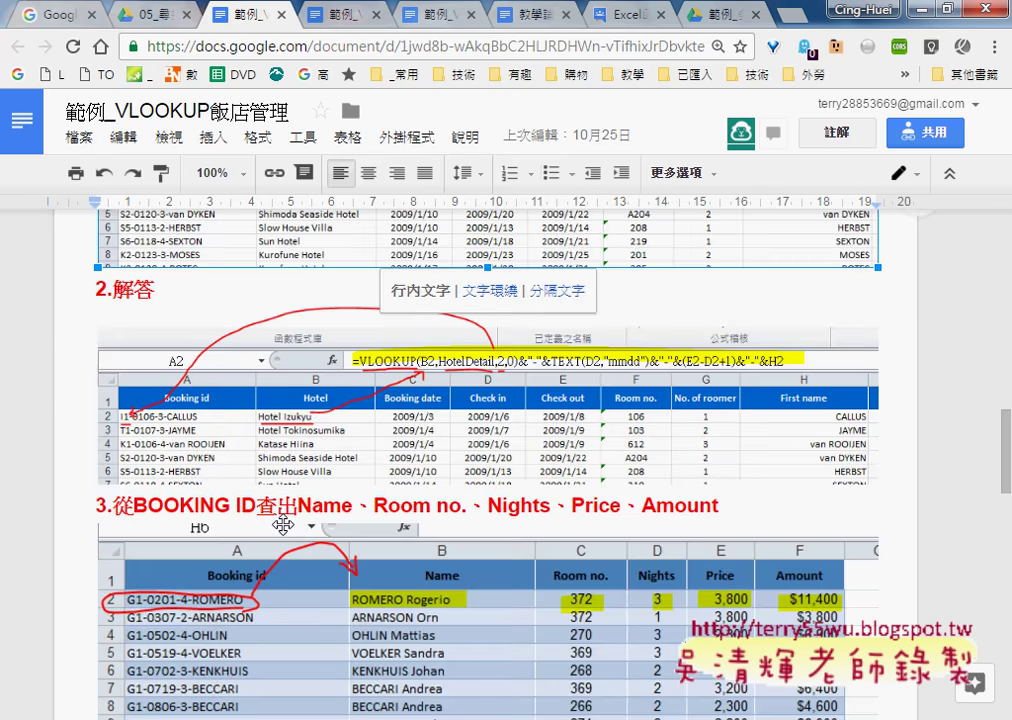
{"action": "scroll", "coordinate": [330, 503], "scroll_direction": "up", "scroll_amount": 2}
{"action": "scroll", "coordinate": [322, 503], "scroll_direction": "up", "scroll_amount": 1}
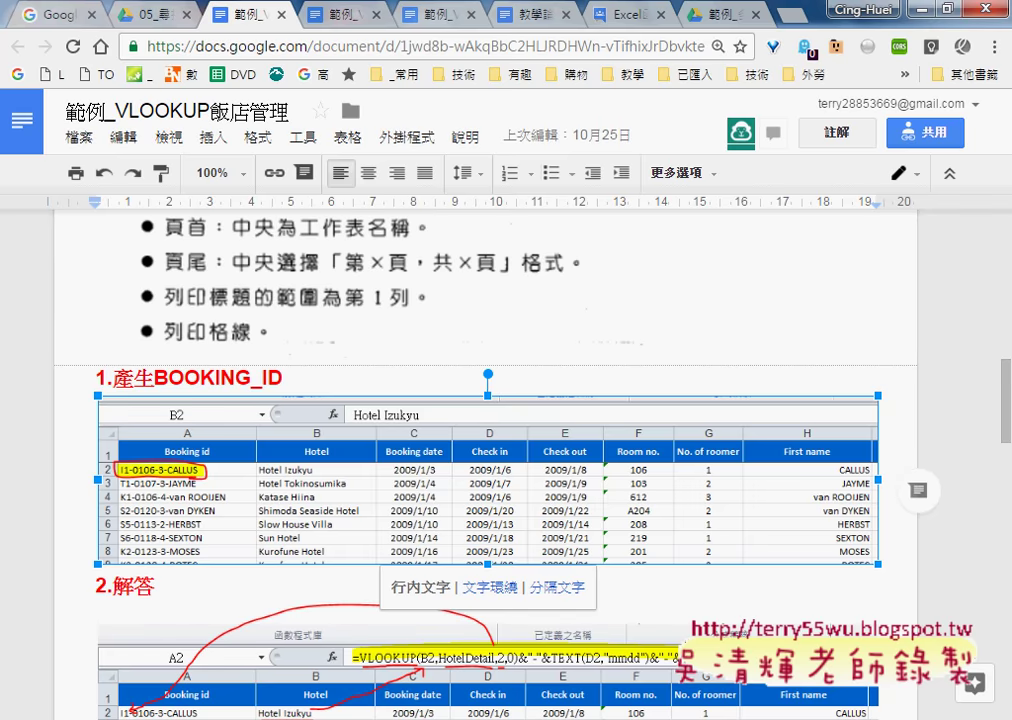
- Switch to the hotel workbook's Bill List sheet and select booking id A2 and empty Name cell B2
{"action": "mouse_move", "coordinate": [455, 719]}
{"action": "left_click", "coordinate": [600, 640]}
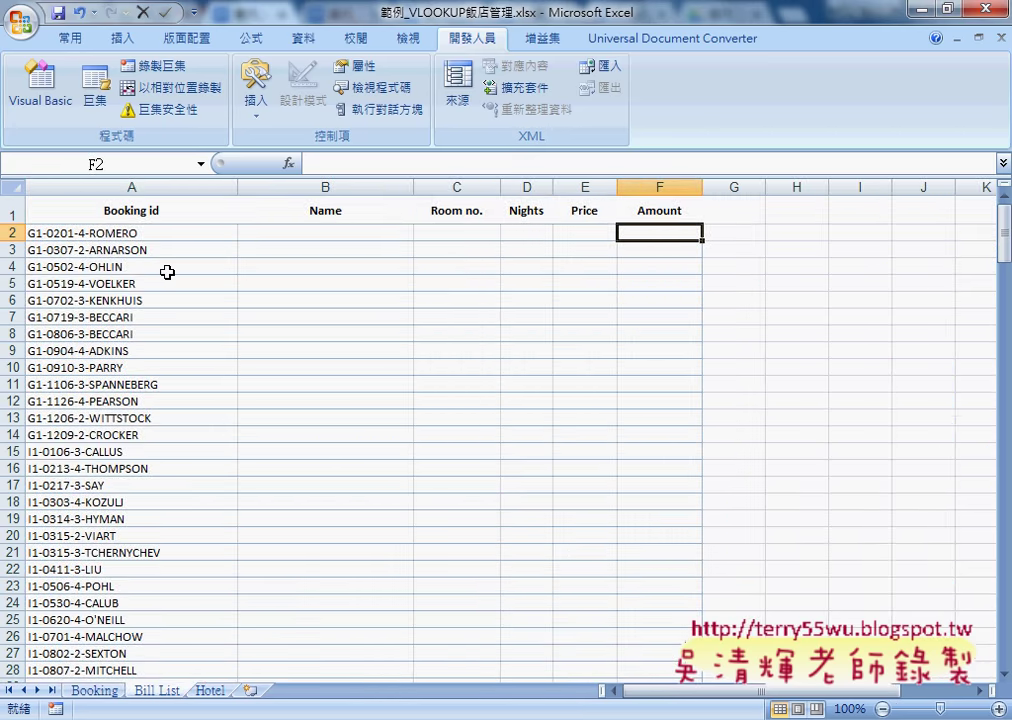
{"action": "left_click", "coordinate": [233, 235]}
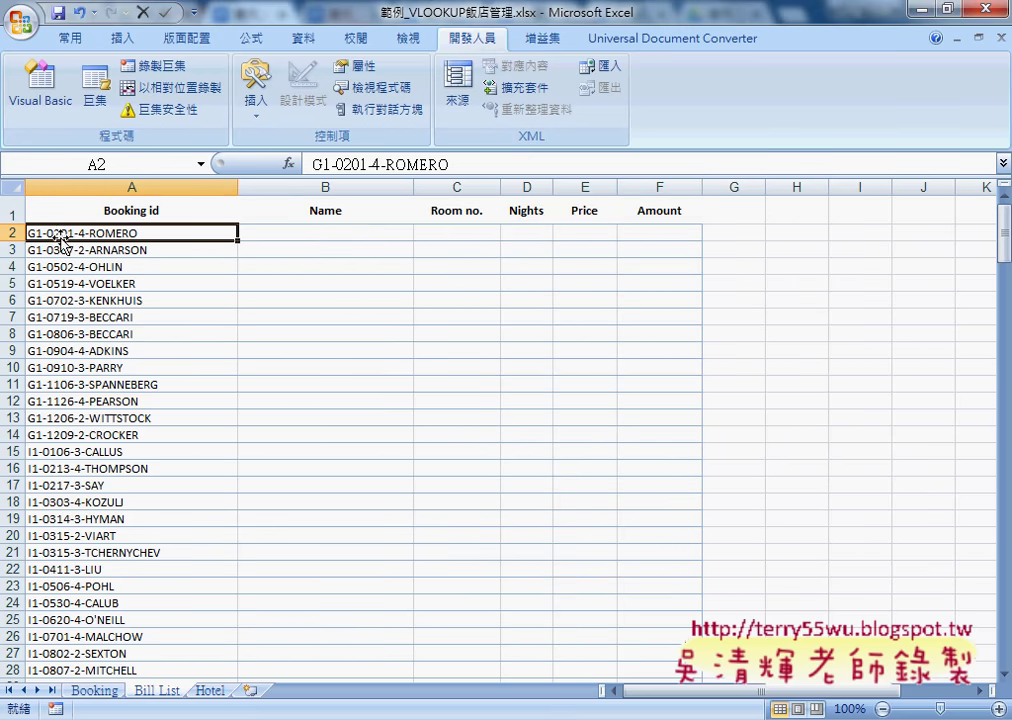
{"action": "left_click", "coordinate": [290, 236]}
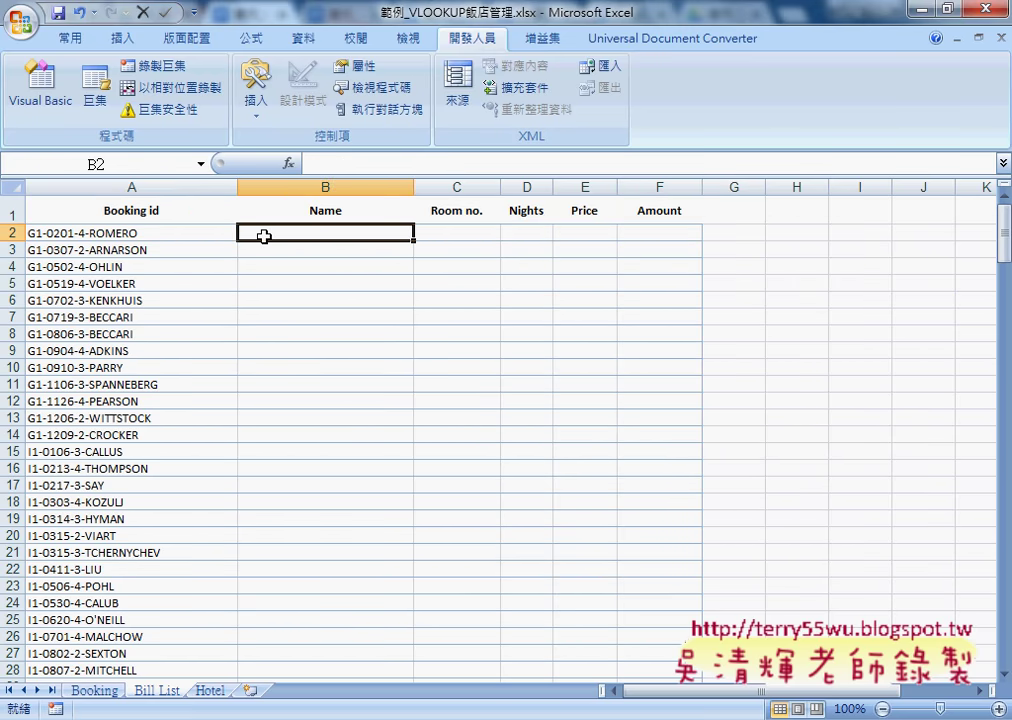
{"action": "left_click", "coordinate": [135, 235]}
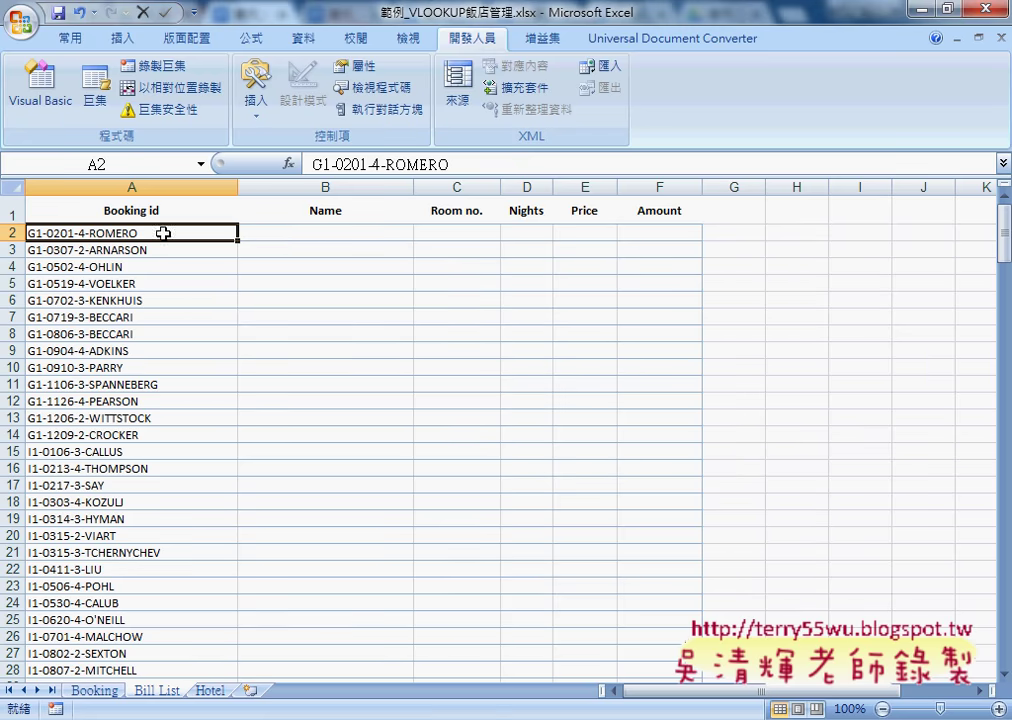
{"action": "left_click", "coordinate": [297, 234]}
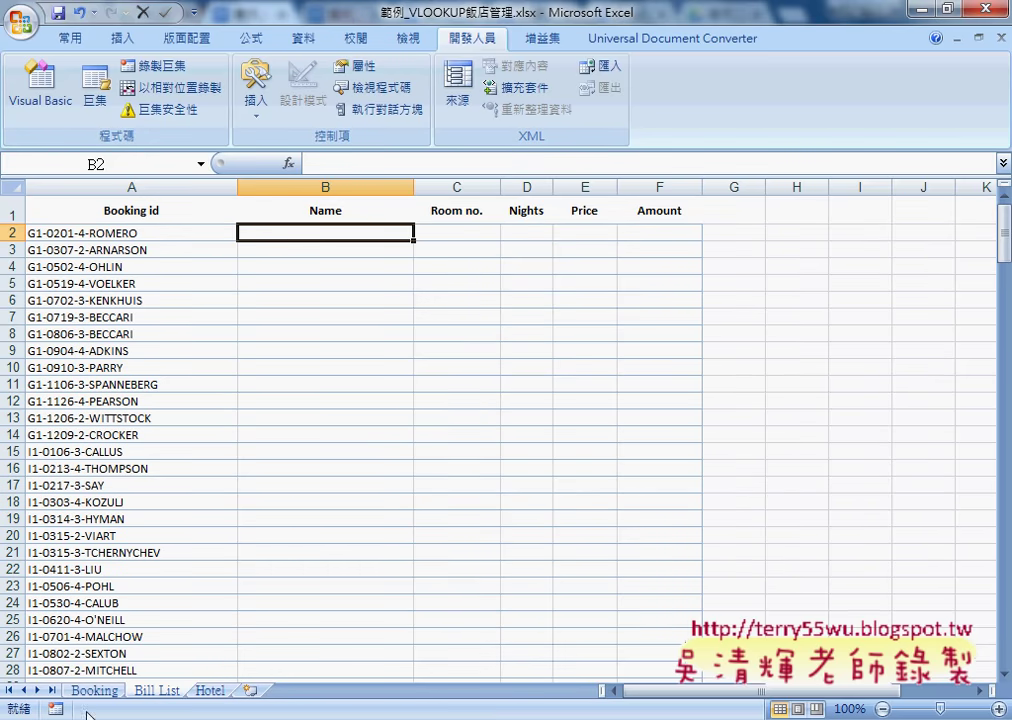
{"action": "left_click", "coordinate": [94, 690]}
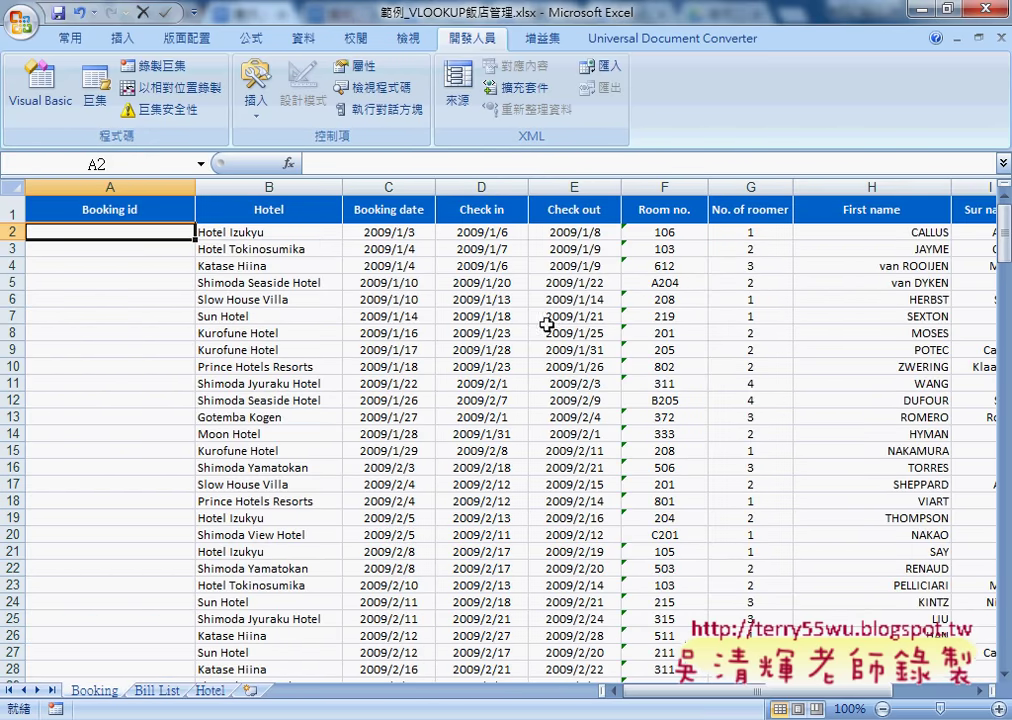
{"action": "scroll", "coordinate": [775, 545], "scroll_direction": "right", "scroll_amount": 2}
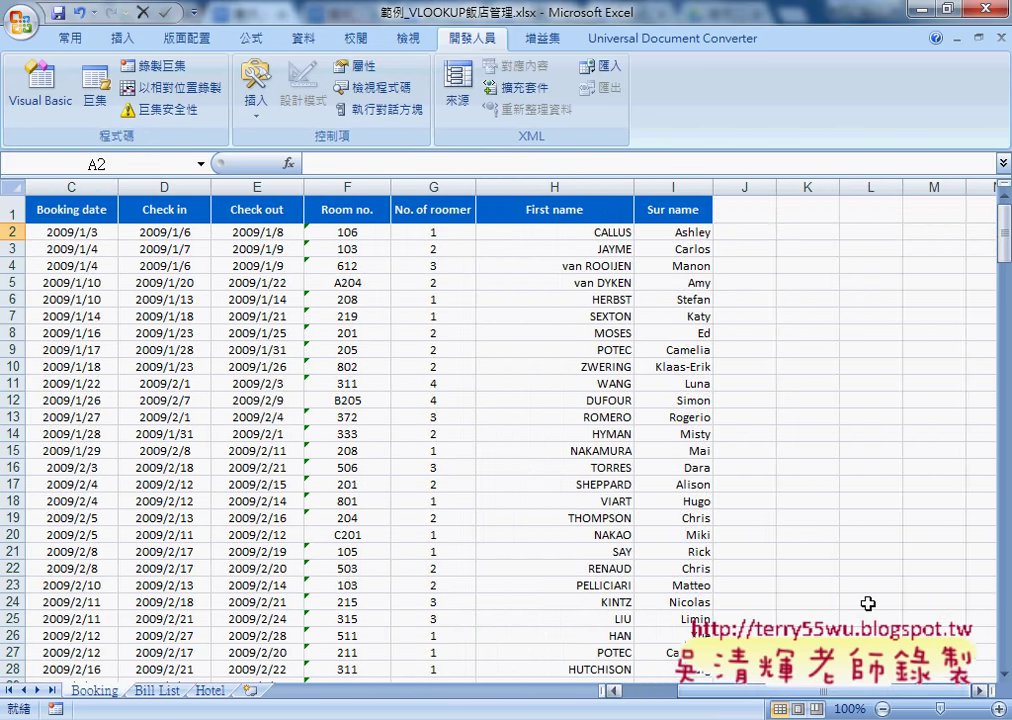
{"action": "left_click", "coordinate": [559, 182]}
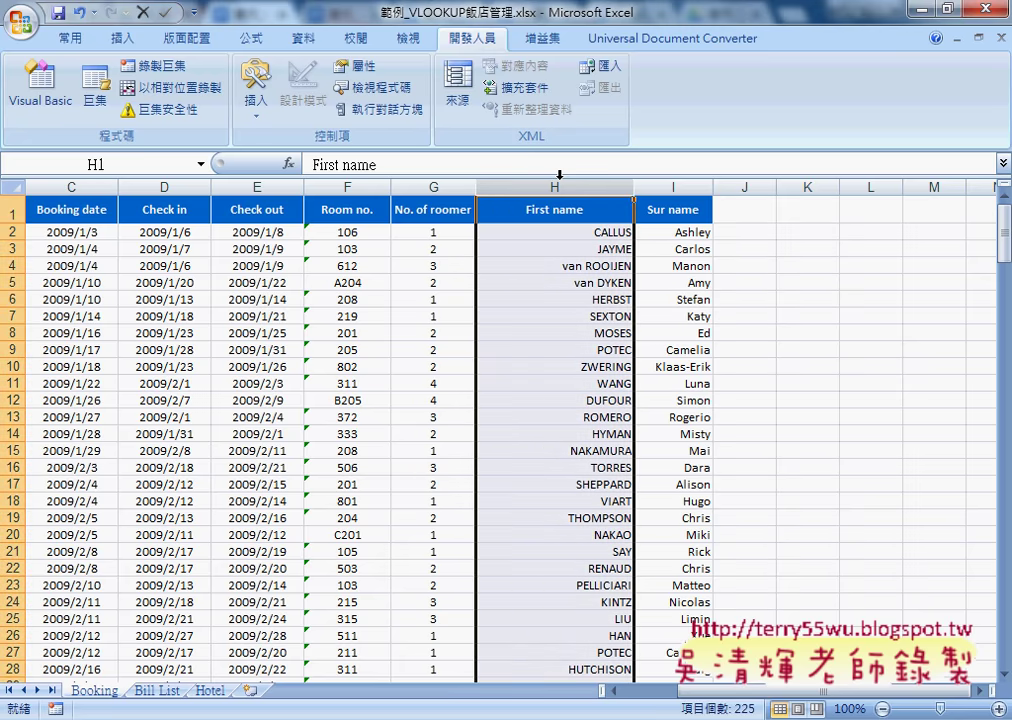
{"action": "left_click", "coordinate": [679, 183]}
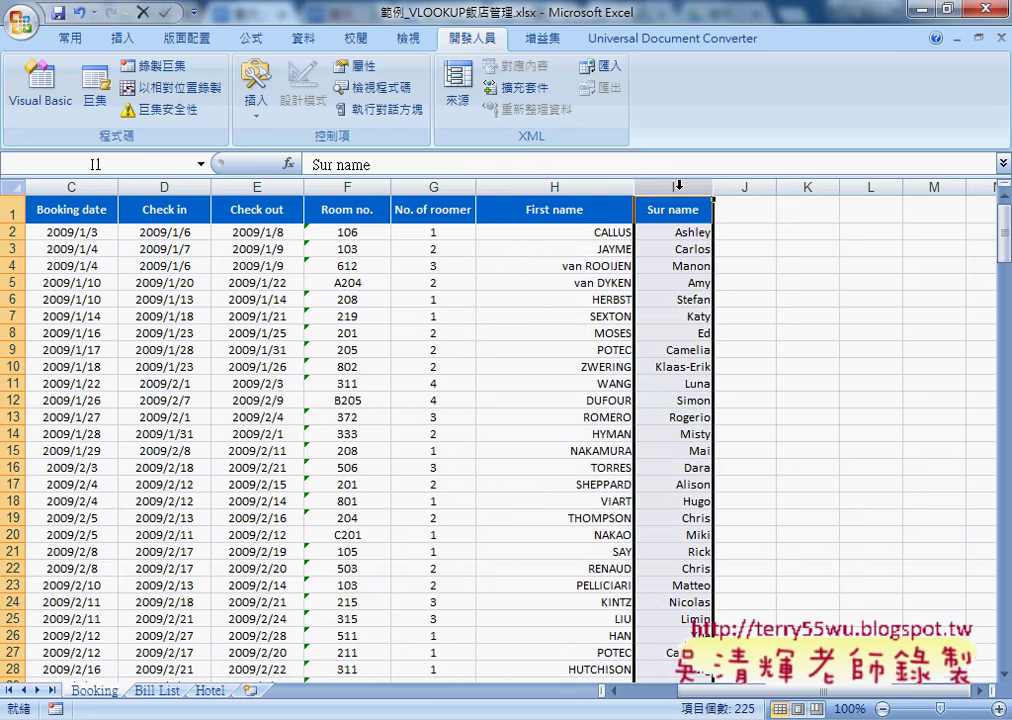
{"action": "left_click_drag", "start_coordinate": [682, 232], "coordinate": [608, 232]}
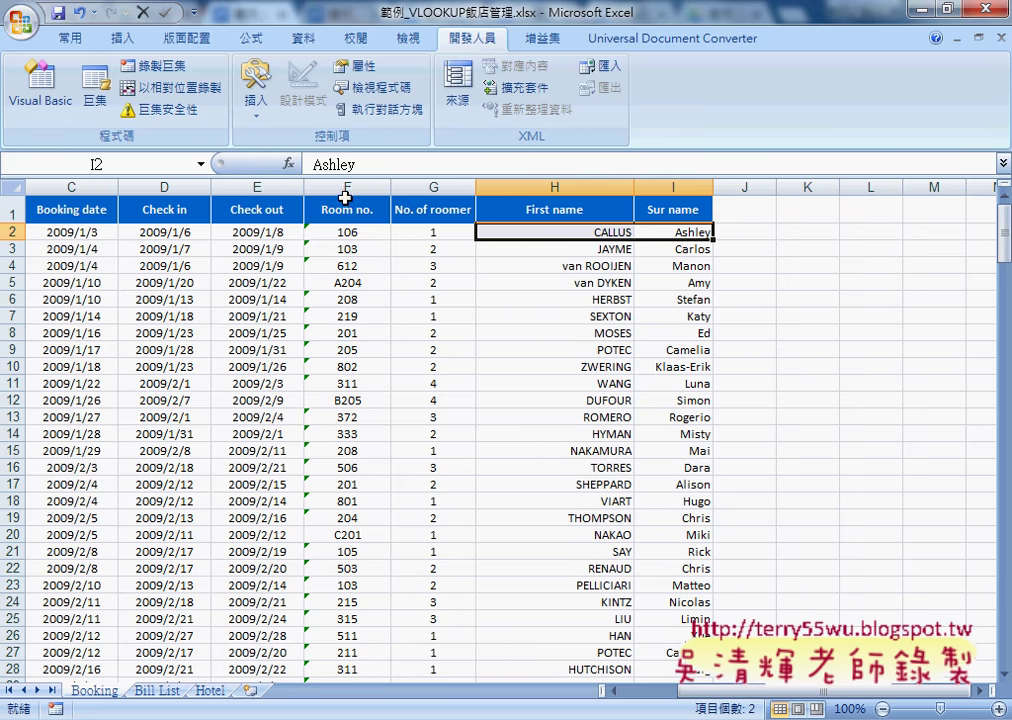
{"action": "left_click", "coordinate": [157, 690]}
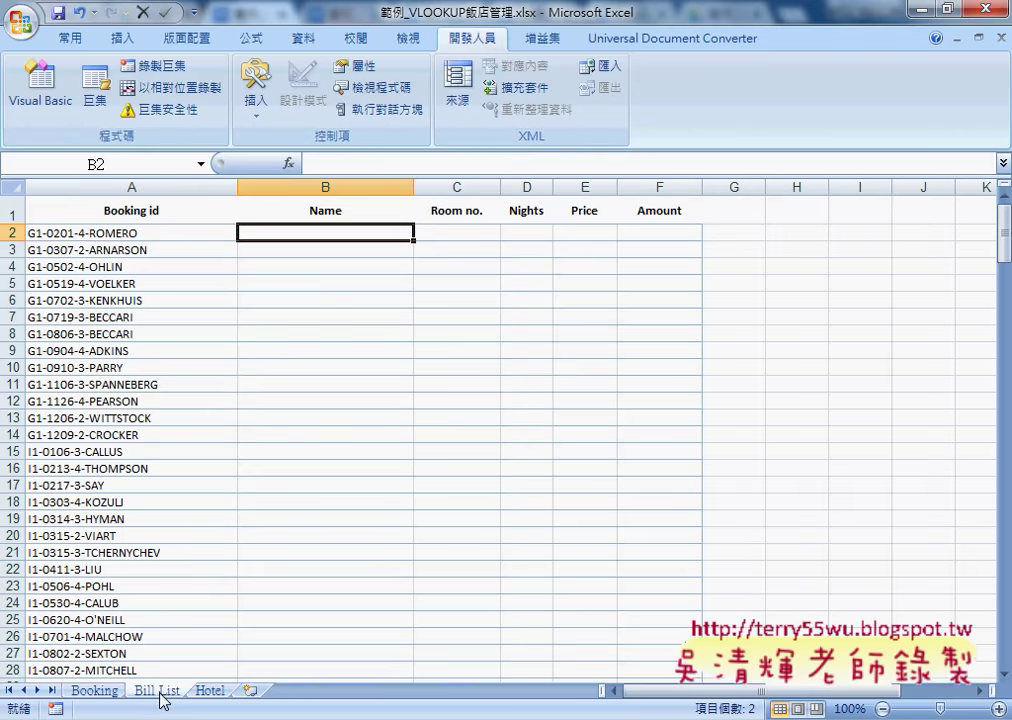
{"action": "left_click", "coordinate": [95, 693]}
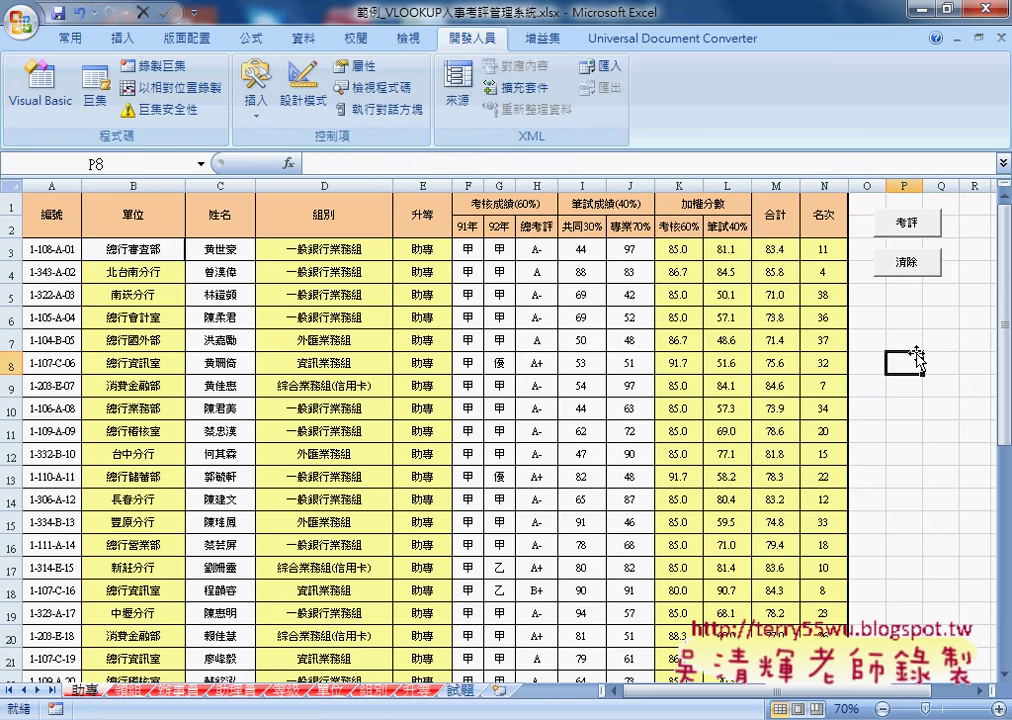
- Clear the review results with the 清除 button, select the emptied 單位 column, and right-click the button
{"action": "left_click", "coordinate": [904, 264]}
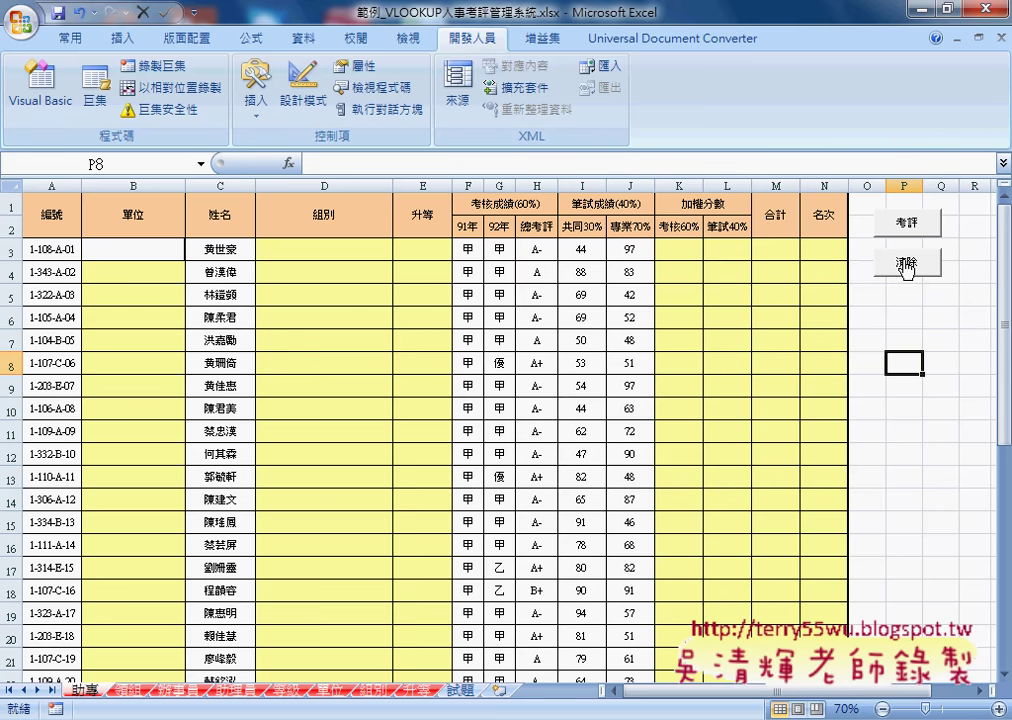
{"action": "left_click", "coordinate": [149, 183]}
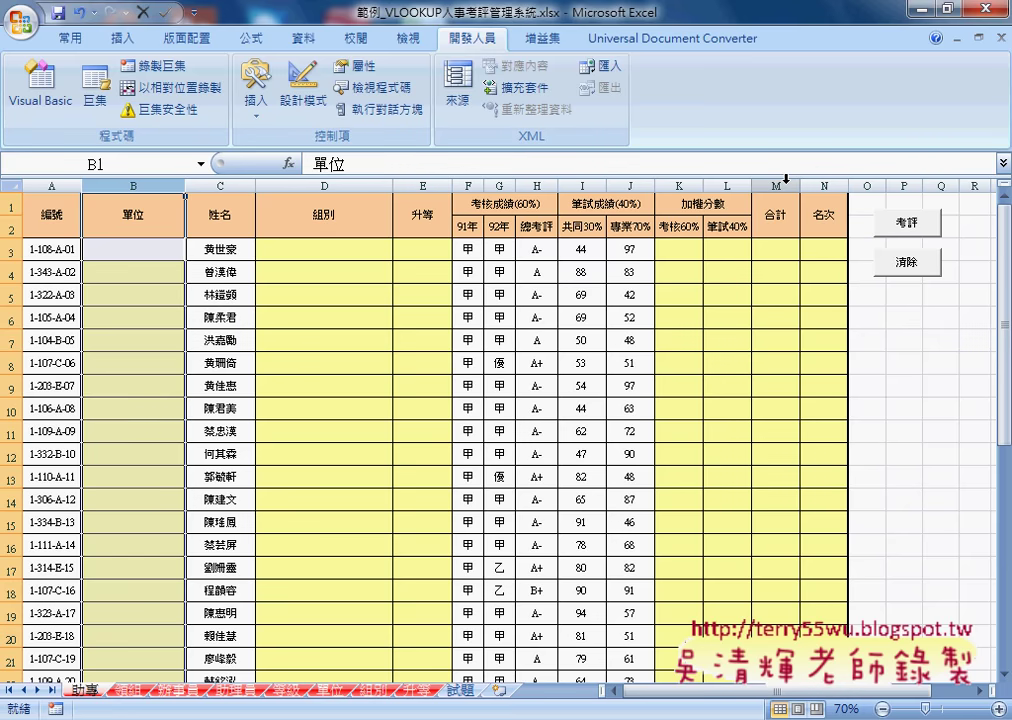
{"action": "right_click", "coordinate": [910, 268]}
- Open the 清除 macro via 指定巨集 > 編輯 and highlight its sheet variable s and inner row loop
{"action": "left_click", "coordinate": [840, 428]}
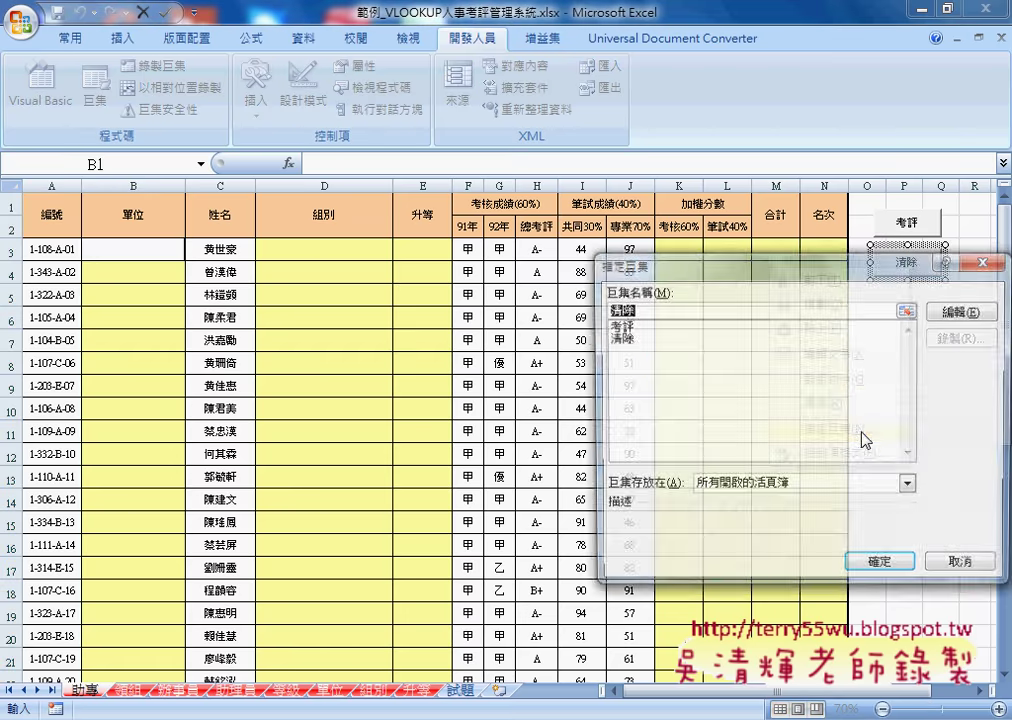
{"action": "left_click", "coordinate": [966, 311]}
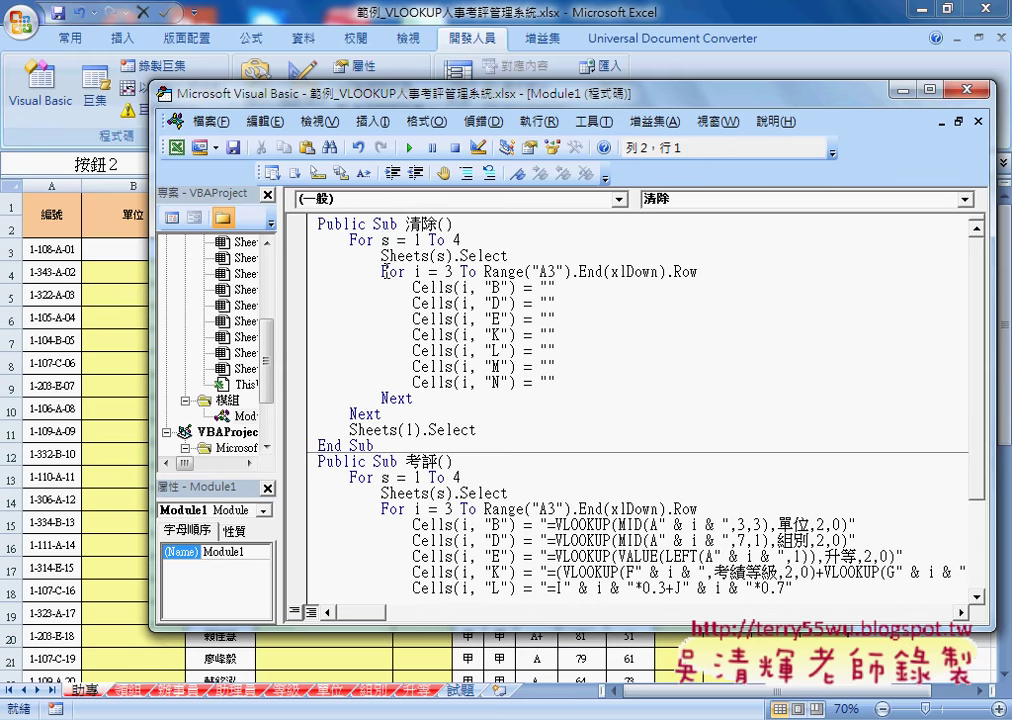
{"action": "double_click", "coordinate": [387, 240]}
{"action": "left_click_drag", "start_coordinate": [379, 271], "coordinate": [563, 395]}
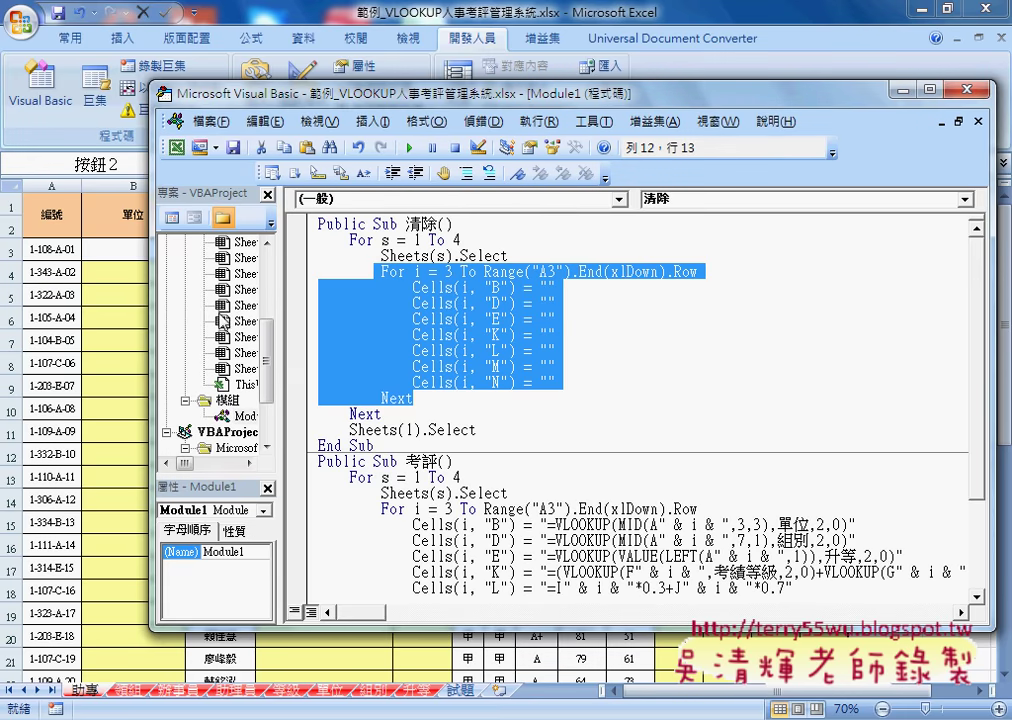
- Reveal the sheet tabs and pen-mark the first sheet, columns B and N, row counter i and row 3
{"action": "left_click_drag", "start_coordinate": [329, 99], "coordinate": [467, 81]}
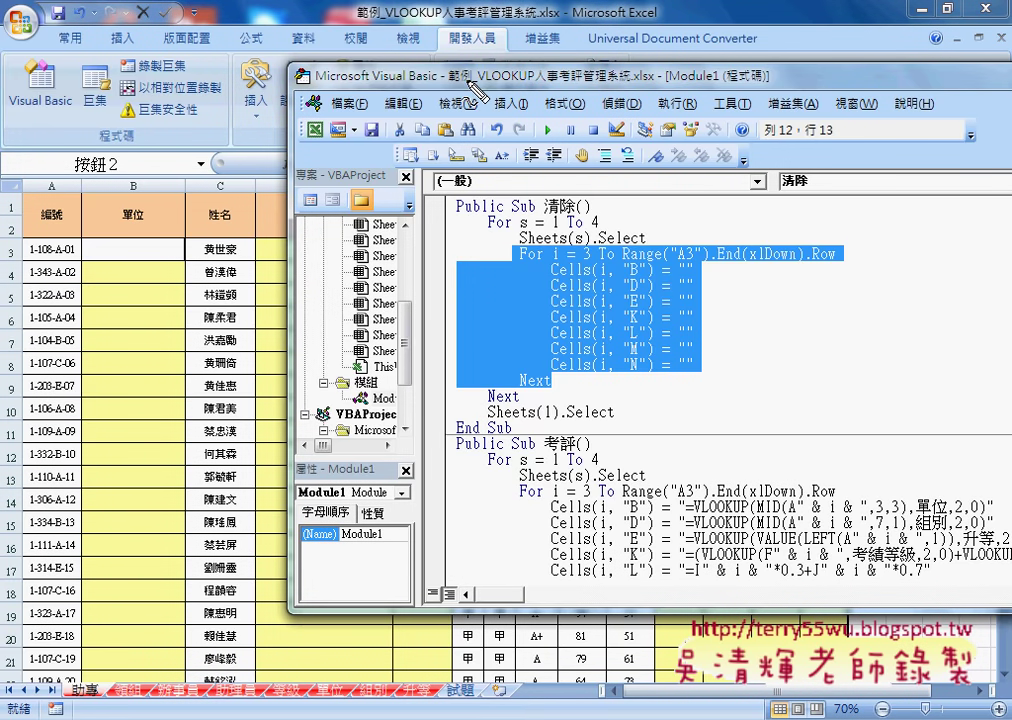
{"action": "left_click_drag", "start_coordinate": [96, 674], "coordinate": [90, 706]}
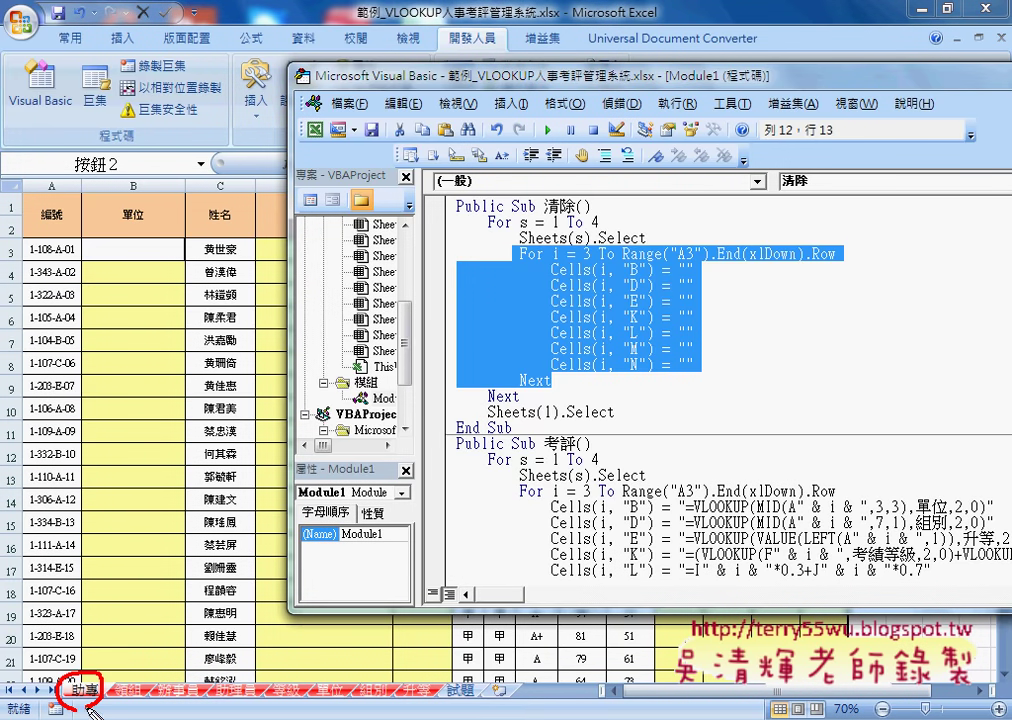
{"action": "left_click_drag", "start_coordinate": [631, 271], "coordinate": [638, 277]}
{"action": "left_click_drag", "start_coordinate": [629, 371], "coordinate": [638, 372]}
{"action": "left_click_drag", "start_coordinate": [690, 262], "coordinate": [684, 275]}
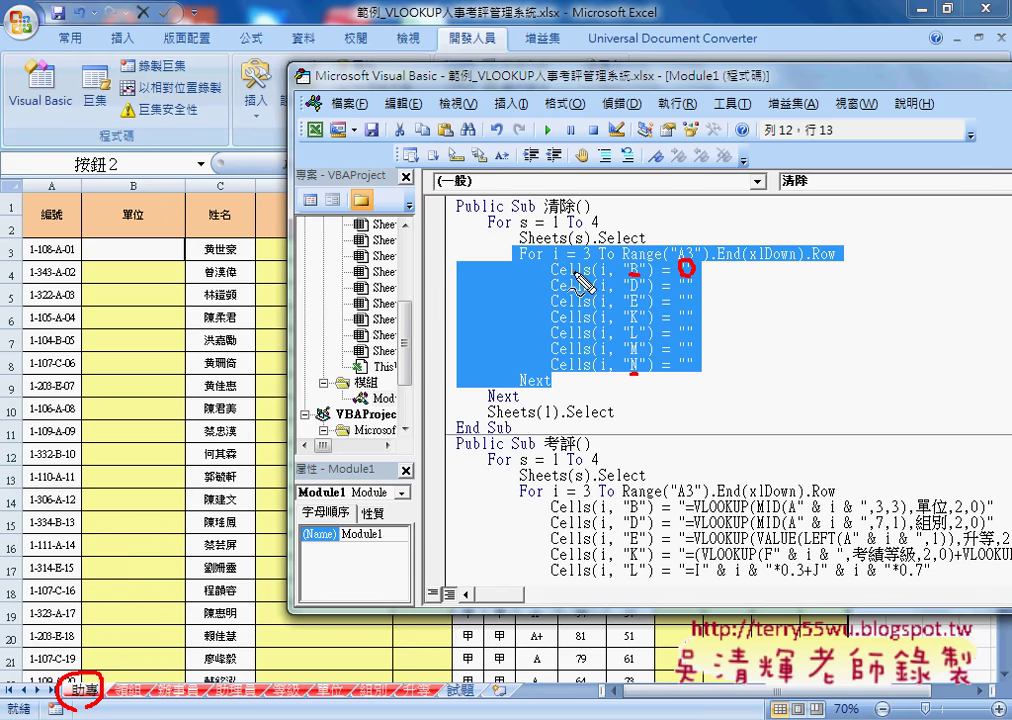
{"action": "left_click_drag", "start_coordinate": [521, 260], "coordinate": [531, 260]}
{"action": "left_click_drag", "start_coordinate": [19, 243], "coordinate": [10, 262]}
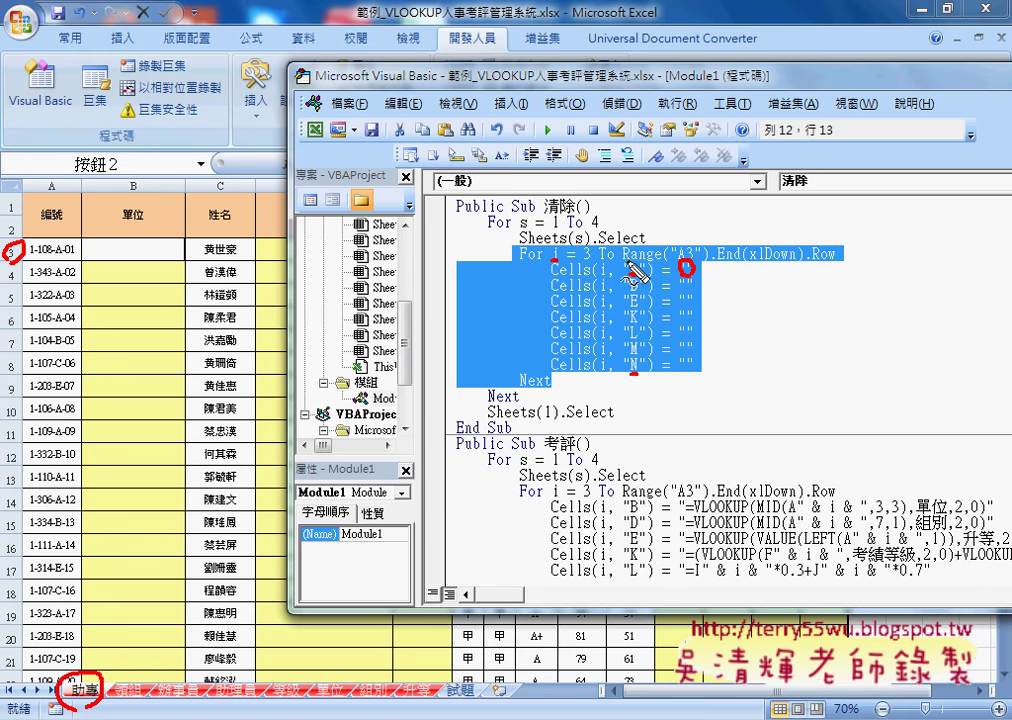
- Underline Range("A3").End(xlDown).Row, Sheets and both loops, then erase the marks and select s
{"action": "left_click_drag", "start_coordinate": [628, 263], "coordinate": [838, 262]}
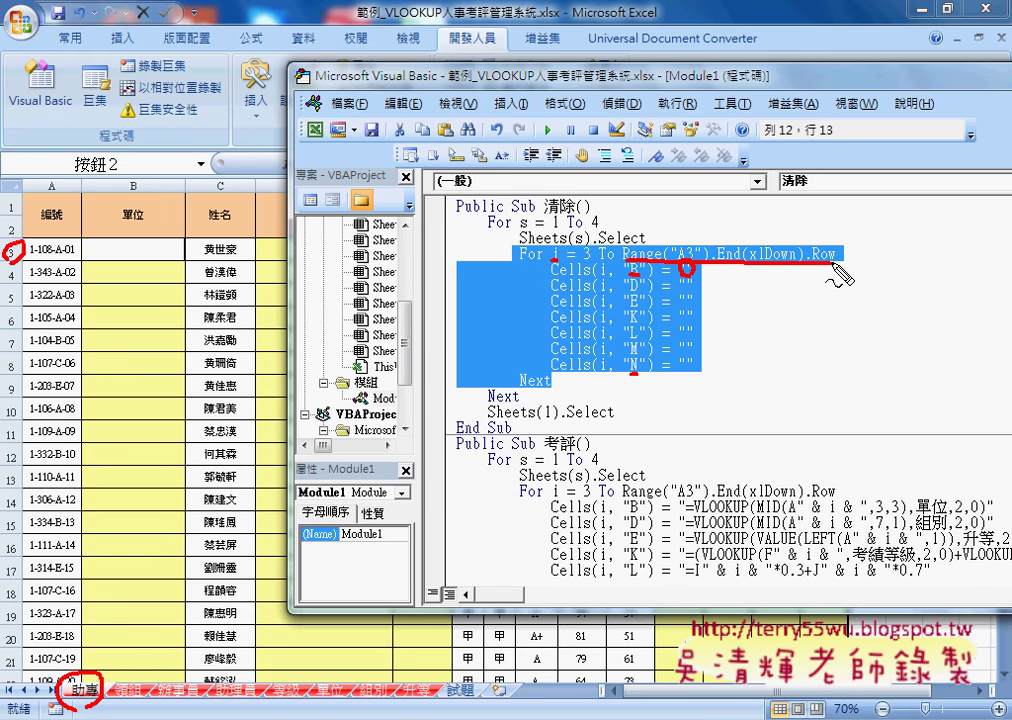
{"action": "left_click_drag", "start_coordinate": [517, 386], "coordinate": [549, 385]}
{"action": "left_click_drag", "start_coordinate": [513, 242], "coordinate": [548, 242]}
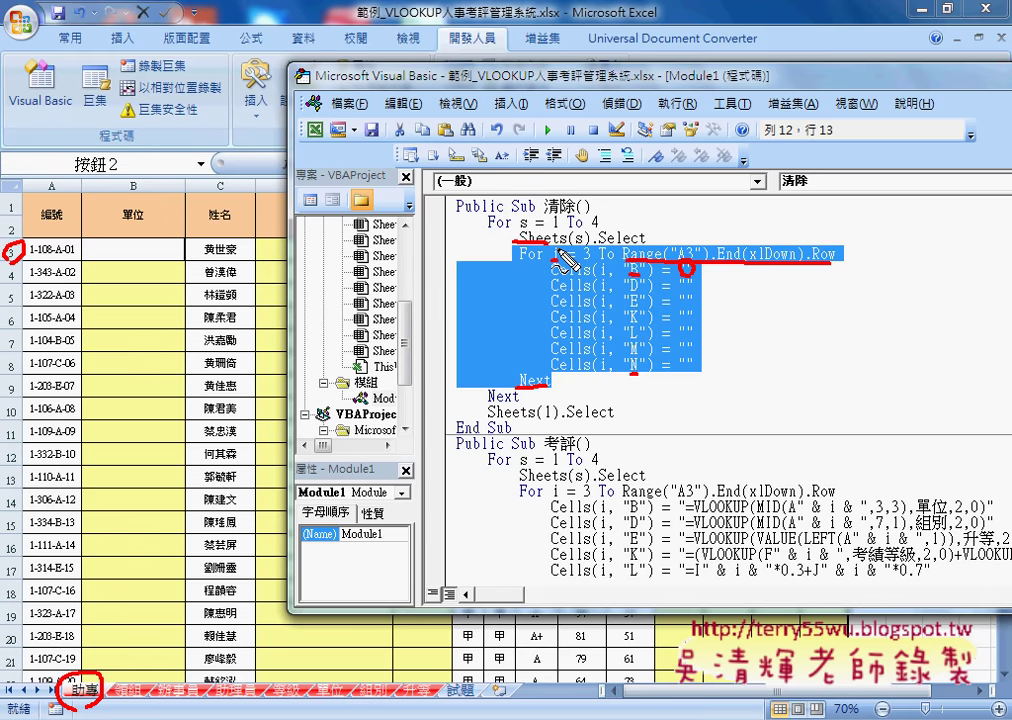
{"action": "left_click_drag", "start_coordinate": [489, 229], "coordinate": [508, 228]}
{"action": "left_click_drag", "start_coordinate": [488, 404], "coordinate": [520, 403]}
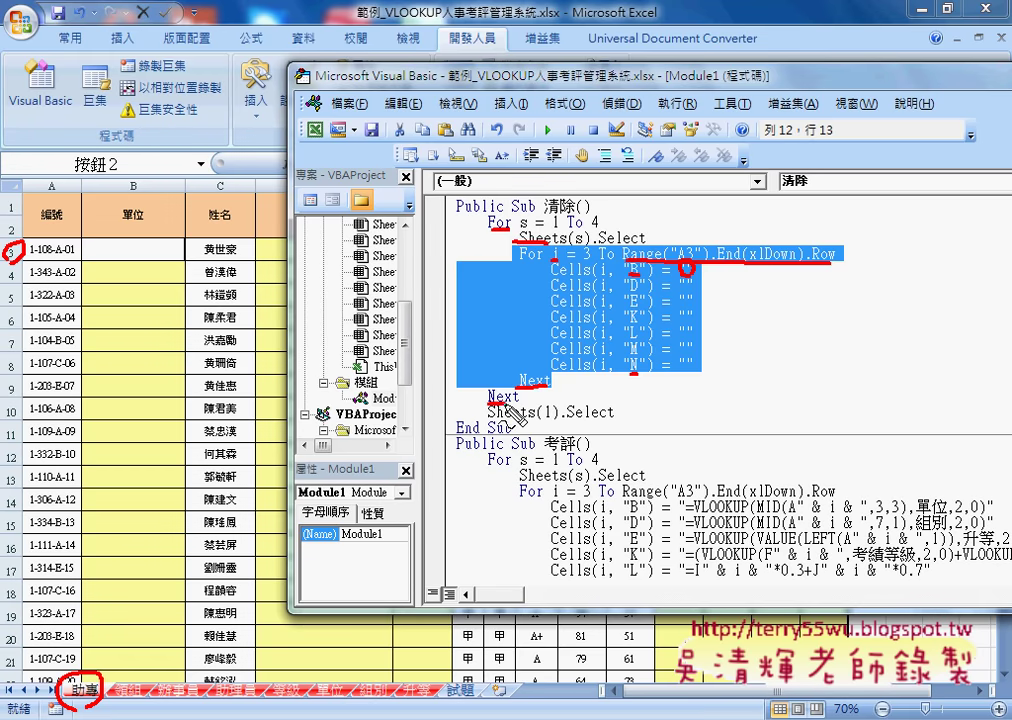
{"action": "key", "text": "Escape"}
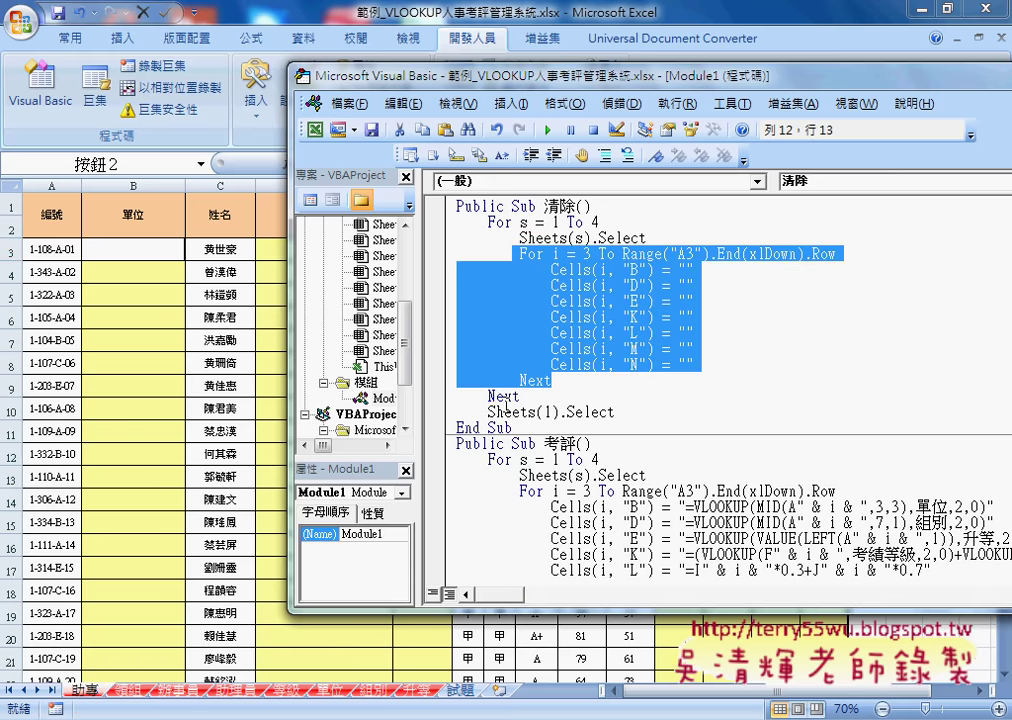
{"action": "double_click", "coordinate": [496, 222]}
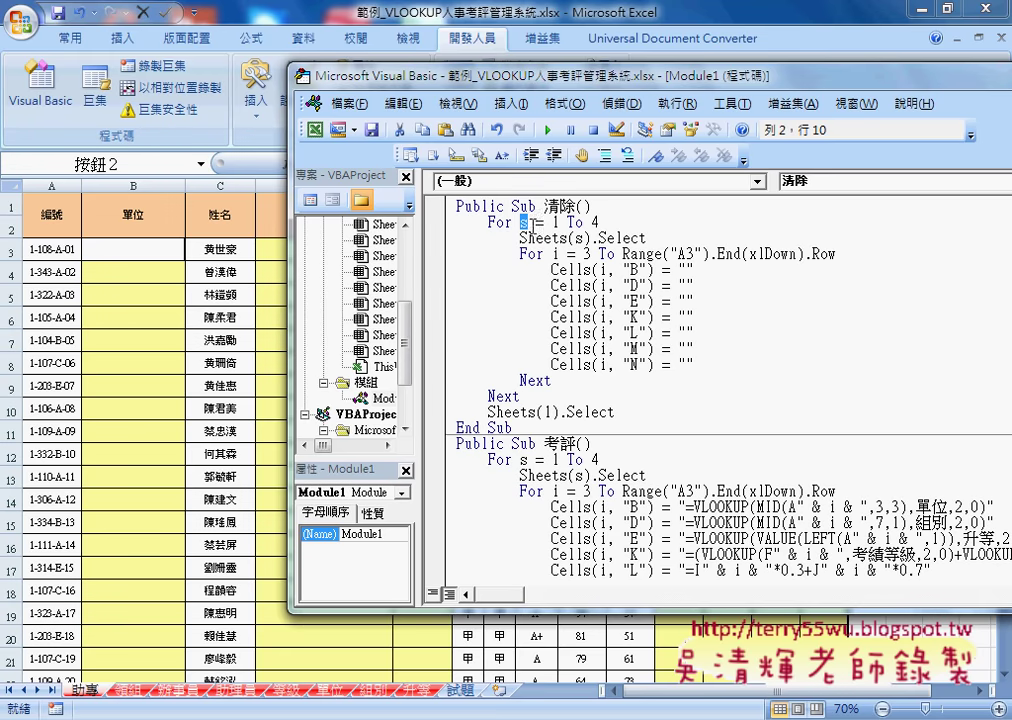
{"action": "double_click", "coordinate": [556, 254]}
{"action": "double_click", "coordinate": [525, 222]}
{"action": "left_click", "coordinate": [593, 222]}
{"action": "left_click_drag", "start_coordinate": [593, 222], "coordinate": [602, 222]}
{"action": "left_click_drag", "start_coordinate": [519, 238], "coordinate": [648, 238]}
{"action": "left_click_drag", "start_coordinate": [519, 238], "coordinate": [567, 238]}
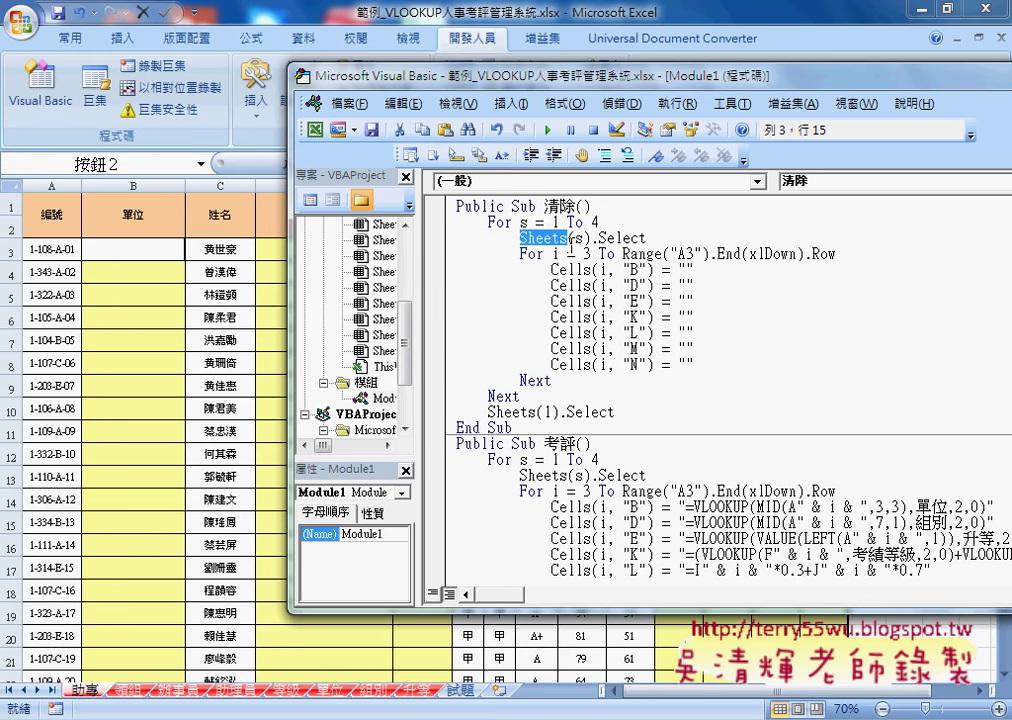
{"action": "double_click", "coordinate": [578, 238]}
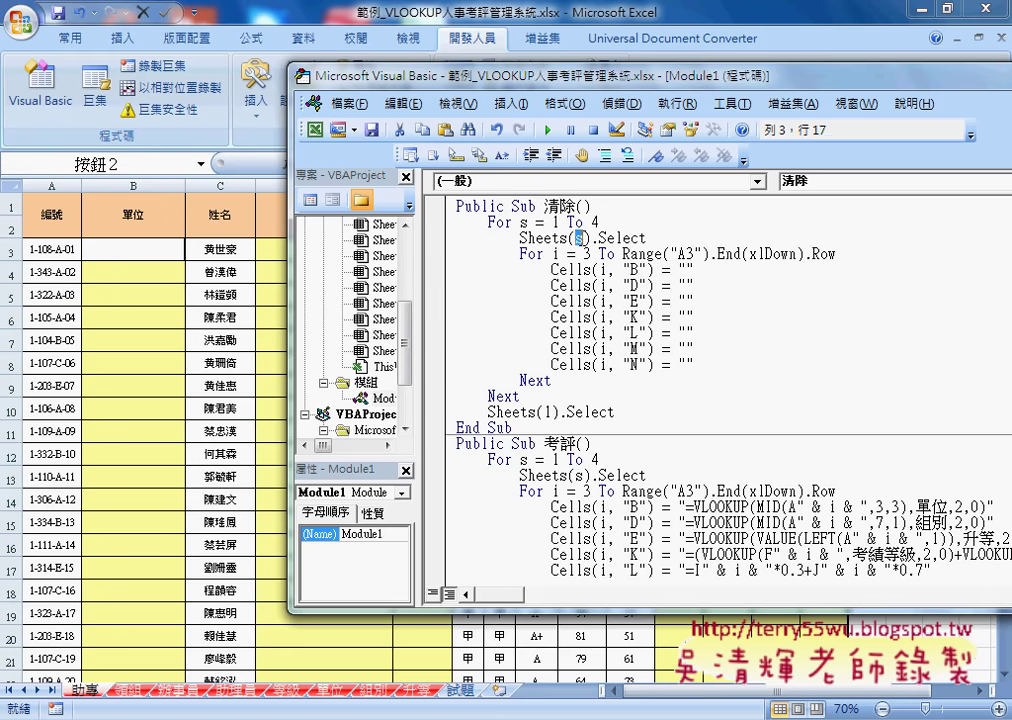
{"action": "left_click", "coordinate": [578, 238]}
{"action": "double_click", "coordinate": [578, 238]}
{"action": "left_click_drag", "start_coordinate": [590, 238], "coordinate": [648, 240]}
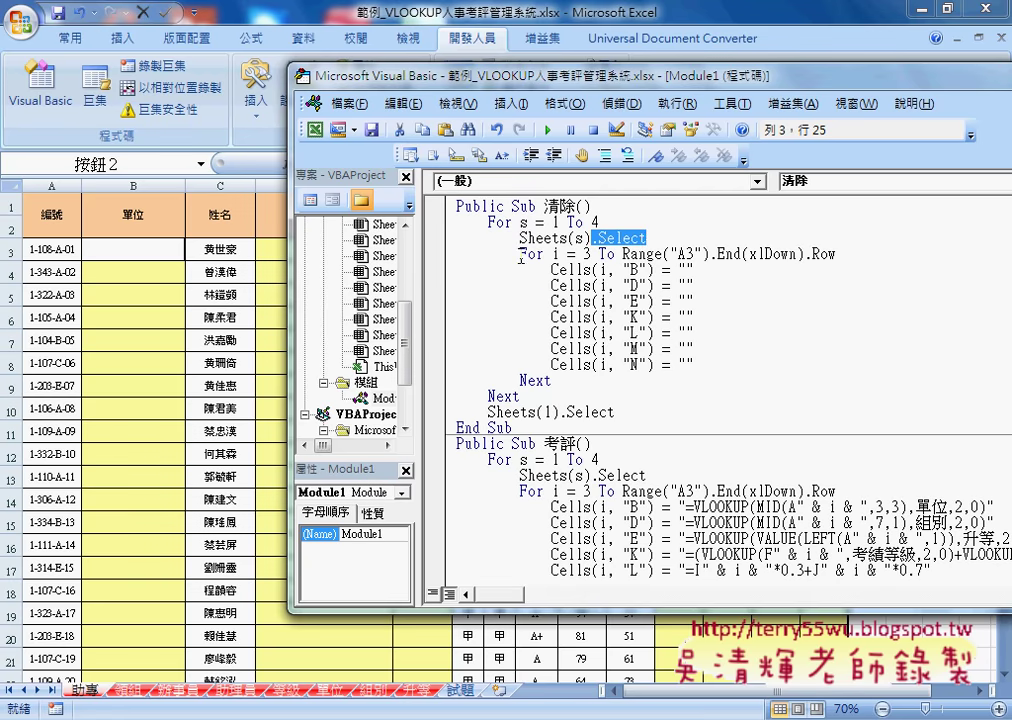
{"action": "left_click_drag", "start_coordinate": [519, 254], "coordinate": [573, 378]}
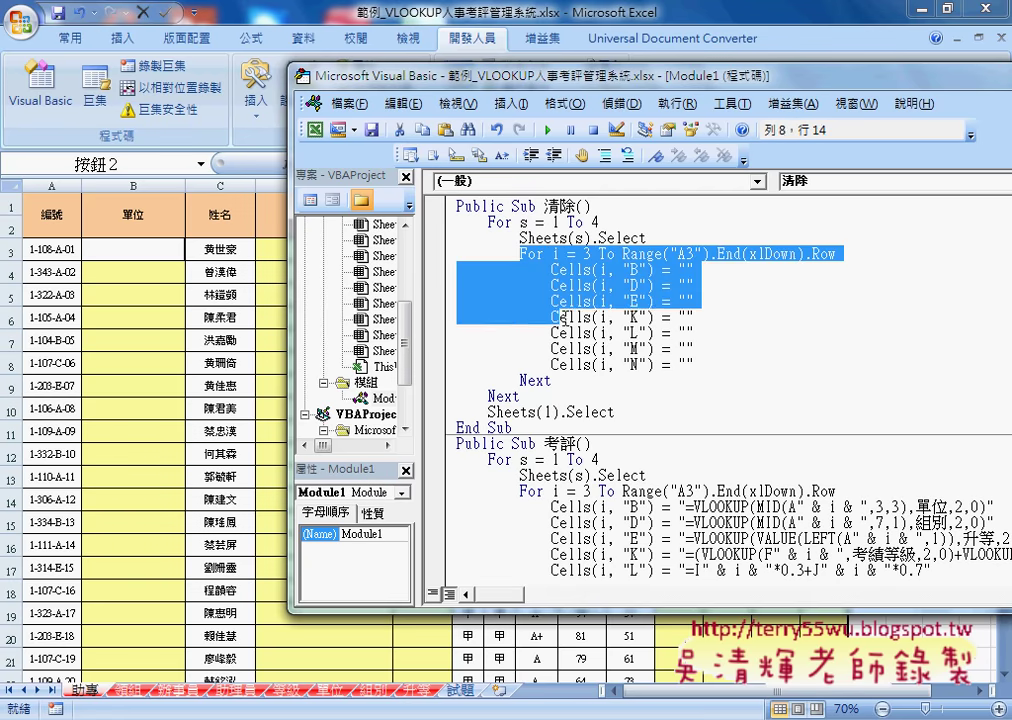
{"action": "left_click", "coordinate": [511, 396]}
{"action": "double_click", "coordinate": [524, 223]}
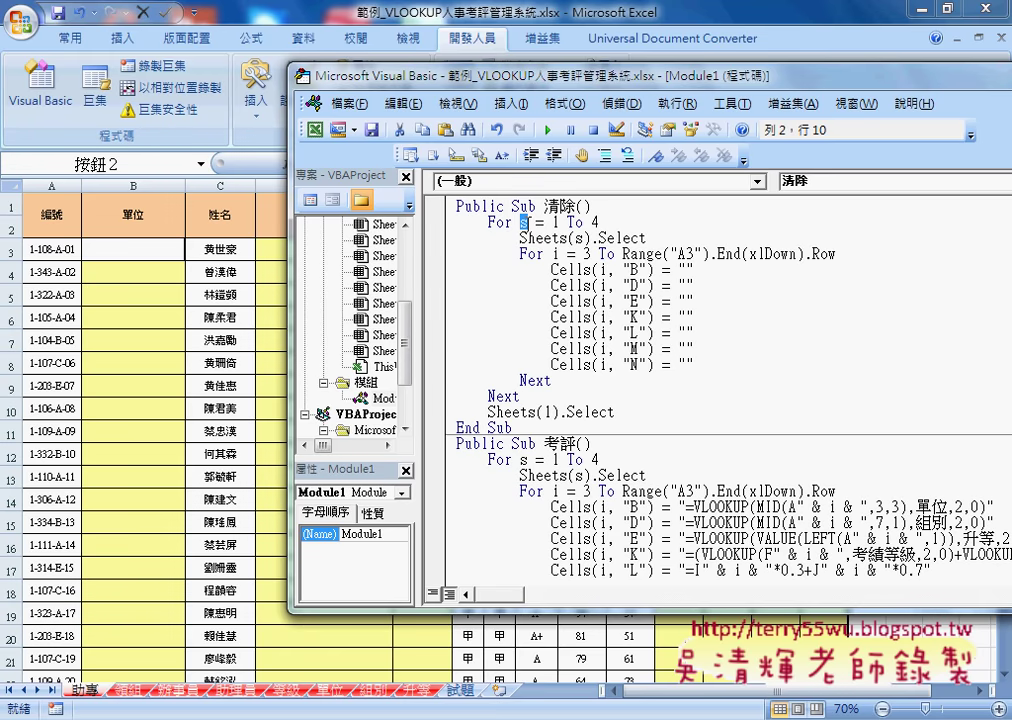
{"action": "double_click", "coordinate": [556, 222]}
{"action": "double_click", "coordinate": [580, 238]}
{"action": "mouse_move", "coordinate": [458, 254]}
{"action": "left_mouse_down"}
{"action": "mouse_move", "coordinate": [557, 349]}
{"action": "mouse_move", "coordinate": [551, 381]}
{"action": "left_mouse_up"}
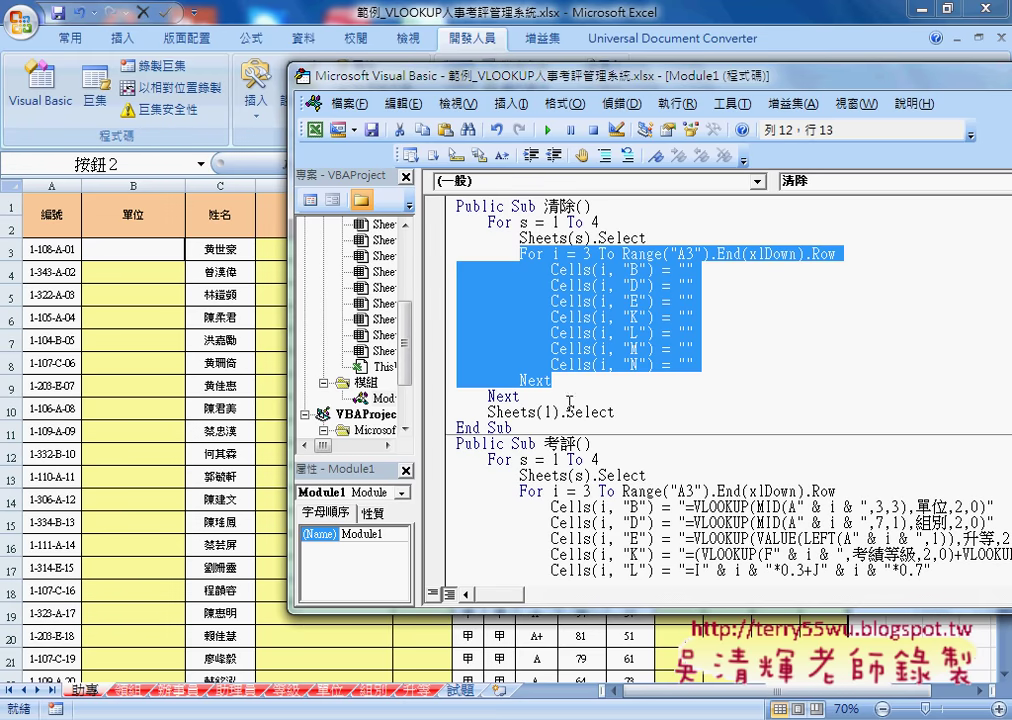
{"action": "left_click_drag", "start_coordinate": [616, 412], "coordinate": [488, 412]}
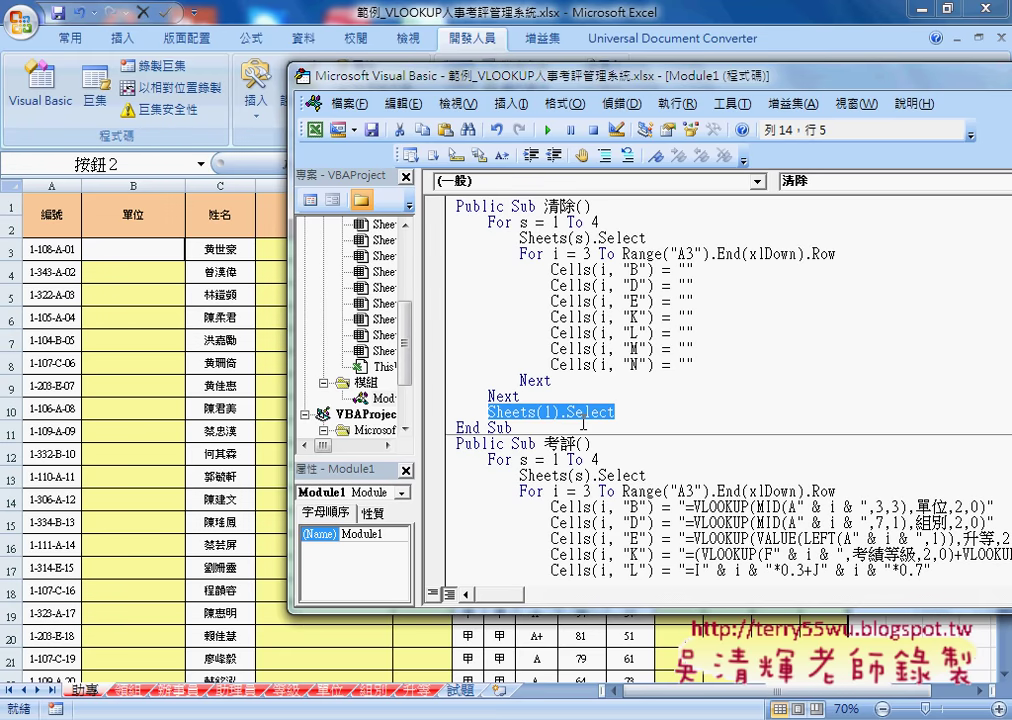
{"action": "left_click", "coordinate": [550, 412]}
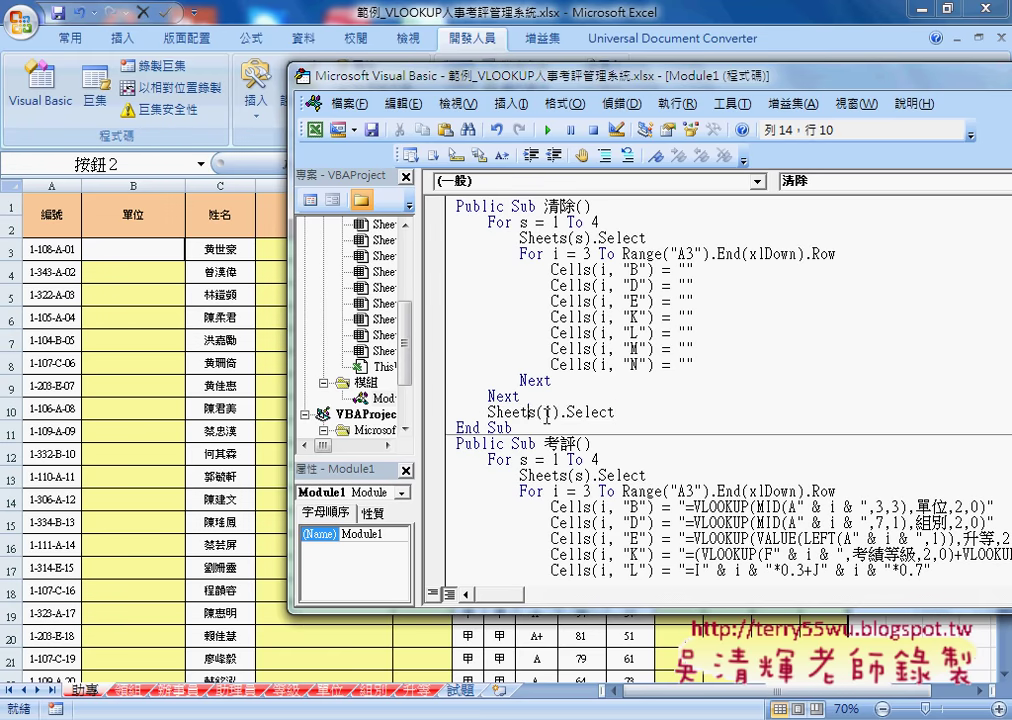
{"action": "double_click", "coordinate": [550, 412]}
{"action": "left_click_drag", "start_coordinate": [552, 381], "coordinate": [431, 252]}
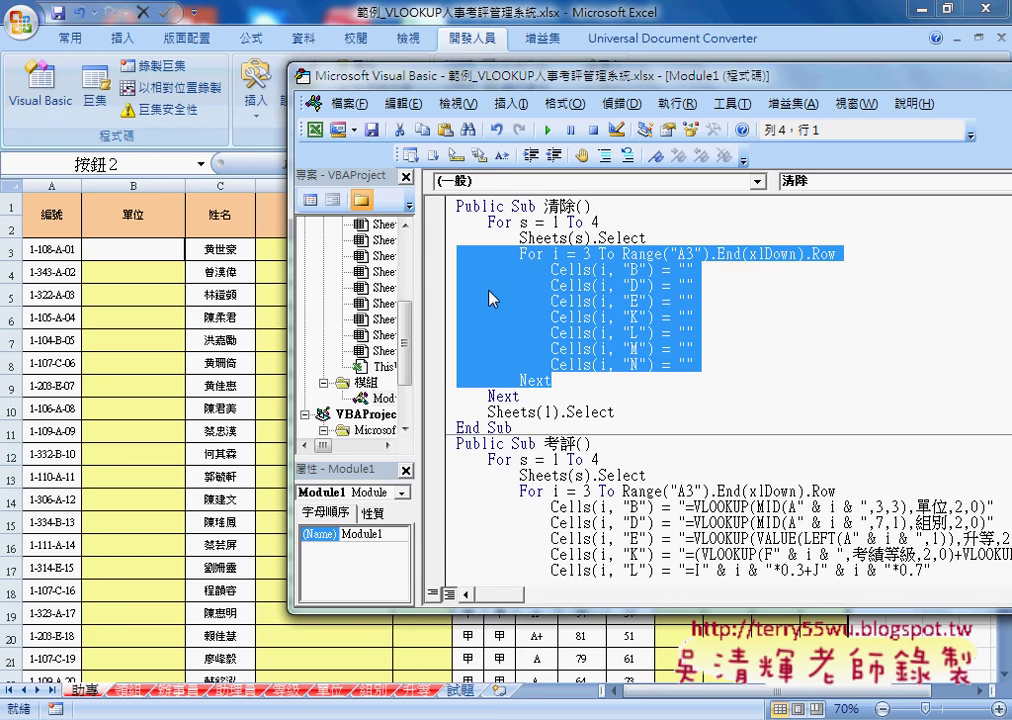
{"action": "left_click", "coordinate": [205, 337]}
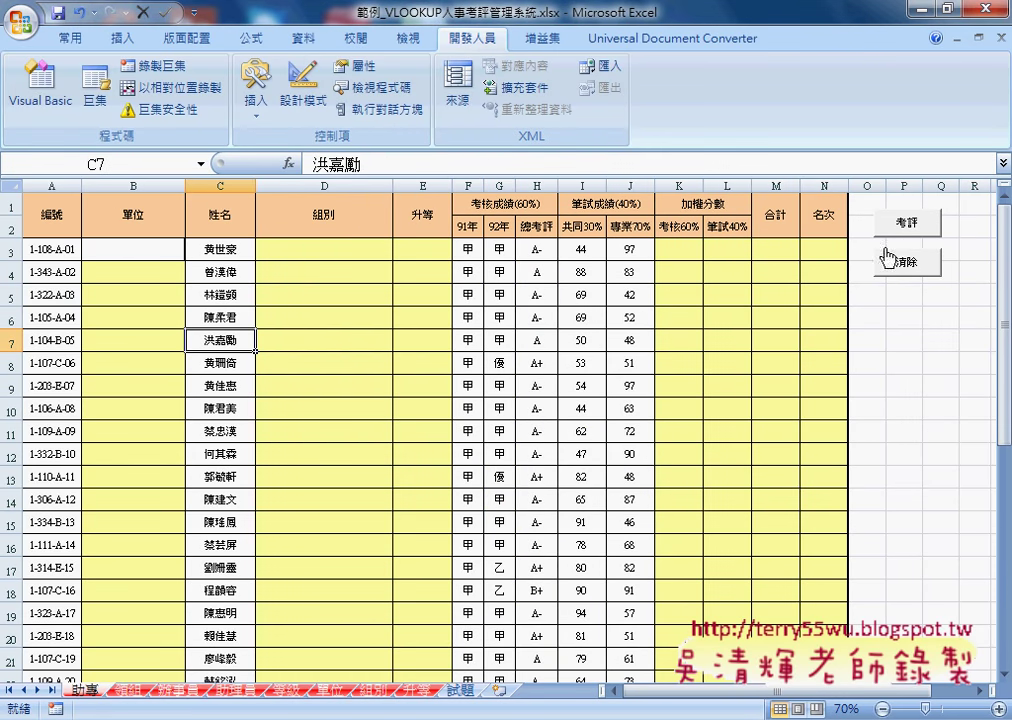
- Run the 考評 button to refill the 助專 sheet, then right-click the button
{"action": "left_click", "coordinate": [903, 221]}
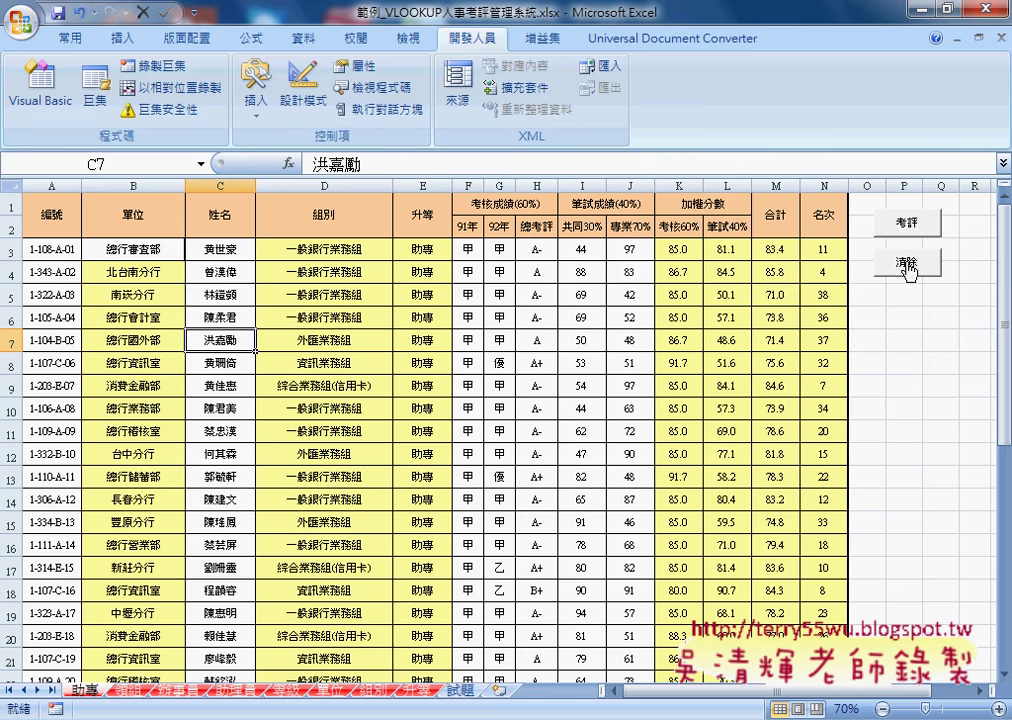
{"action": "right_click", "coordinate": [910, 235]}
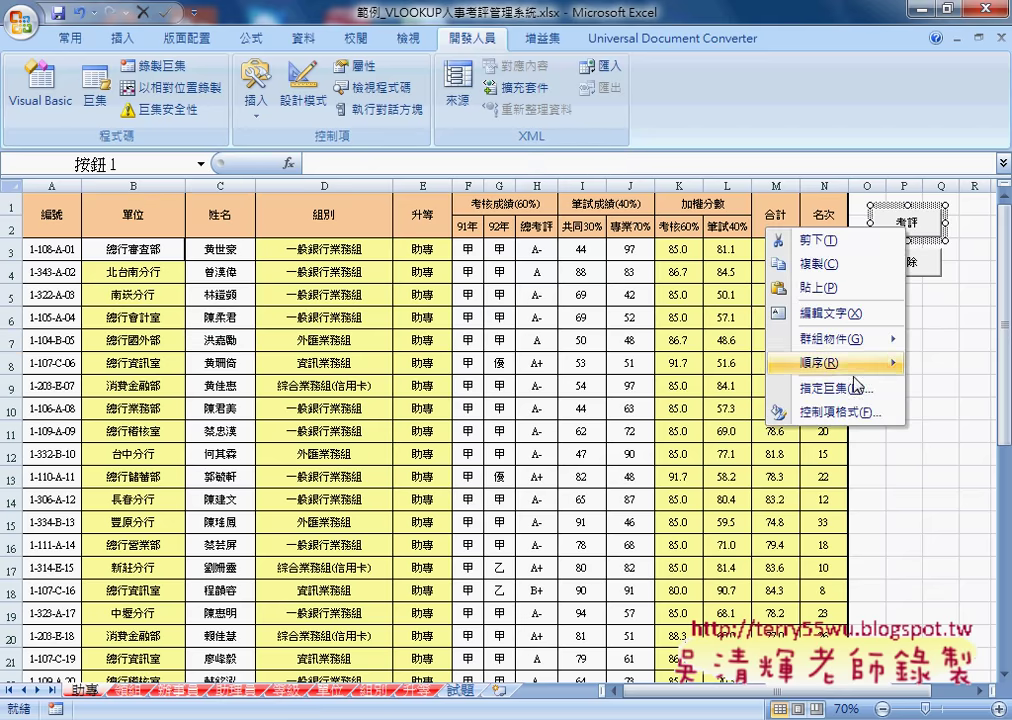
- Open the 考評 macro via 指定巨集 > 編輯, then move, widen and heighten the VBA window
{"action": "left_click", "coordinate": [836, 387]}
{"action": "left_click", "coordinate": [963, 268]}
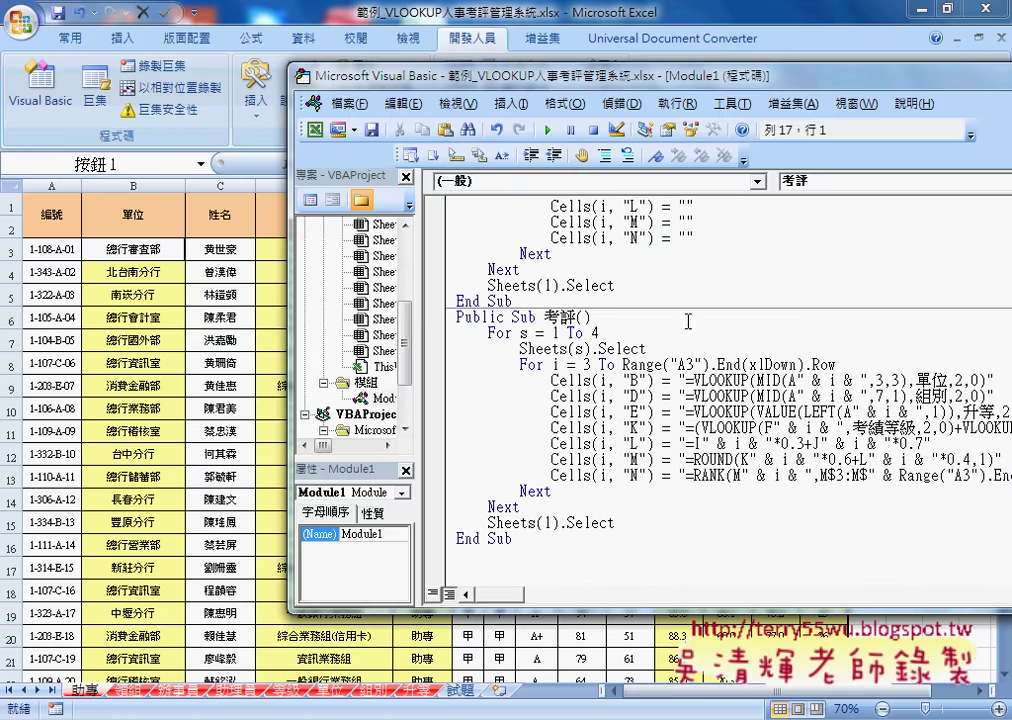
{"action": "left_click_drag", "start_coordinate": [566, 80], "coordinate": [325, 88]}
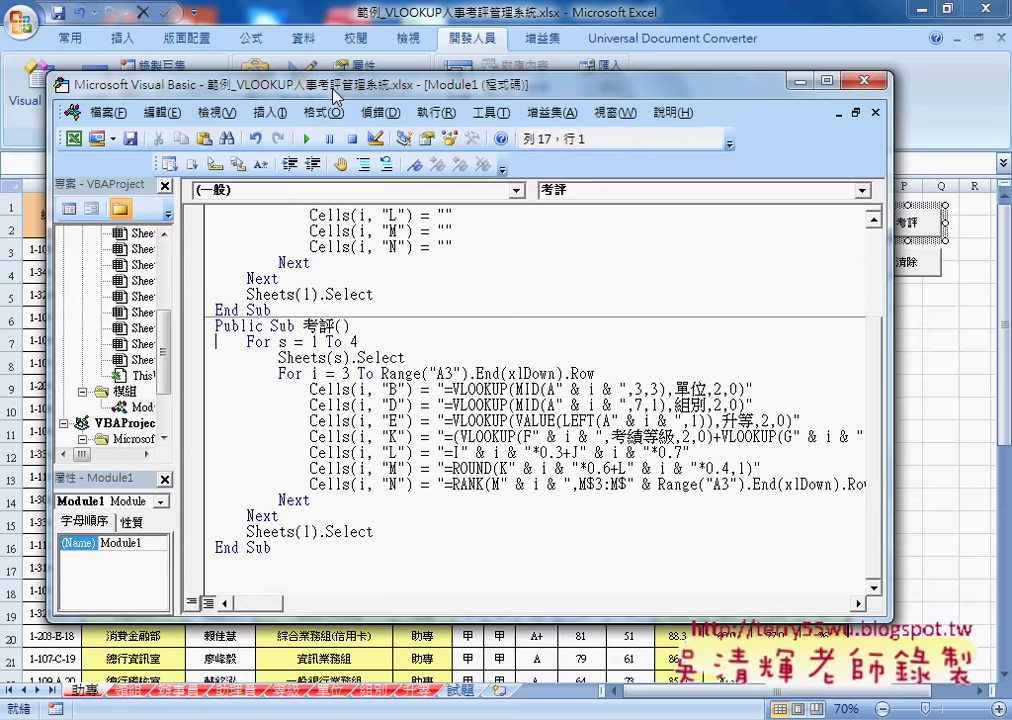
{"action": "left_click_drag", "start_coordinate": [883, 360], "coordinate": [985, 368]}
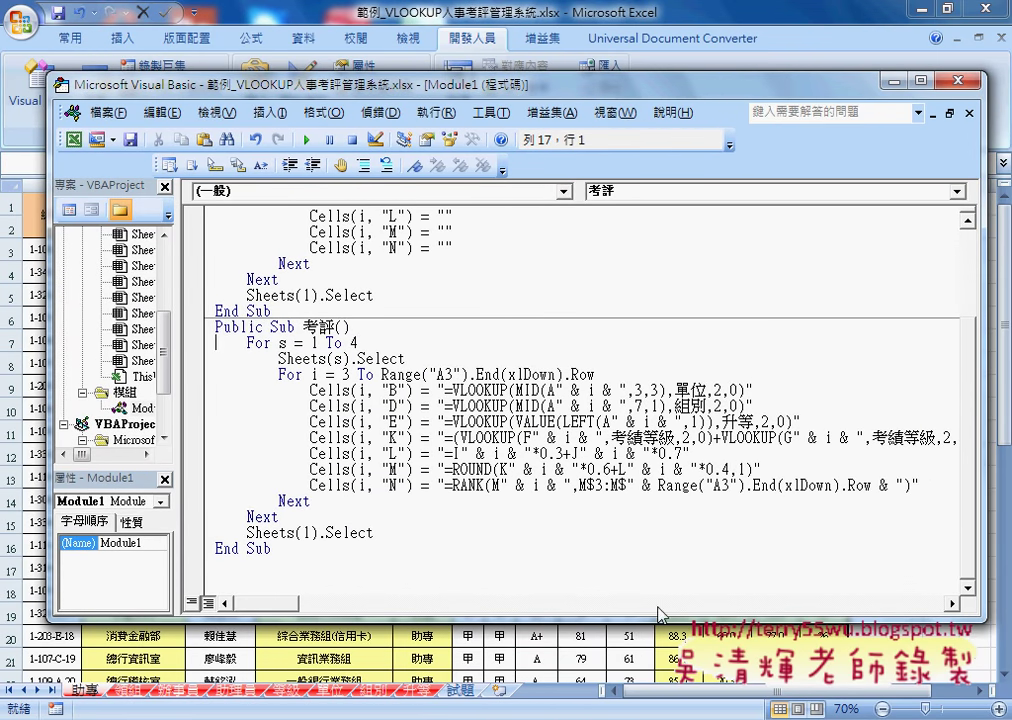
{"action": "left_click_drag", "start_coordinate": [633, 621], "coordinate": [636, 690]}
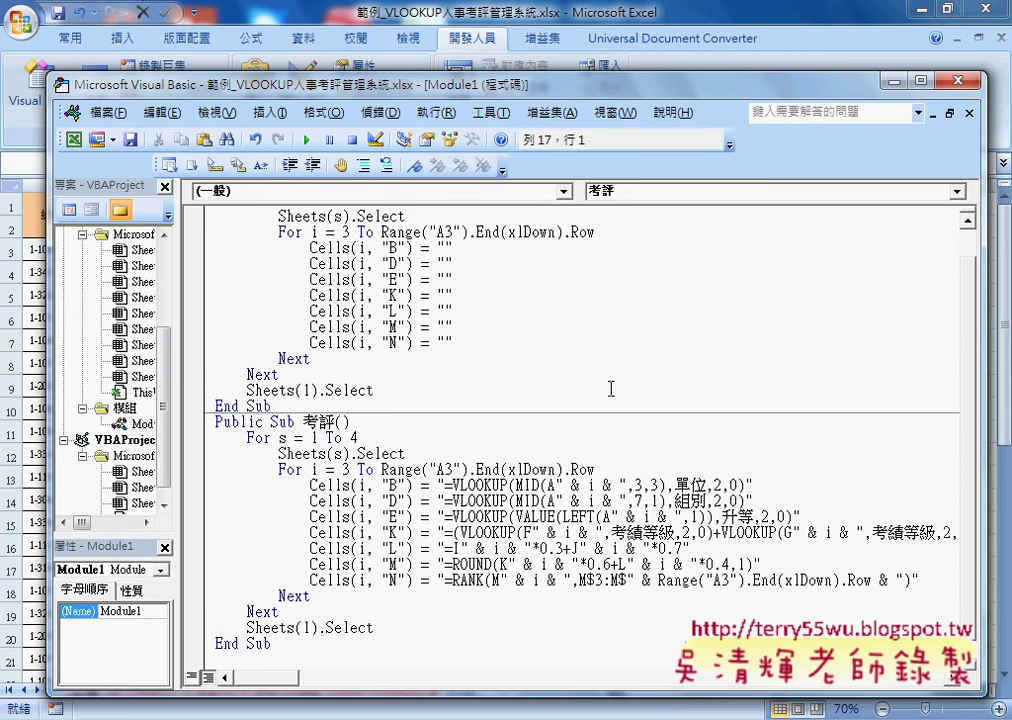
- Highlight the column B VLOOKUP formula, the loop's starting row 3, and the MID(A row-variable part
{"action": "scroll", "coordinate": [970, 320], "scroll_direction": "up", "scroll_amount": 1}
{"action": "scroll", "coordinate": [968, 318], "scroll_direction": "up", "scroll_amount": 1}
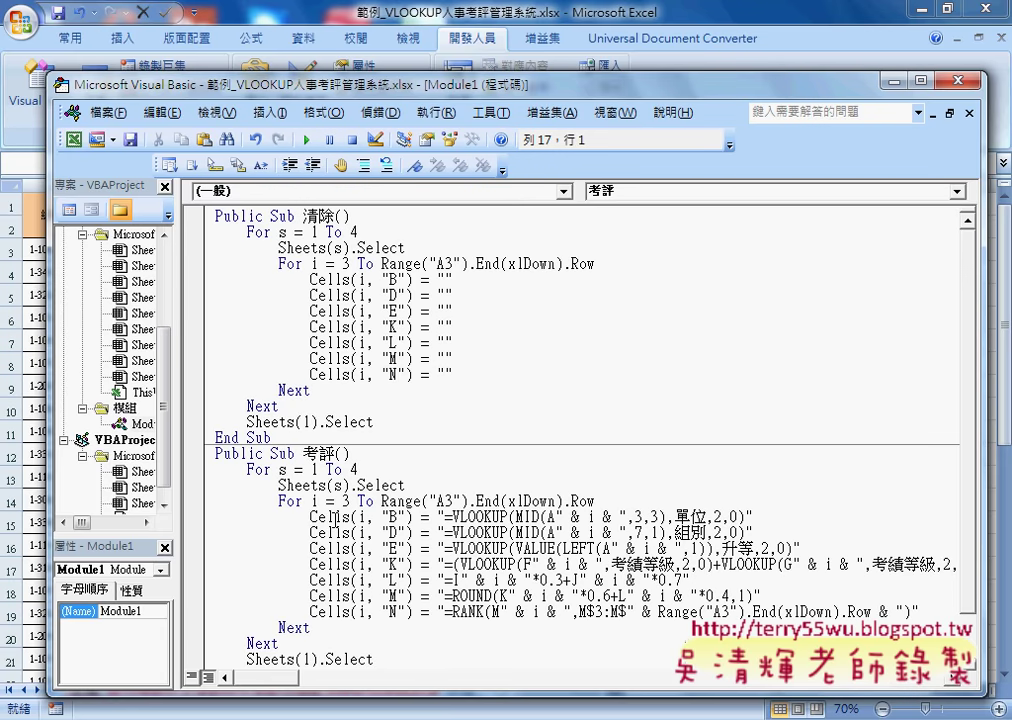
{"action": "scroll", "coordinate": [333, 518], "scroll_direction": "down", "scroll_amount": 1}
{"action": "left_click_drag", "start_coordinate": [444, 468], "coordinate": [724, 465]}
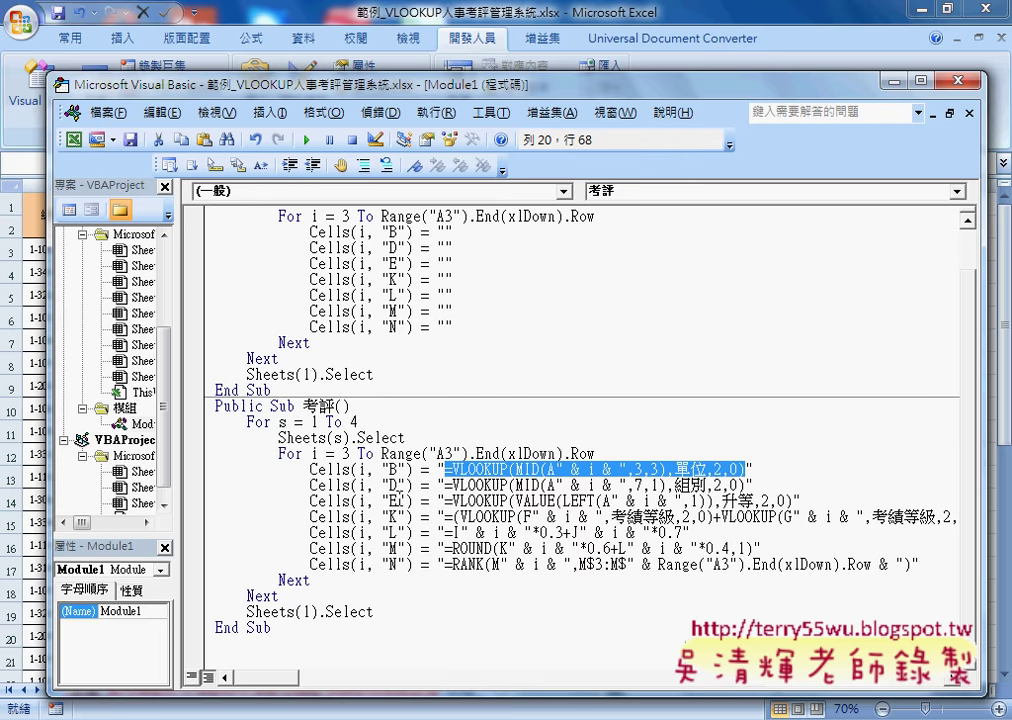
{"action": "double_click", "coordinate": [345, 453]}
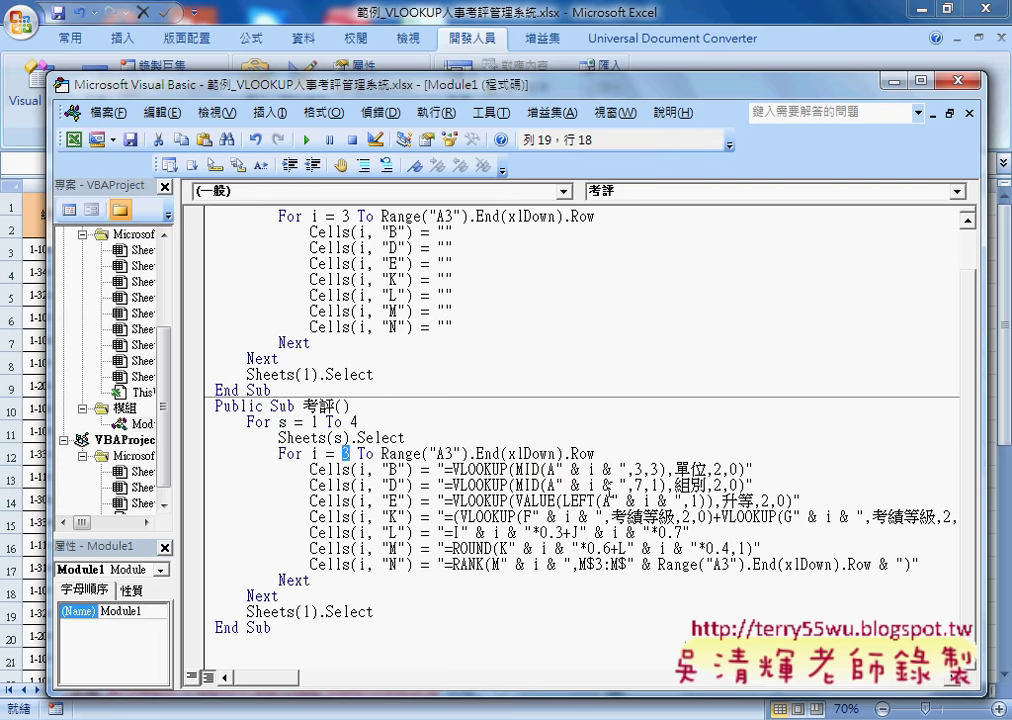
{"action": "left_click_drag", "start_coordinate": [556, 468], "coordinate": [628, 465]}
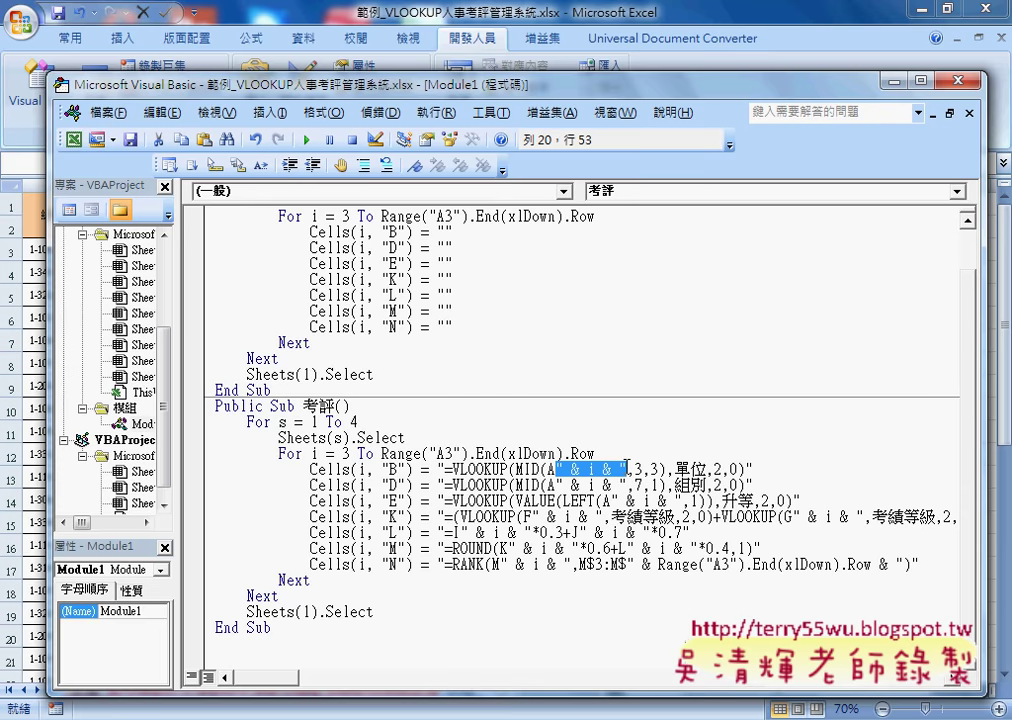
- Temporarily replace the row variable with 3, restore " & i & ", then highlight the column D equivalent
{"action": "type", "text": "3"}
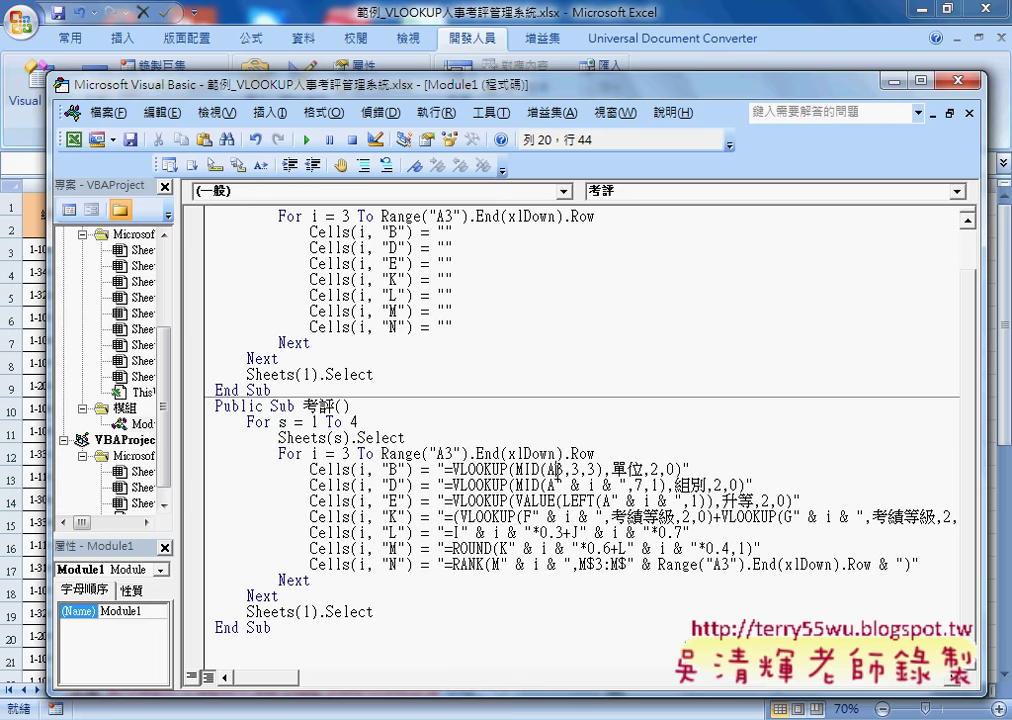
{"action": "left_click_drag", "start_coordinate": [564, 468], "coordinate": [557, 468]}
{"action": "type", "text": "\"\""}
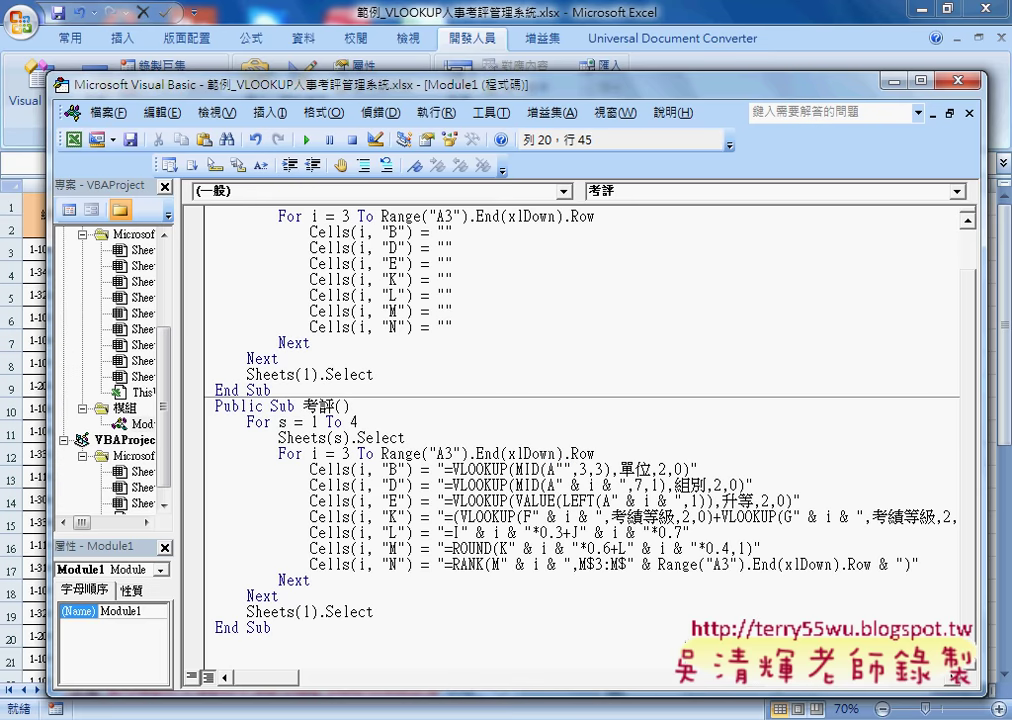
{"action": "type", "text": "&&"}
{"action": "key", "text": "Left"}
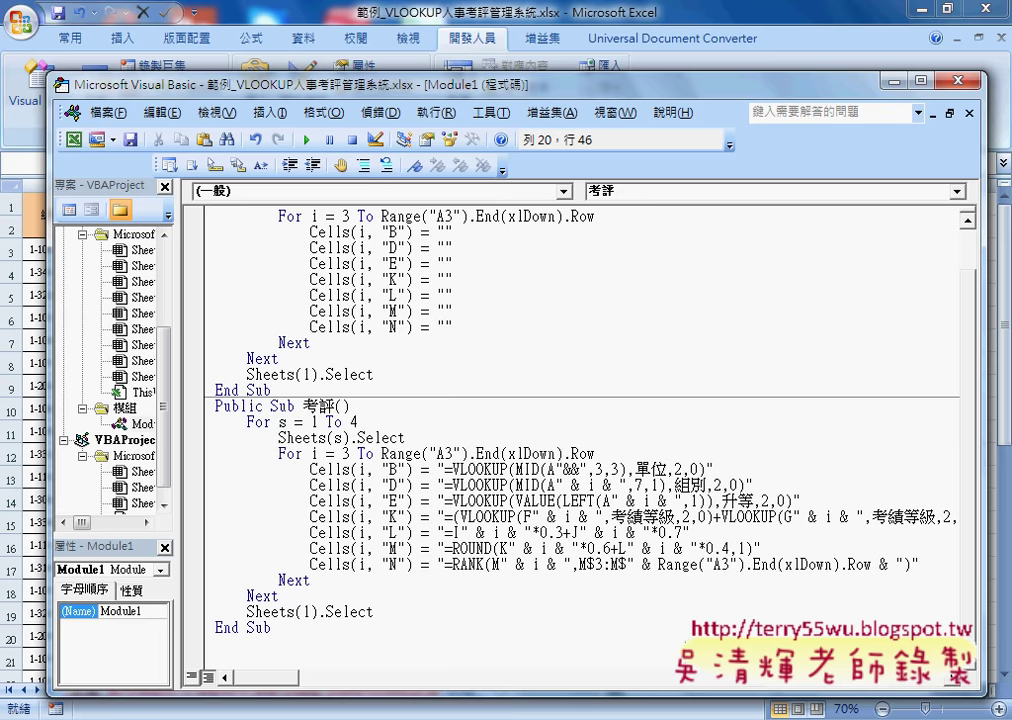
{"action": "type", "text": "i"}
{"action": "type", "text": "& i &"}
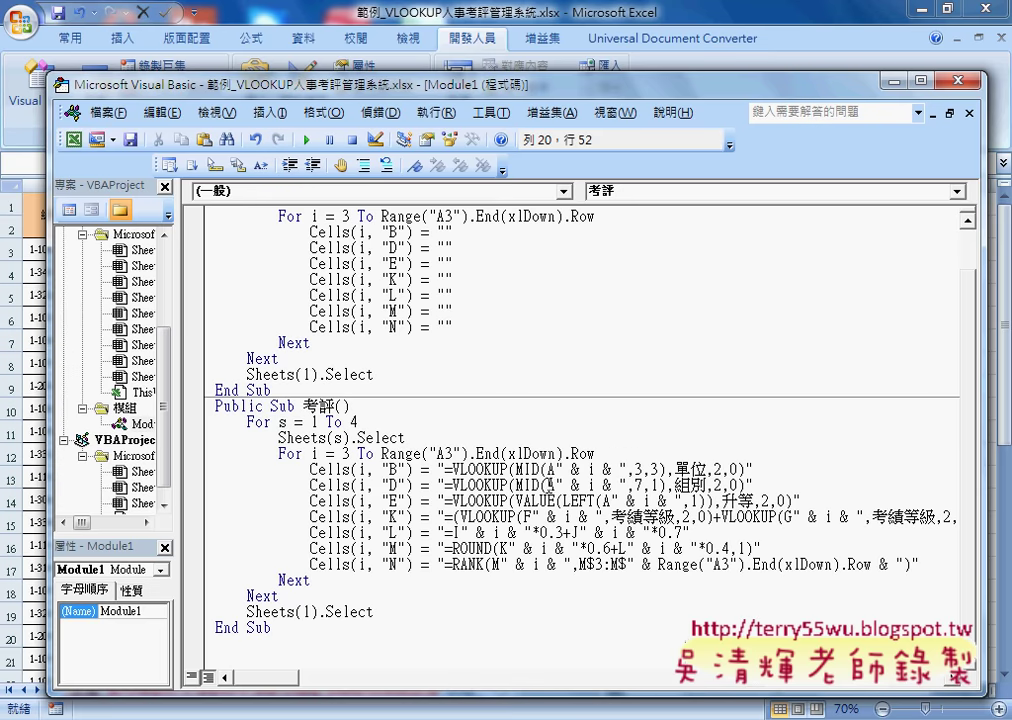
{"action": "left_click_drag", "start_coordinate": [556, 485], "coordinate": [626, 486]}
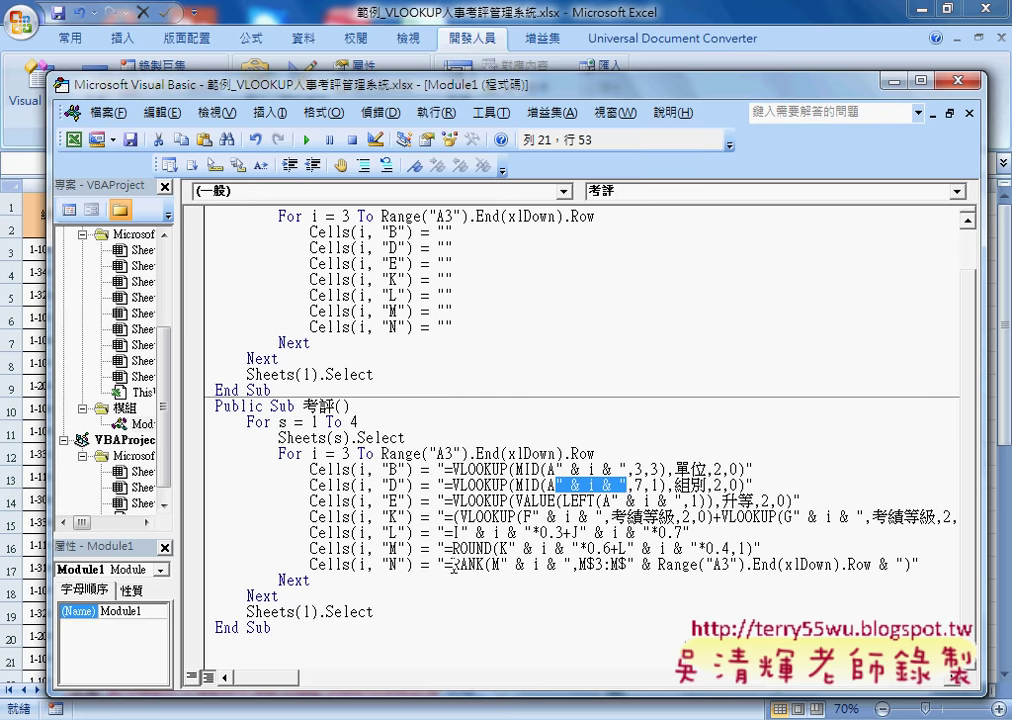
- Cut the whole =RANK(...) formula text out of the Cells(i, "N") line, leaving an opening quote
{"action": "left_click_drag", "start_coordinate": [453, 565], "coordinate": [486, 565]}
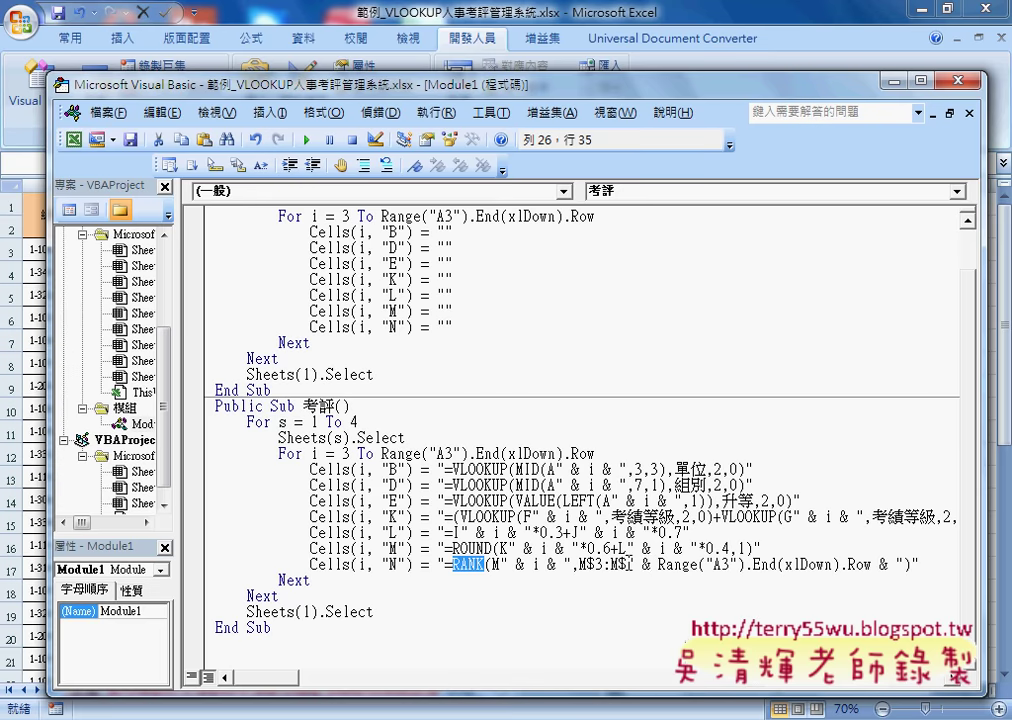
{"action": "left_click_drag", "start_coordinate": [628, 565], "coordinate": [904, 563]}
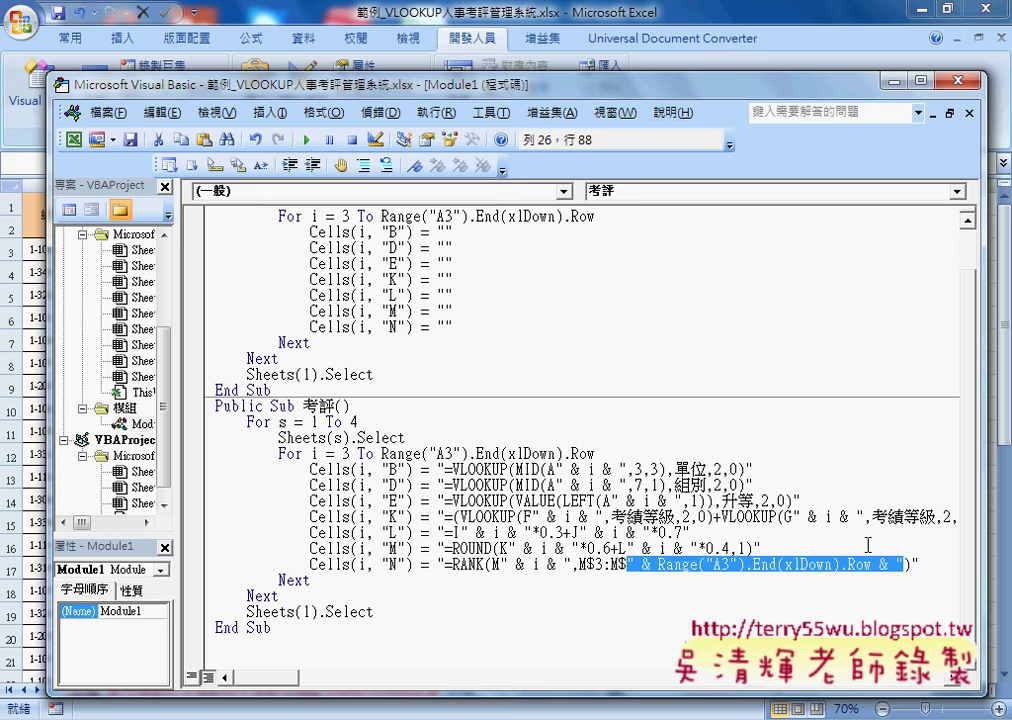
{"action": "left_click", "coordinate": [665, 565]}
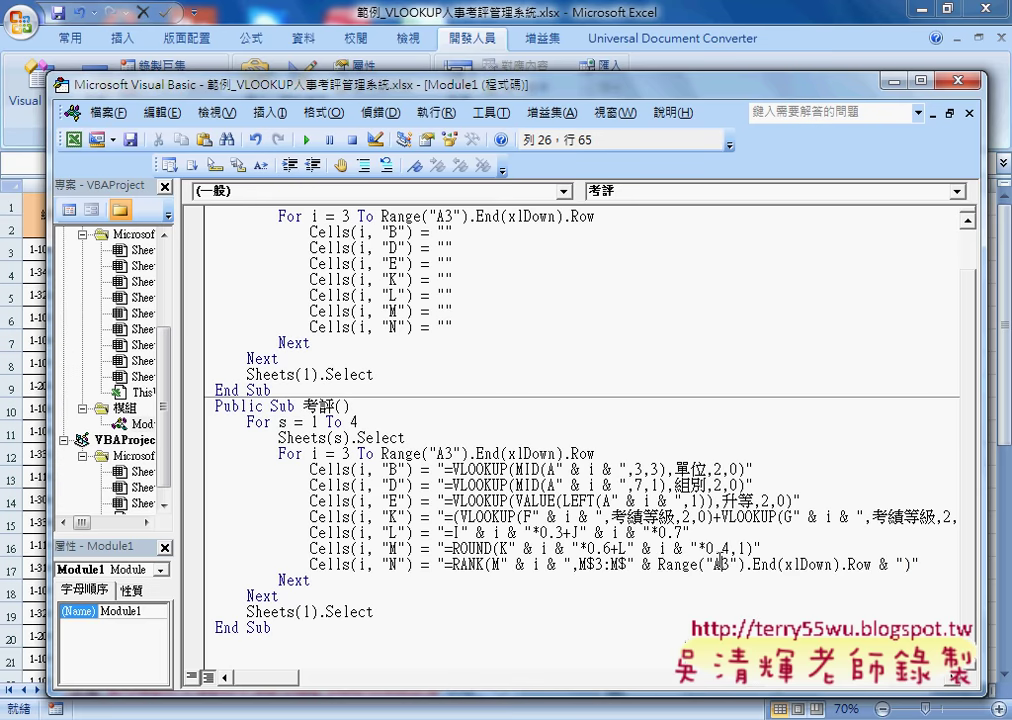
{"action": "mouse_move", "coordinate": [665, 565]}
{"action": "left_mouse_down"}
{"action": "mouse_move", "coordinate": [628, 565]}
{"action": "mouse_move", "coordinate": [899, 566]}
{"action": "left_mouse_up"}
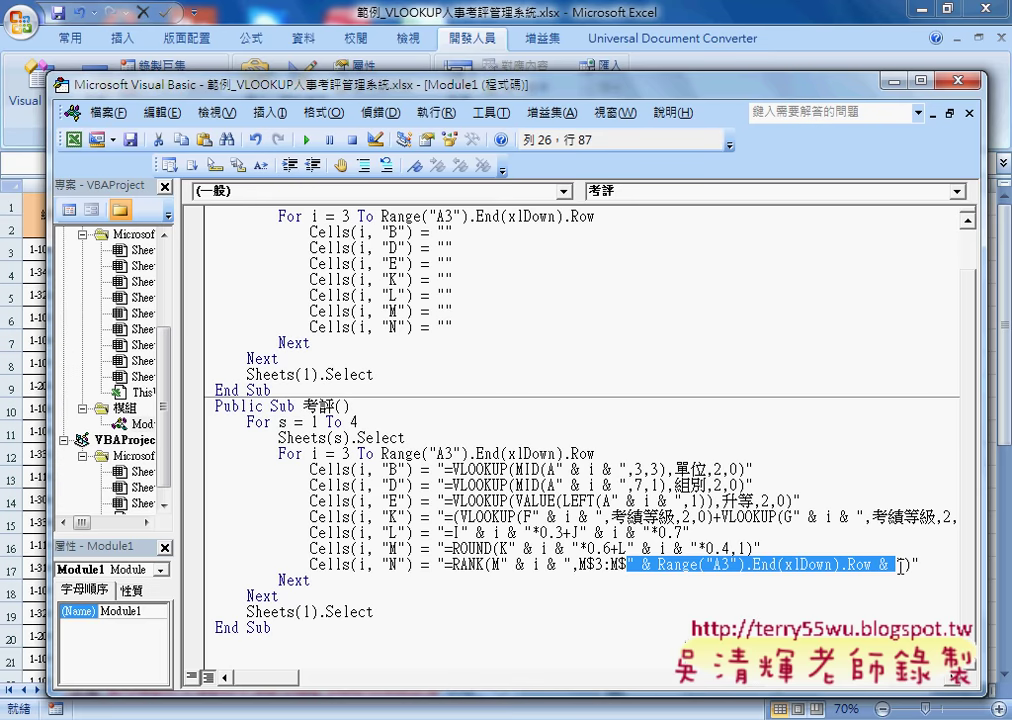
{"action": "left_click_drag", "start_coordinate": [445, 565], "coordinate": [913, 565]}
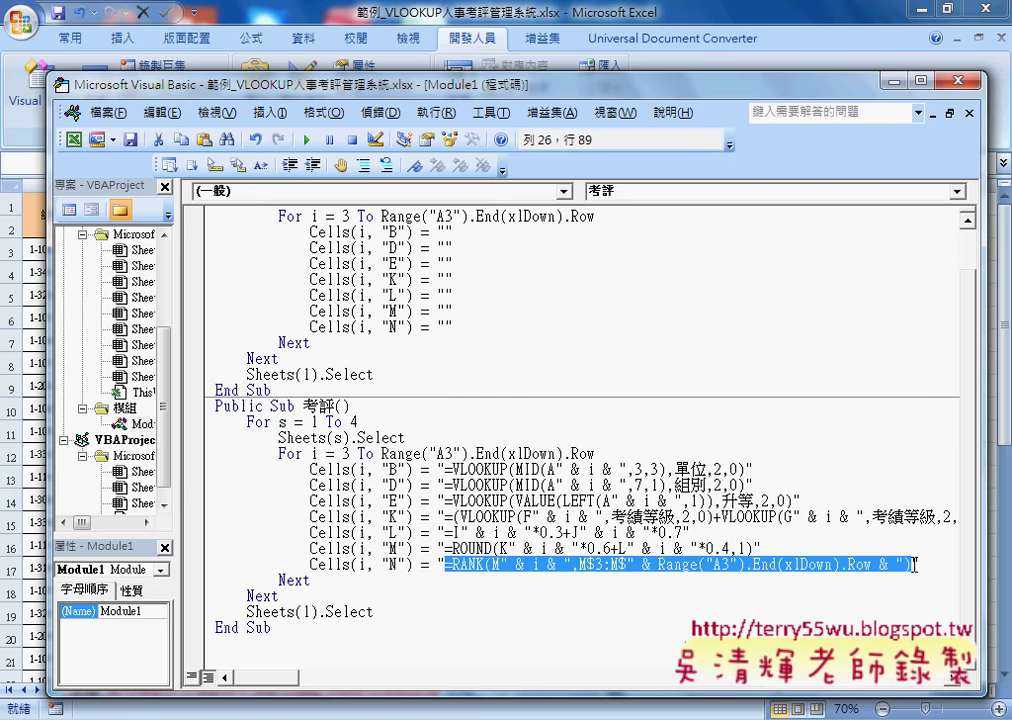
{"action": "key", "text": "ctrl+x"}
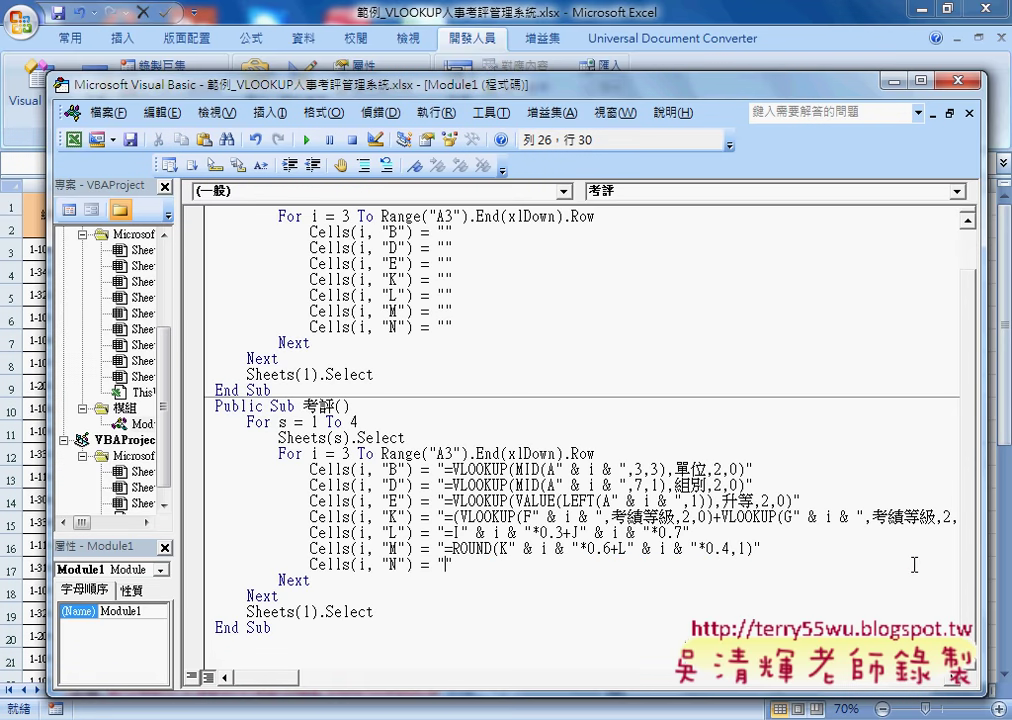
- Copy =RANK(M3,M$3:M$40) from cell N3's formula into the macro's column N line
{"action": "mouse_move", "coordinate": [460, 712]}
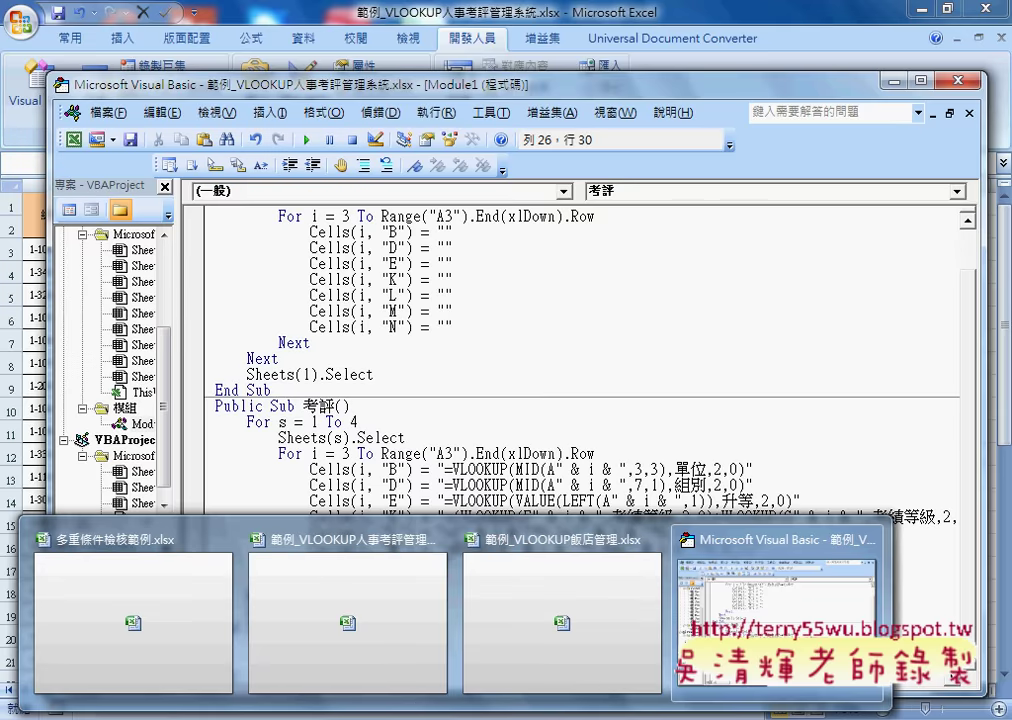
{"action": "left_click", "coordinate": [333, 560]}
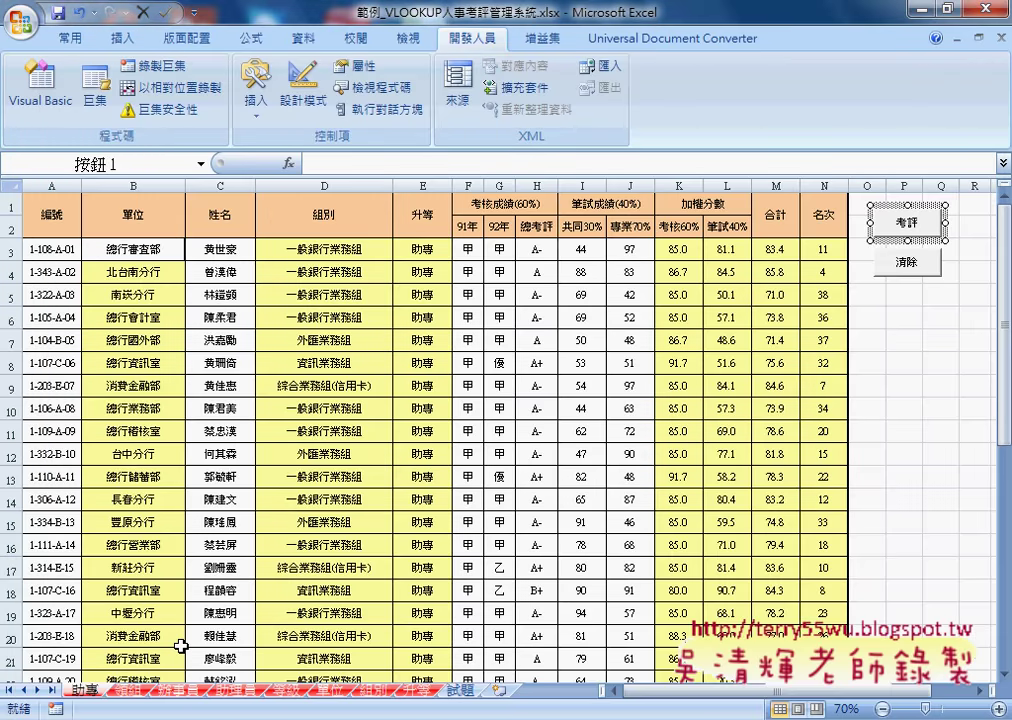
{"action": "left_click", "coordinate": [830, 250]}
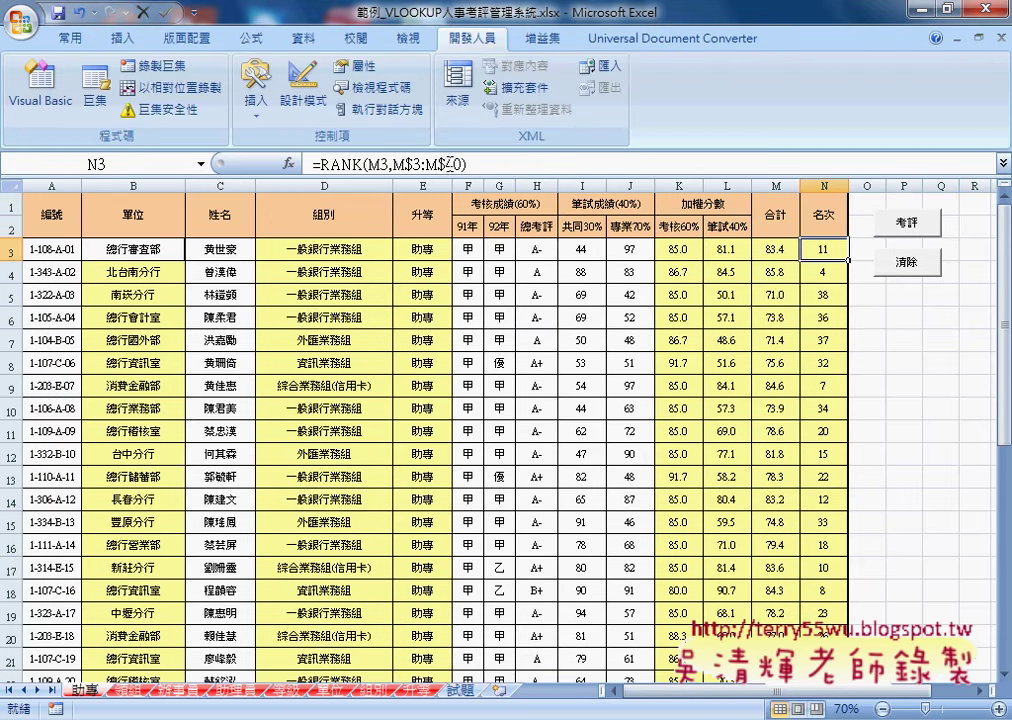
{"action": "left_click", "coordinate": [451, 163]}
{"action": "left_click_drag", "start_coordinate": [313, 163], "coordinate": [365, 166]}
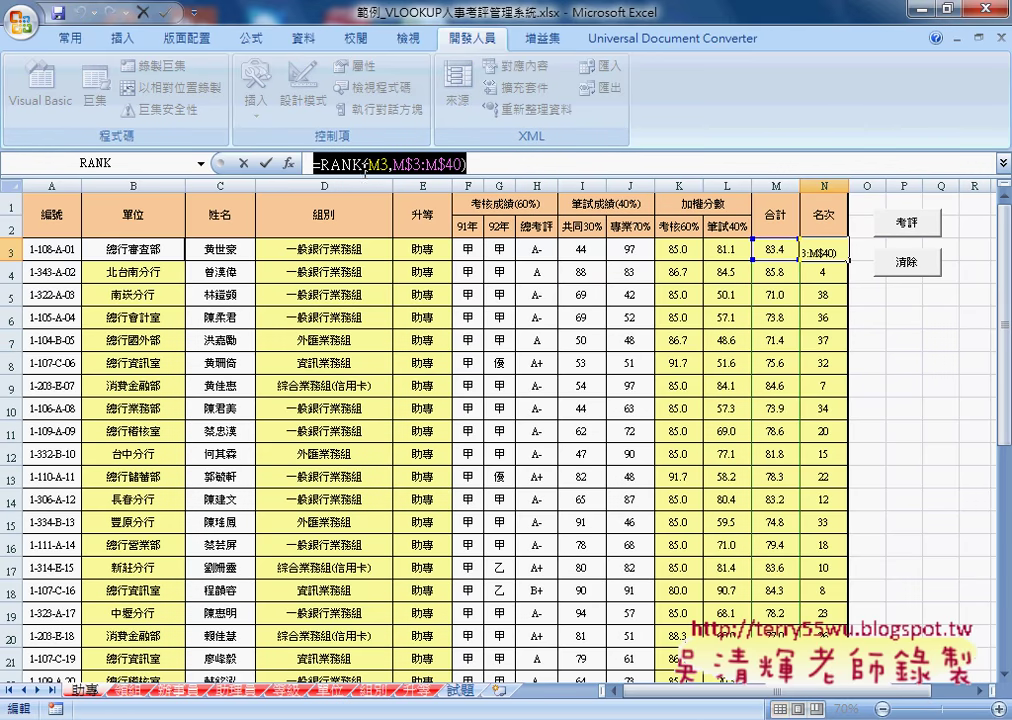
{"action": "left_click", "coordinate": [240, 163]}
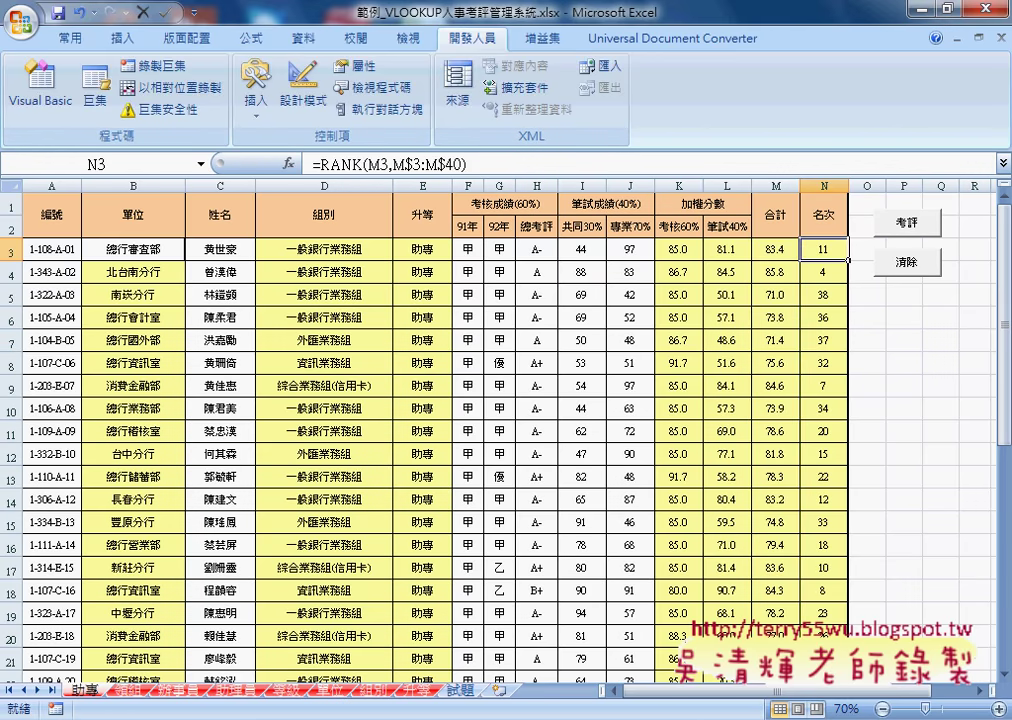
{"action": "left_click", "coordinate": [780, 615]}
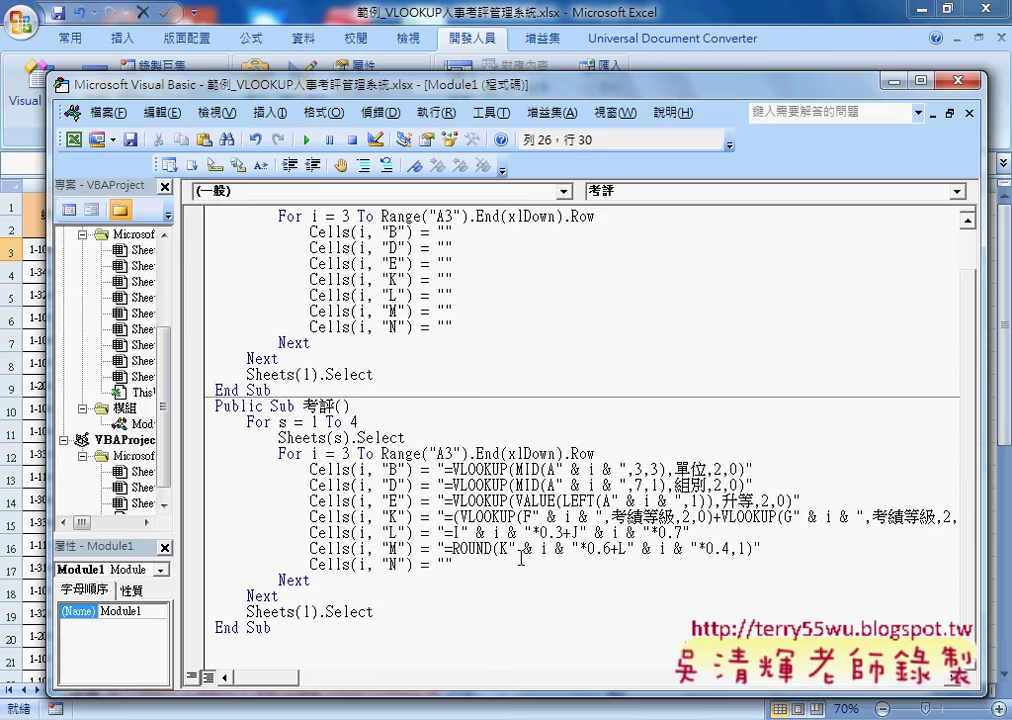
{"action": "key", "text": "ctrl+v"}
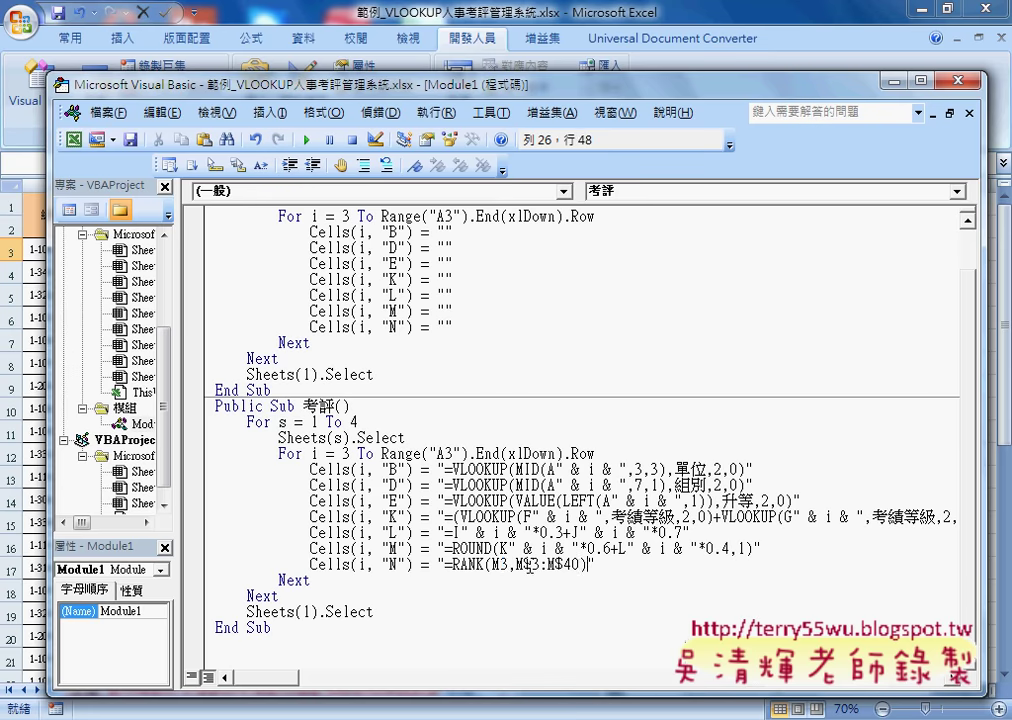
- Replace the 3 in M3 with " & i & " so each row ranks its own total
{"action": "left_click_drag", "start_coordinate": [507, 567], "coordinate": [578, 548]}
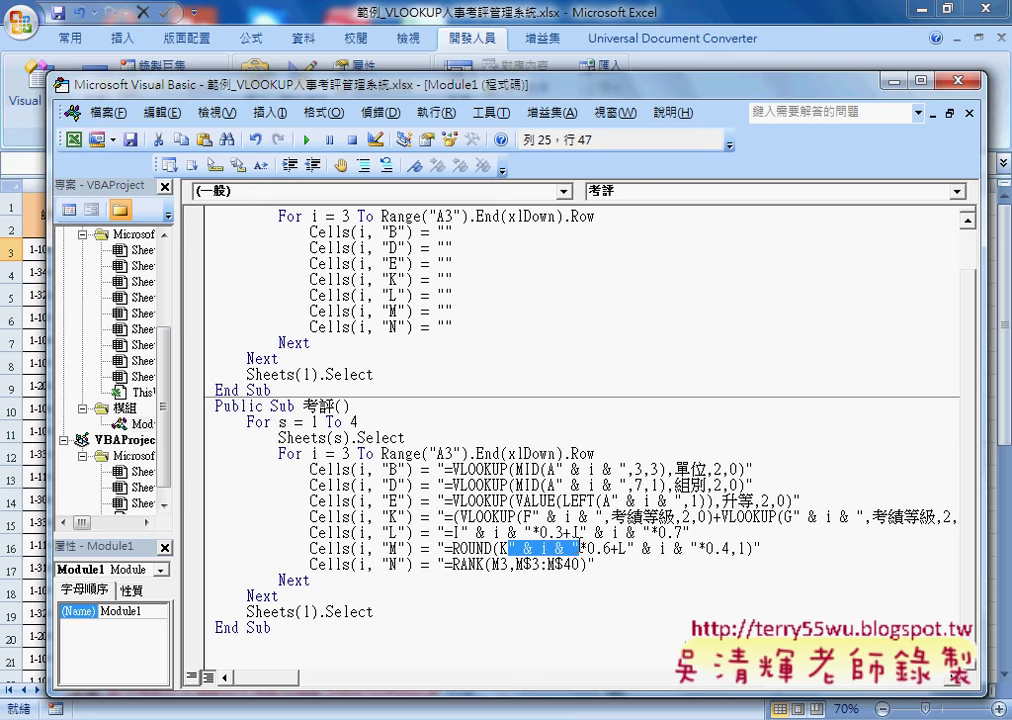
{"action": "left_click_drag", "start_coordinate": [508, 566], "coordinate": [500, 566]}
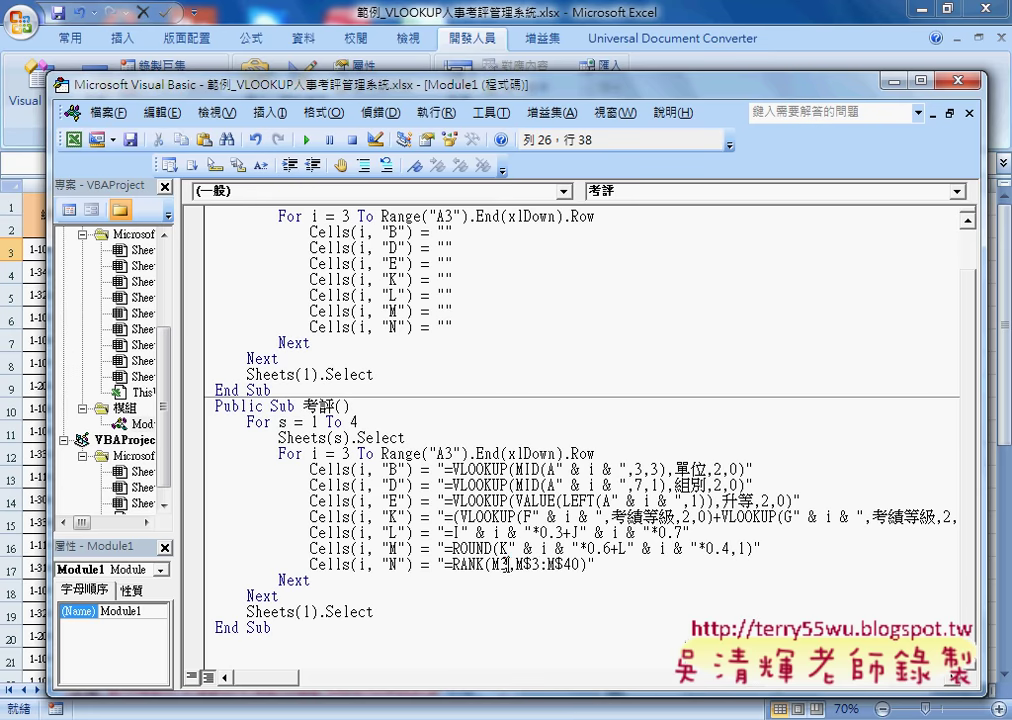
{"action": "key", "text": "ctrl+v"}
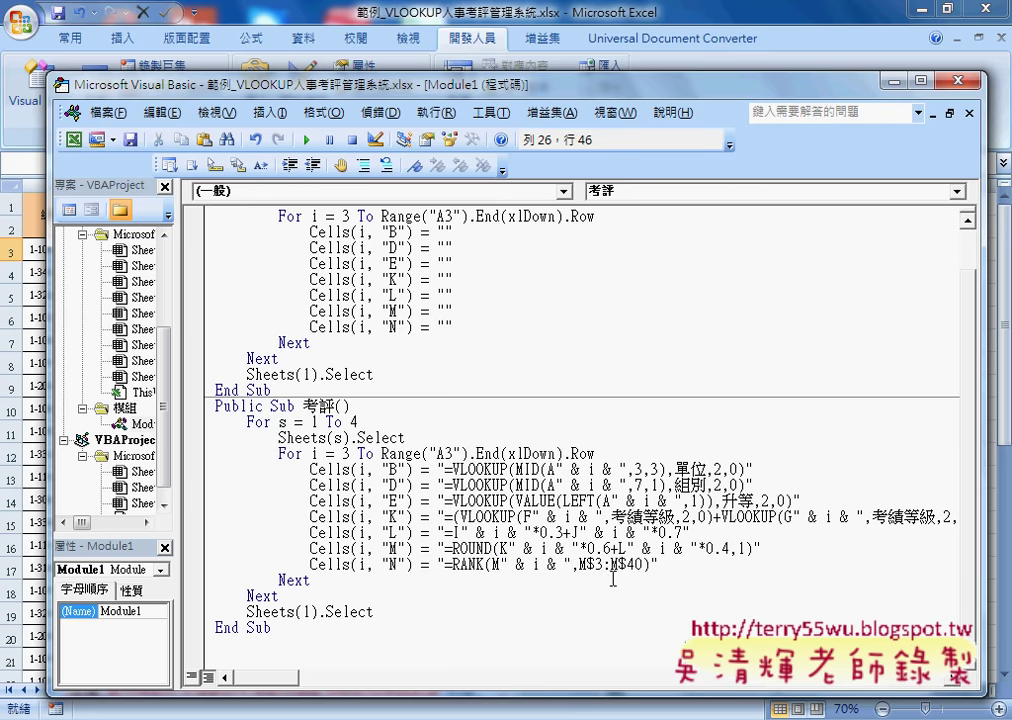
- Compare the fixed end row 40 in M$40 with the For loop's last-row expression
{"action": "left_click_drag", "start_coordinate": [578, 566], "coordinate": [602, 566]}
{"action": "left_click_drag", "start_coordinate": [627, 566], "coordinate": [644, 566]}
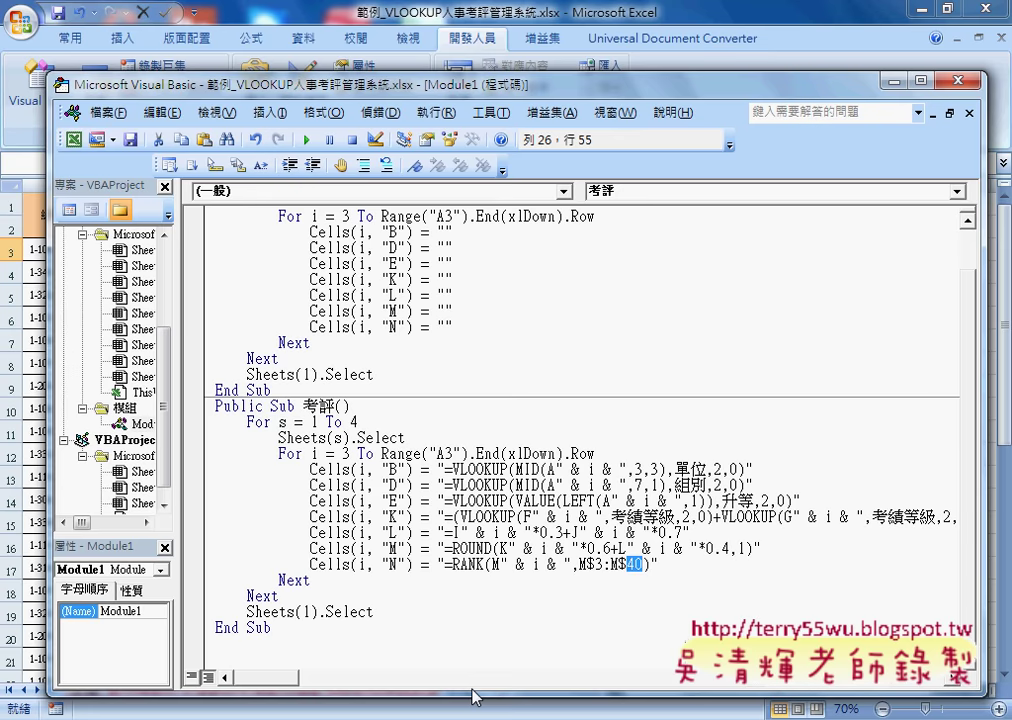
{"action": "left_click_drag", "start_coordinate": [381, 454], "coordinate": [597, 455]}
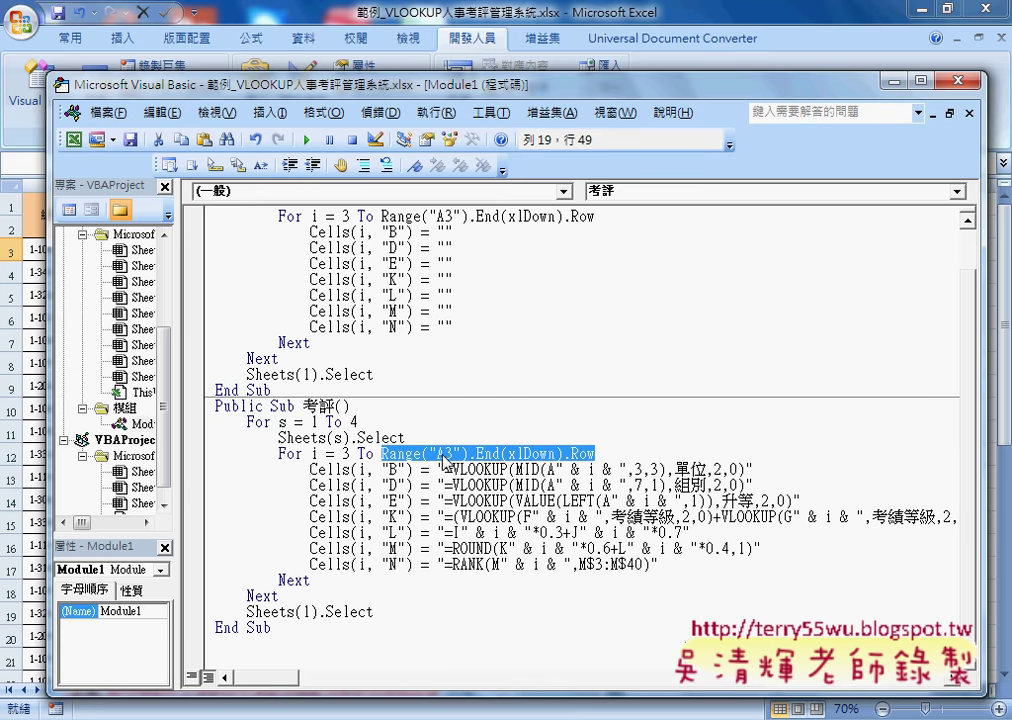
{"action": "double_click", "coordinate": [634, 564]}
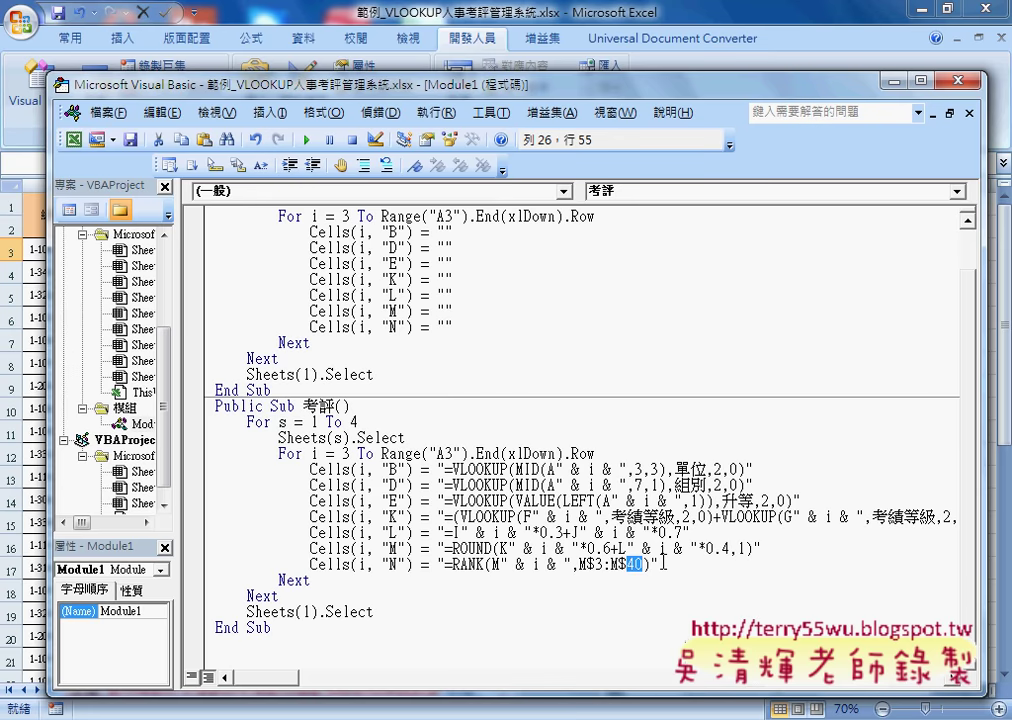
{"action": "left_click_drag", "start_coordinate": [381, 453], "coordinate": [594, 453]}
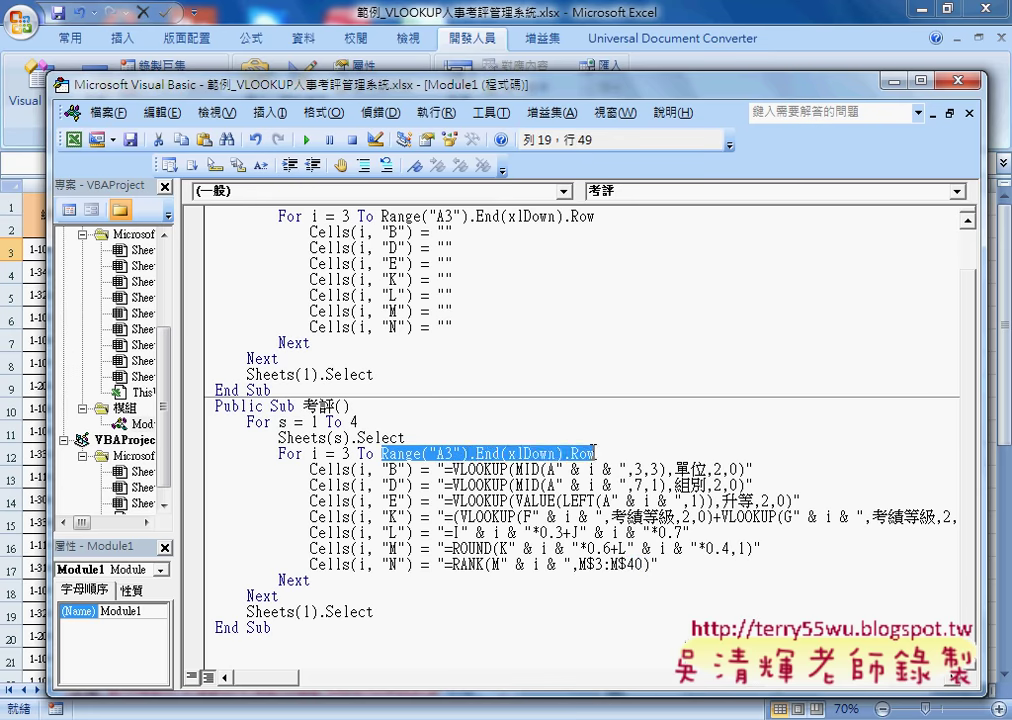
{"action": "double_click", "coordinate": [634, 565]}
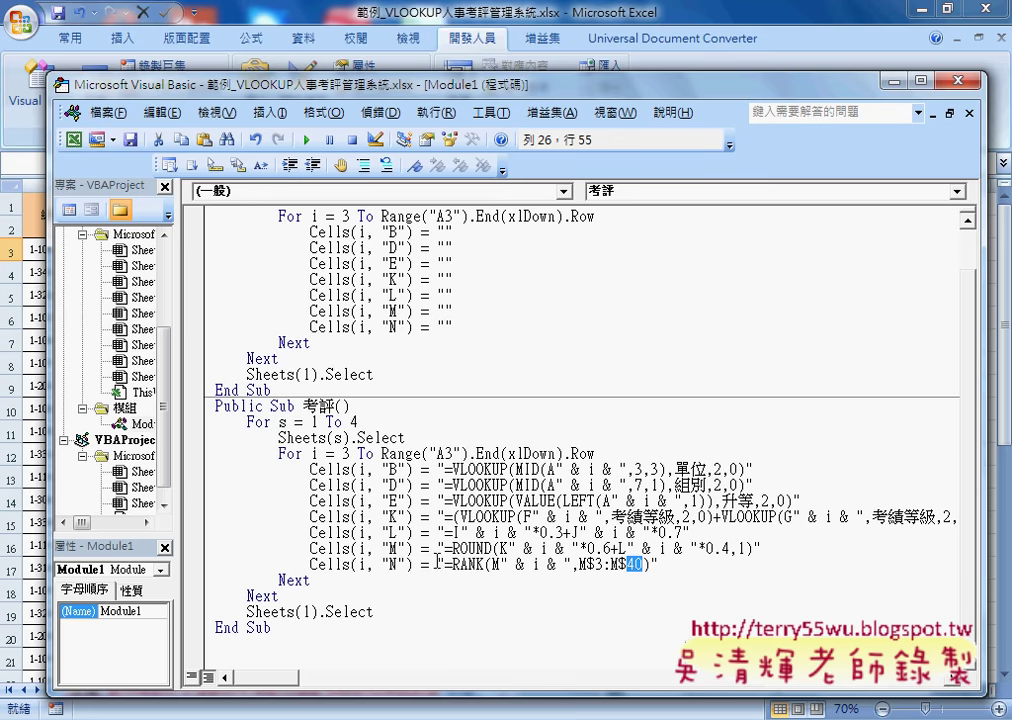
{"action": "left_click_drag", "start_coordinate": [445, 565], "coordinate": [649, 566]}
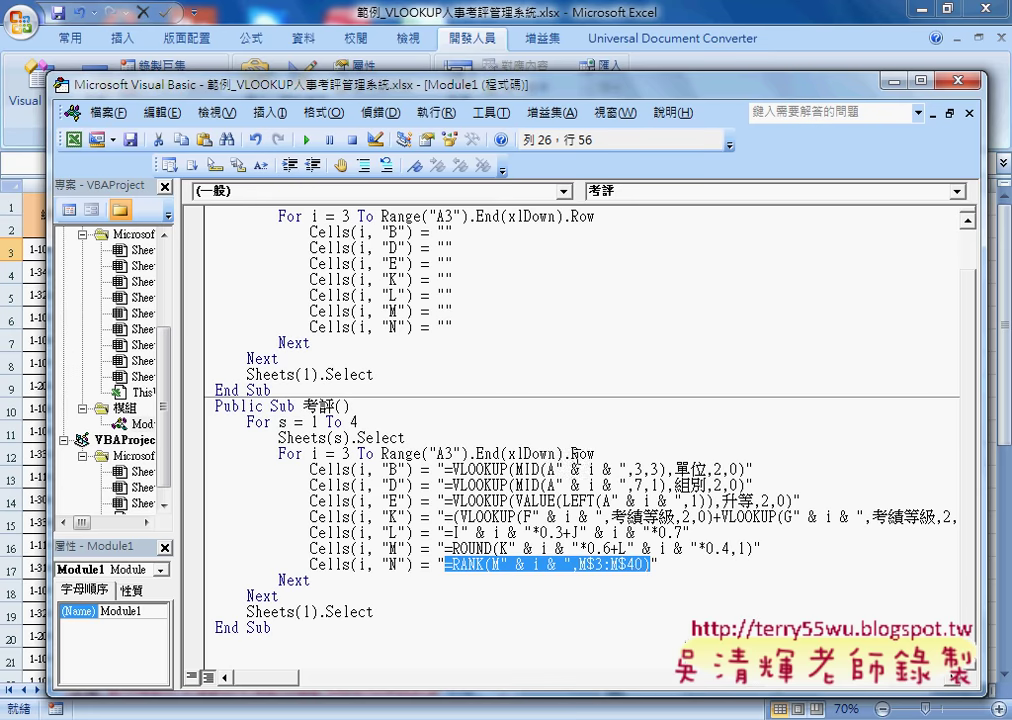
{"action": "left_click", "coordinate": [640, 566]}
- Replace the 40 in M$40 with an empty " & & " concatenation and dismiss the compile error
{"action": "double_click", "coordinate": [636, 565]}
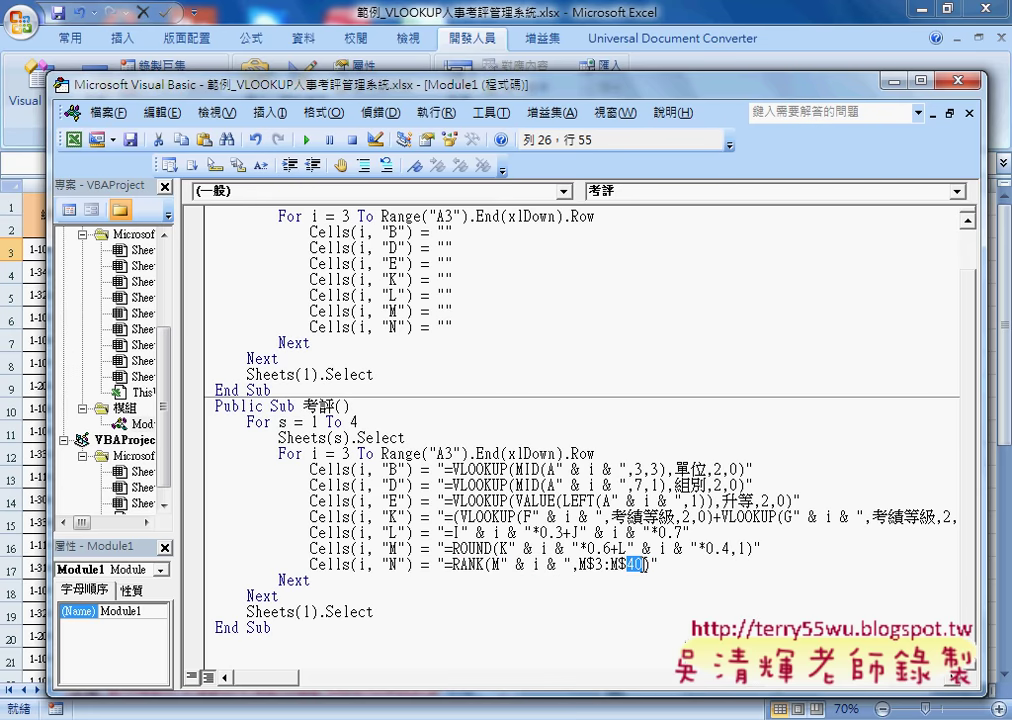
{"action": "type", "text": "\"\""}
{"action": "key", "text": "Left"}
{"action": "type", "text": "&"}
{"action": "type", "text": "&"}
{"action": "key", "text": "Left"}
{"action": "type", "text": "i"}
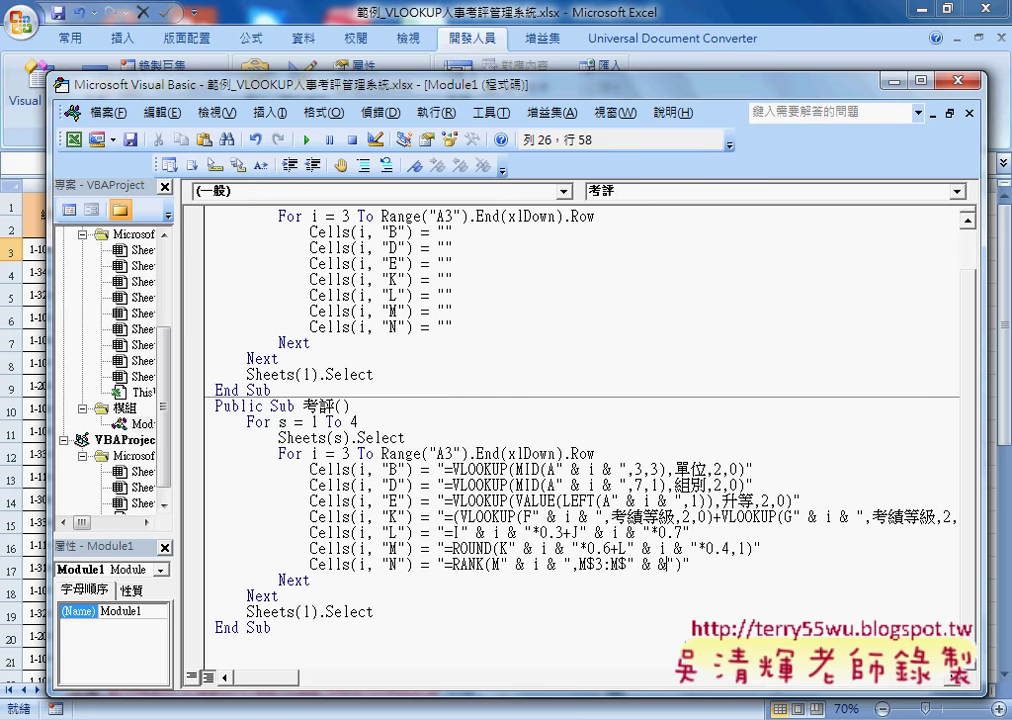
{"action": "key", "text": "Left"}
{"action": "key", "text": "Left"}
{"action": "key", "text": "Left"}
{"action": "left_click", "coordinate": [302, 358]}
{"action": "left_click", "coordinate": [446, 450]}
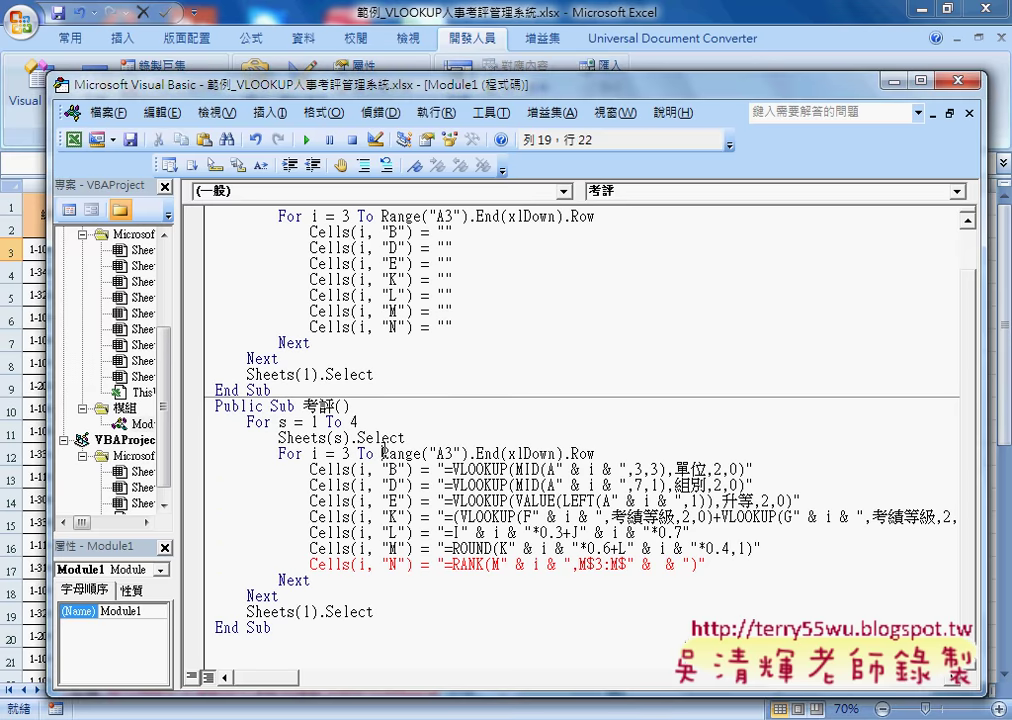
- Copy Range("A3").End(xlDown).Row from the For line into the RANK range end
{"action": "left_click_drag", "start_coordinate": [381, 453], "coordinate": [597, 453]}
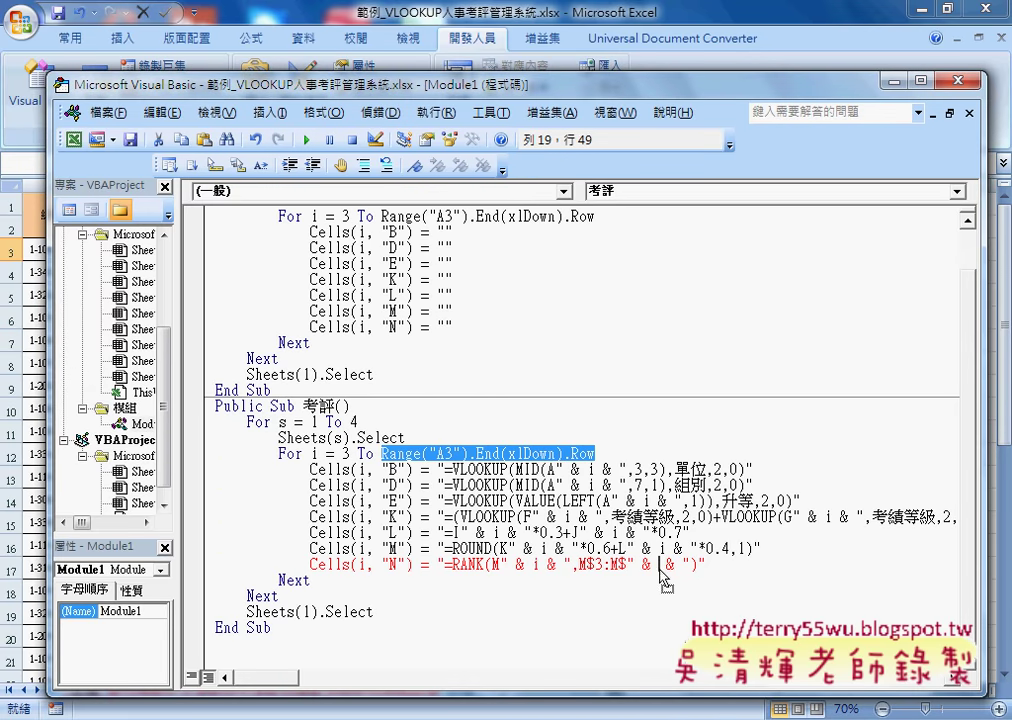
{"action": "left_click_drag", "start_coordinate": [660, 578], "coordinate": [660, 578]}
{"action": "left_click", "coordinate": [679, 607]}
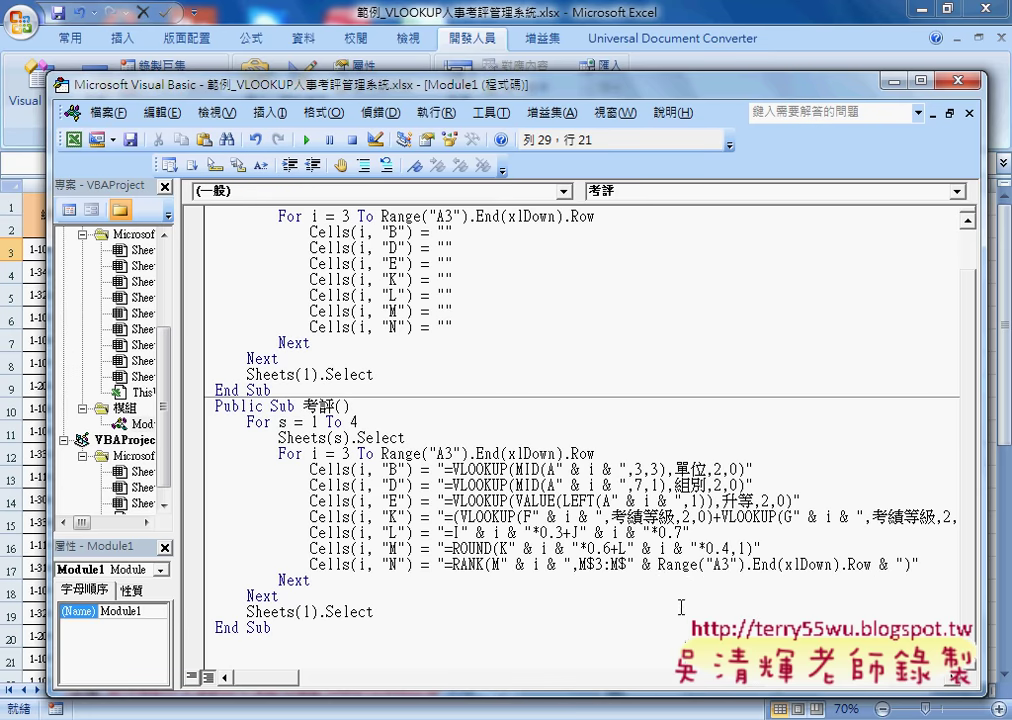
{"action": "left_click_drag", "start_coordinate": [657, 564], "coordinate": [871, 568]}
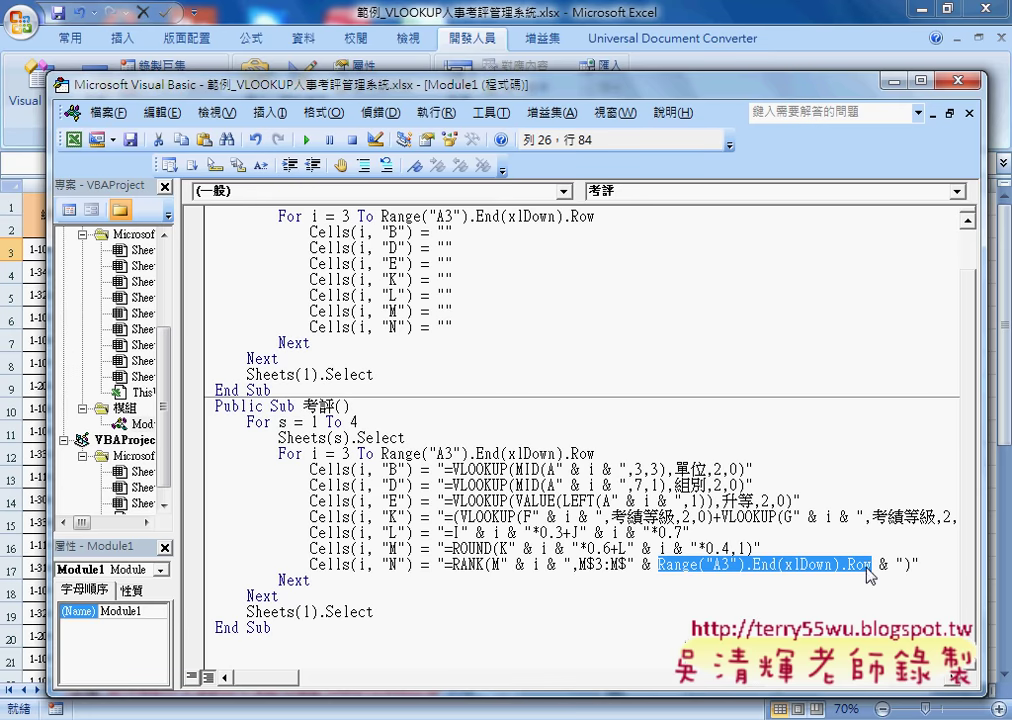
{"action": "left_click", "coordinate": [787, 543]}
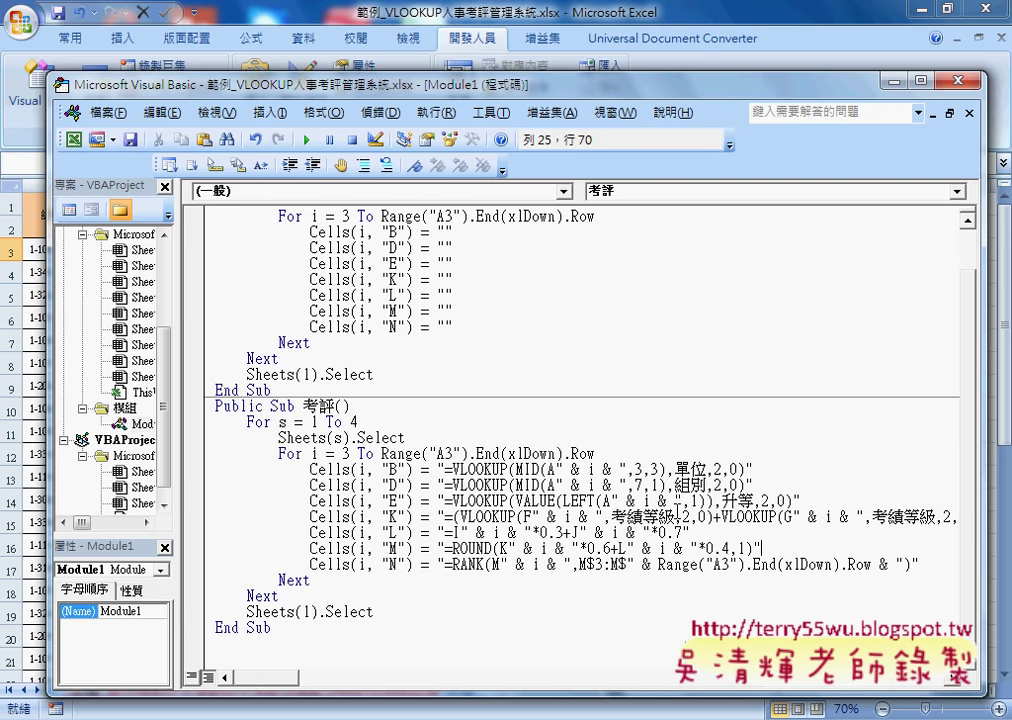
- Add a line r = Range("A3").End(xlDown).Row after the ROUND line
{"action": "key", "text": "Return"}
{"action": "type", "text": "r"}
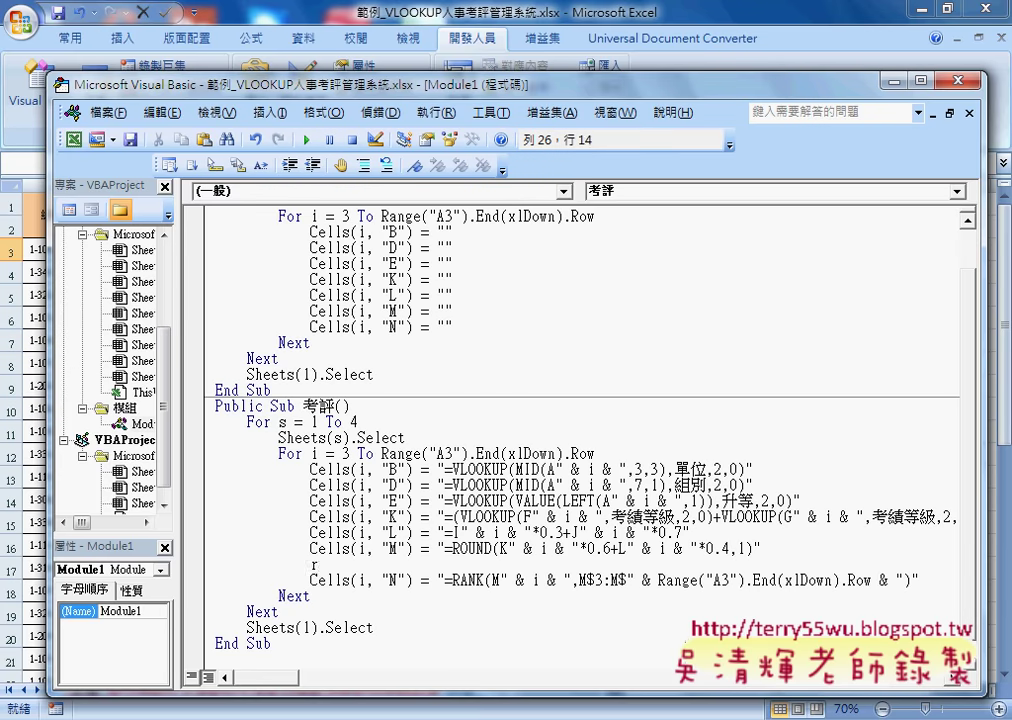
{"action": "type", "text": "="}
{"action": "left_click", "coordinate": [300, 356]}
{"action": "left_click", "coordinate": [477, 447]}
{"action": "left_click_drag", "start_coordinate": [381, 453], "coordinate": [595, 453]}
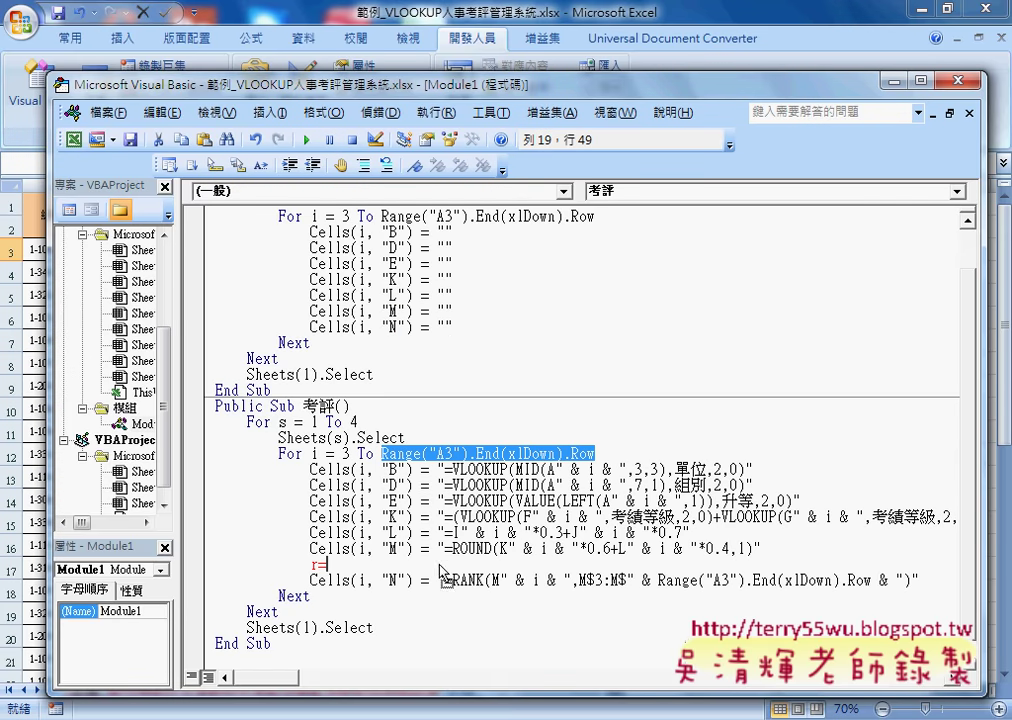
{"action": "left_click_drag", "start_coordinate": [447, 566], "coordinate": [330, 565]}
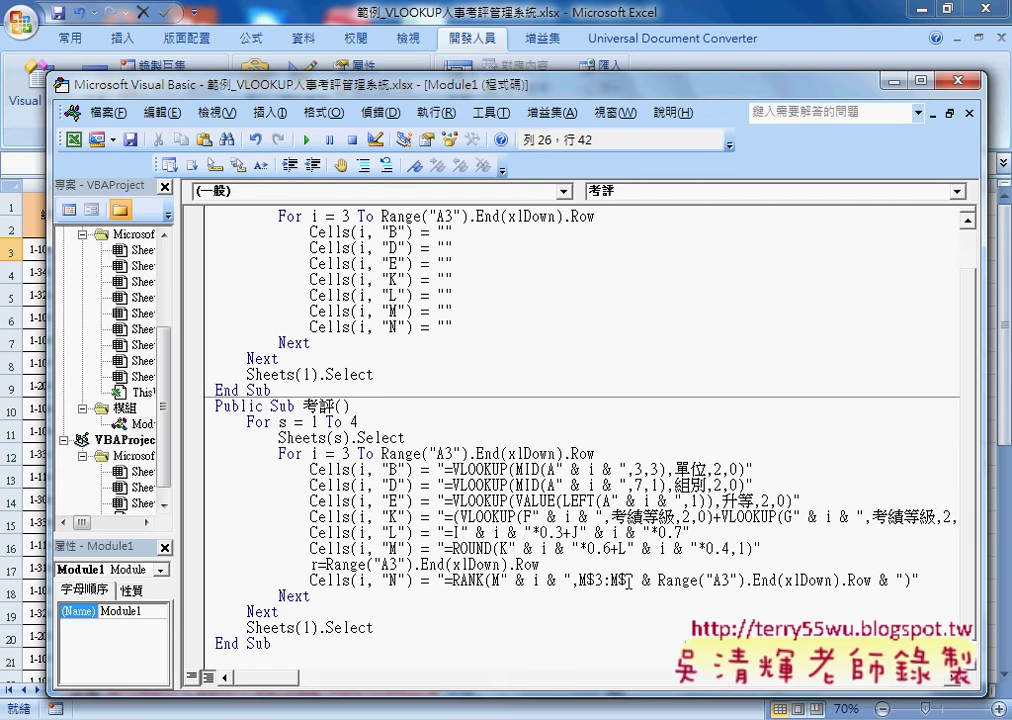
- Make the RANK range end with " & r & " and set a breakpoint on the r line
{"action": "left_click_drag", "start_coordinate": [627, 580], "coordinate": [903, 580]}
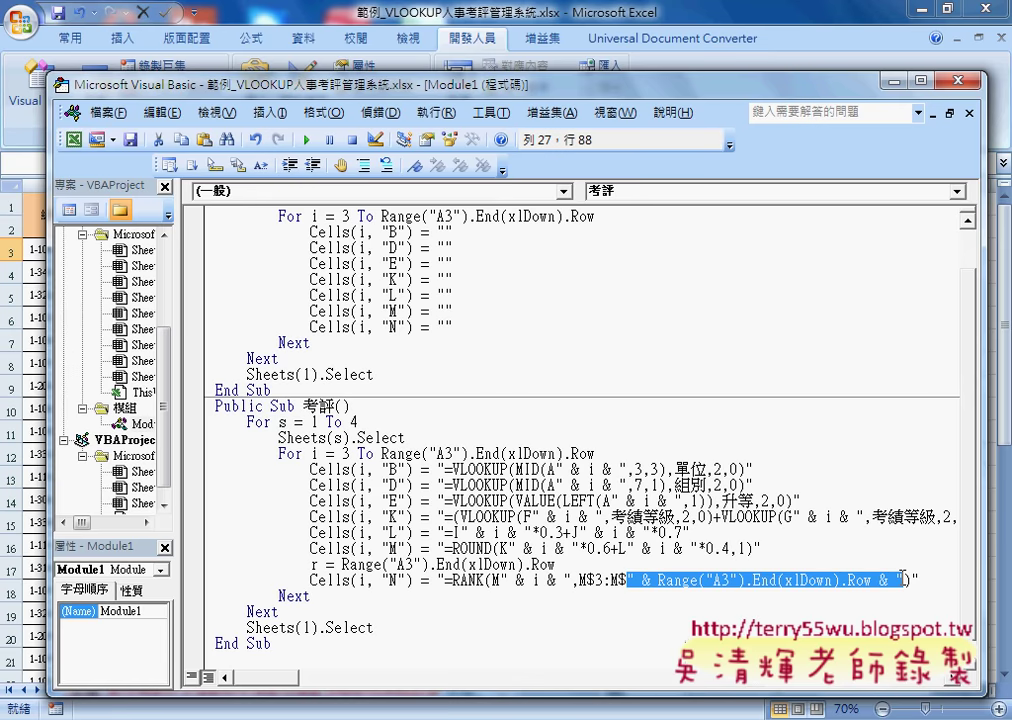
{"action": "type", "text": "400"}
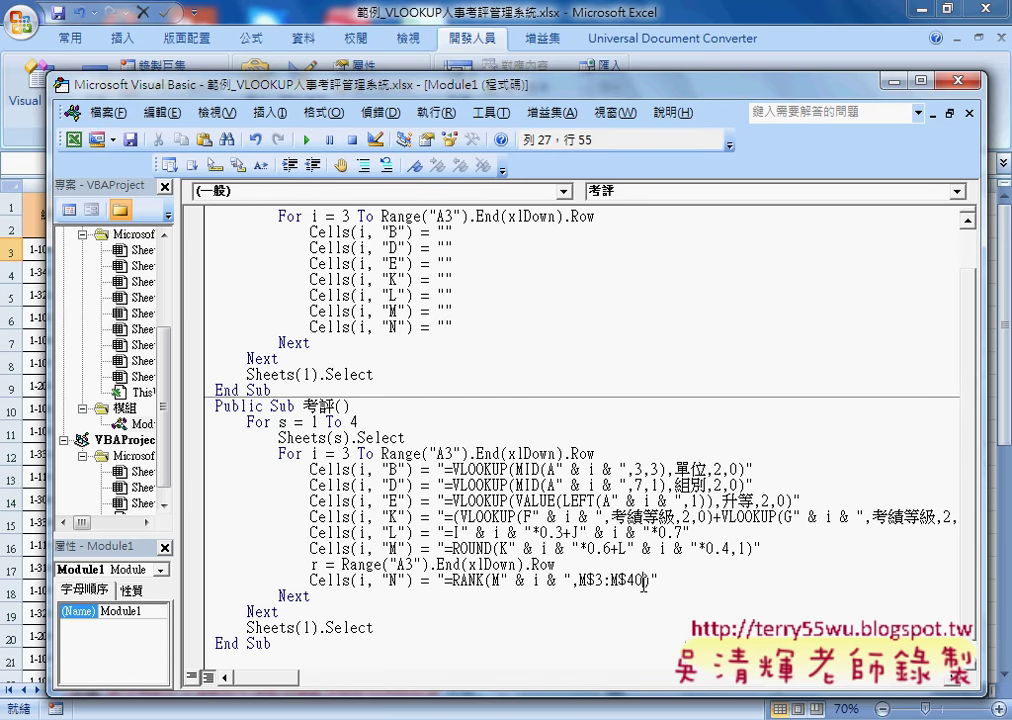
{"action": "left_click_drag", "start_coordinate": [643, 580], "coordinate": [628, 580]}
{"action": "type", "text": "\""}
{"action": "type", "text": "&"}
{"action": "type", "text": "r&\")\""}
{"action": "key", "text": "Left"}
{"action": "key", "text": "Left"}
{"action": "key", "text": "Right"}
{"action": "key", "text": "Right"}
{"action": "left_click", "coordinate": [311, 595]}
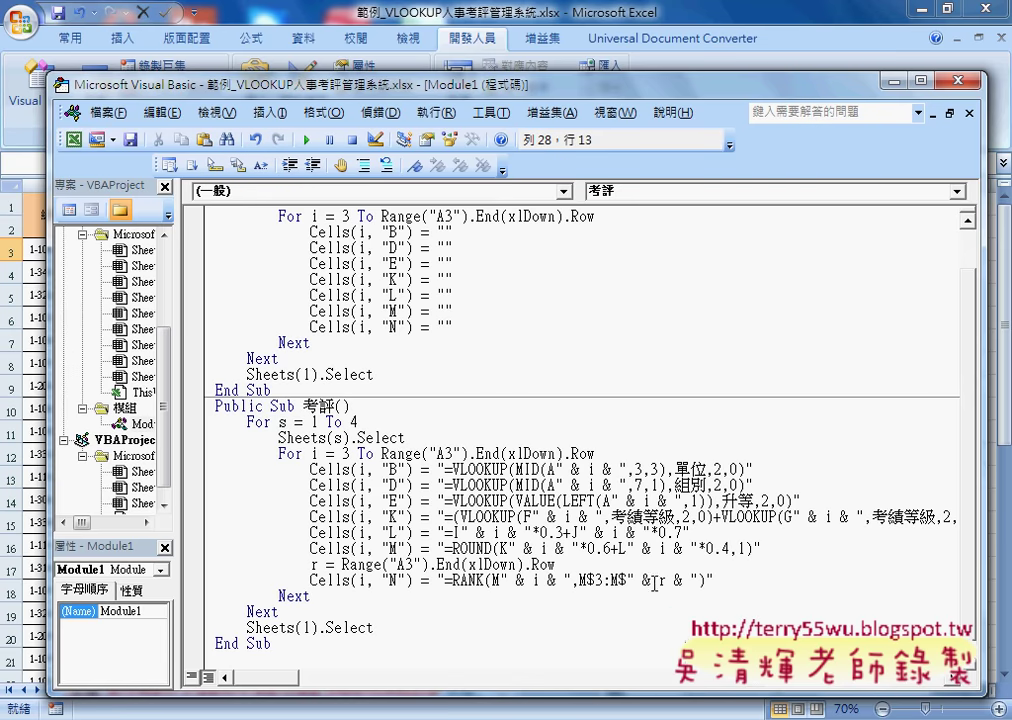
{"action": "double_click", "coordinate": [661, 580]}
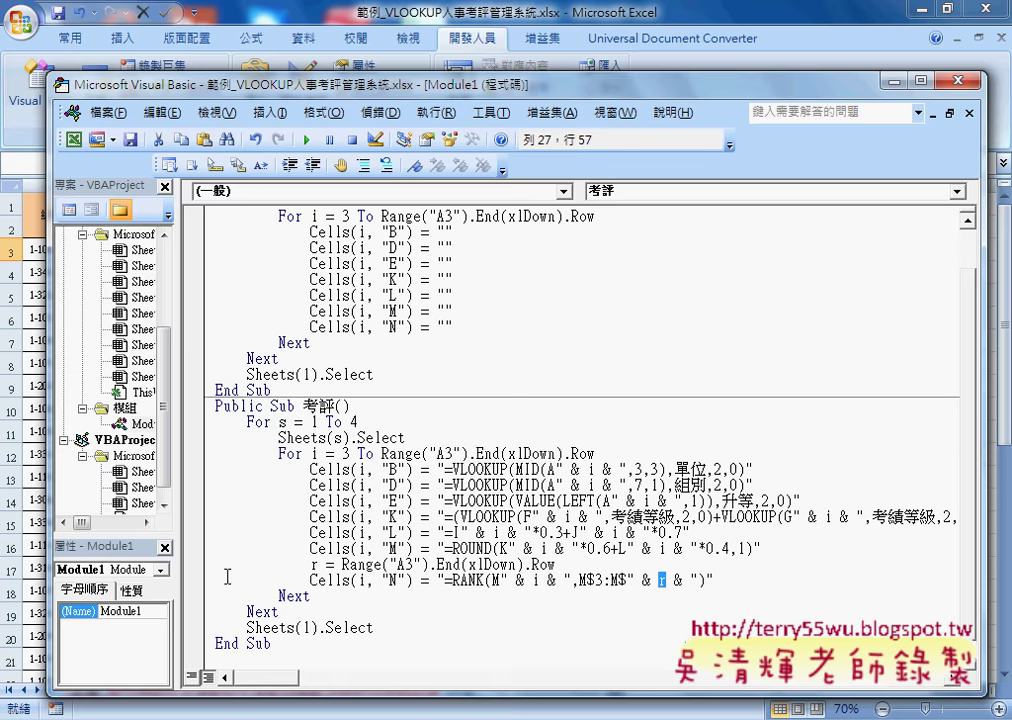
{"action": "left_click", "coordinate": [193, 564]}
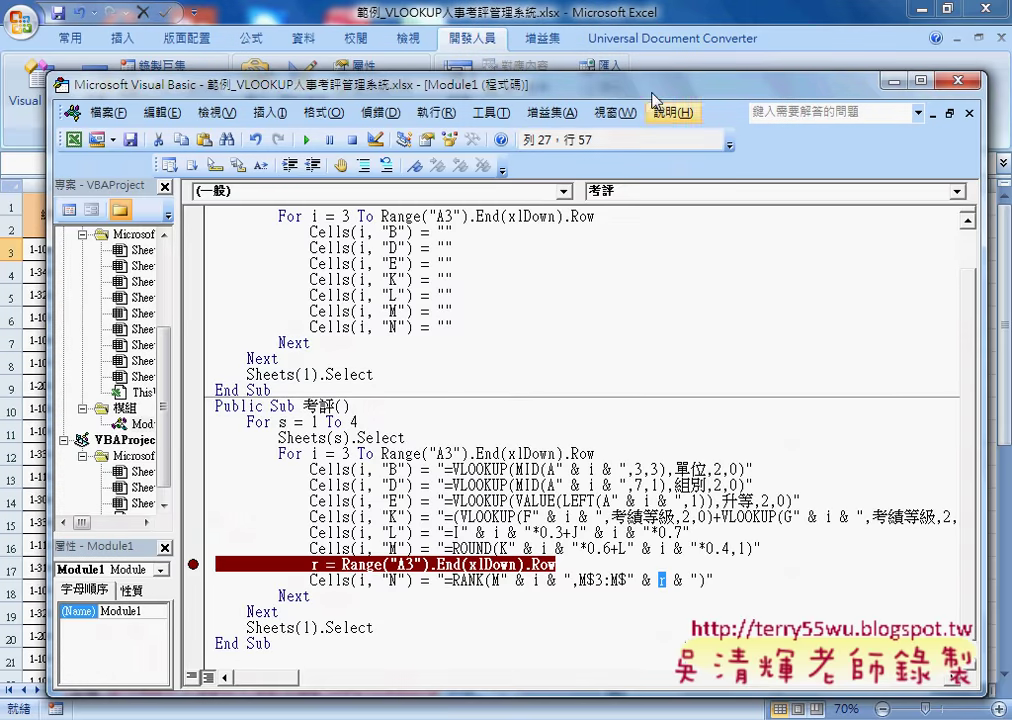
- Run the 考評 macro, step past the RANK line with F8, and check the rank in N3
{"action": "left_click", "coordinate": [697, 9]}
{"action": "left_click", "coordinate": [770, 218]}
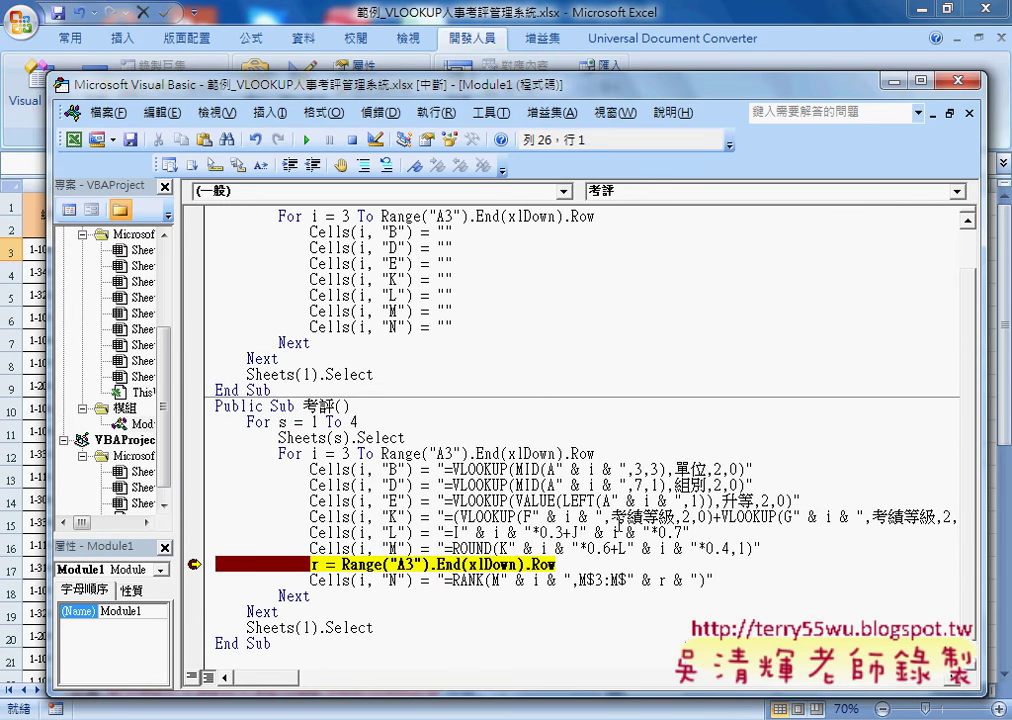
{"action": "key", "text": "F8"}
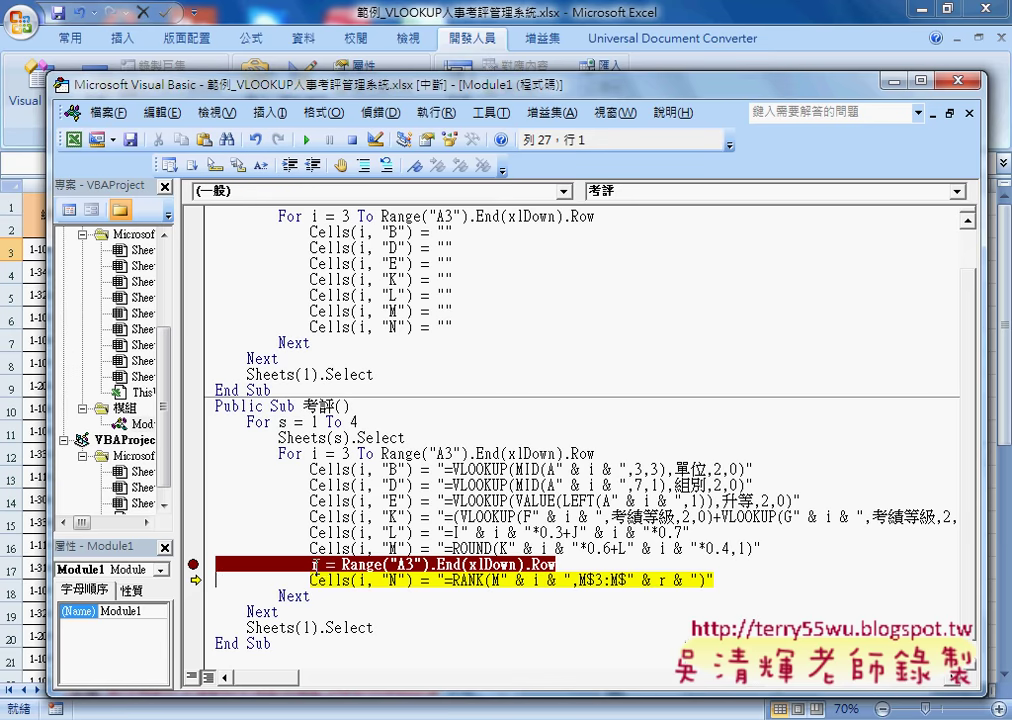
{"action": "mouse_move", "coordinate": [315, 565]}
{"action": "key", "text": "F8"}
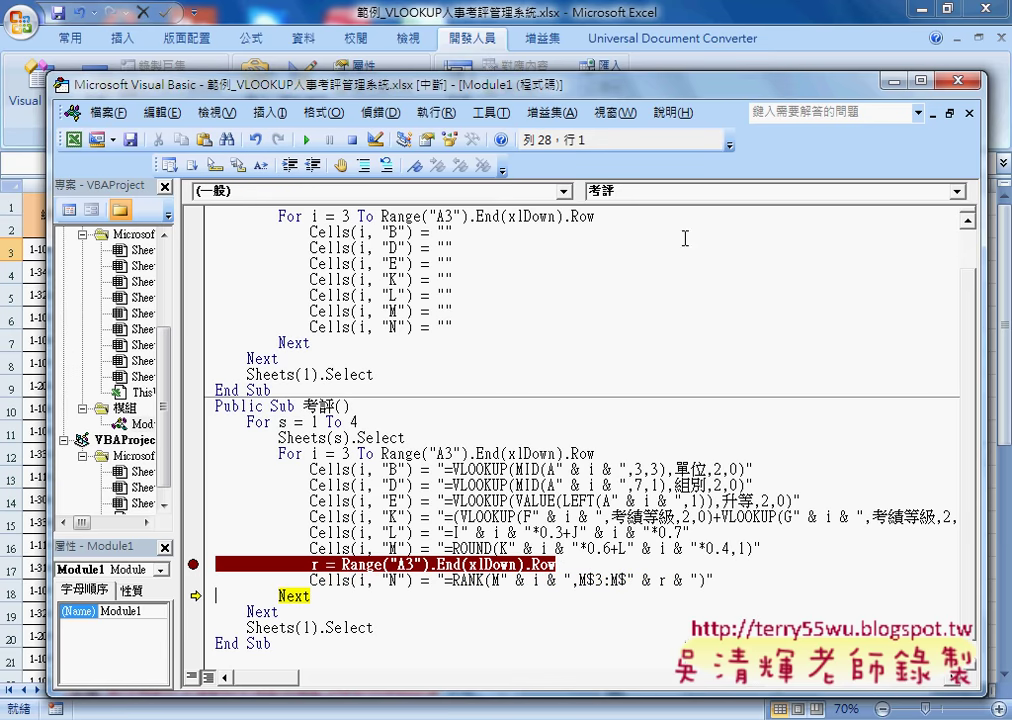
{"action": "left_click", "coordinate": [677, 9]}
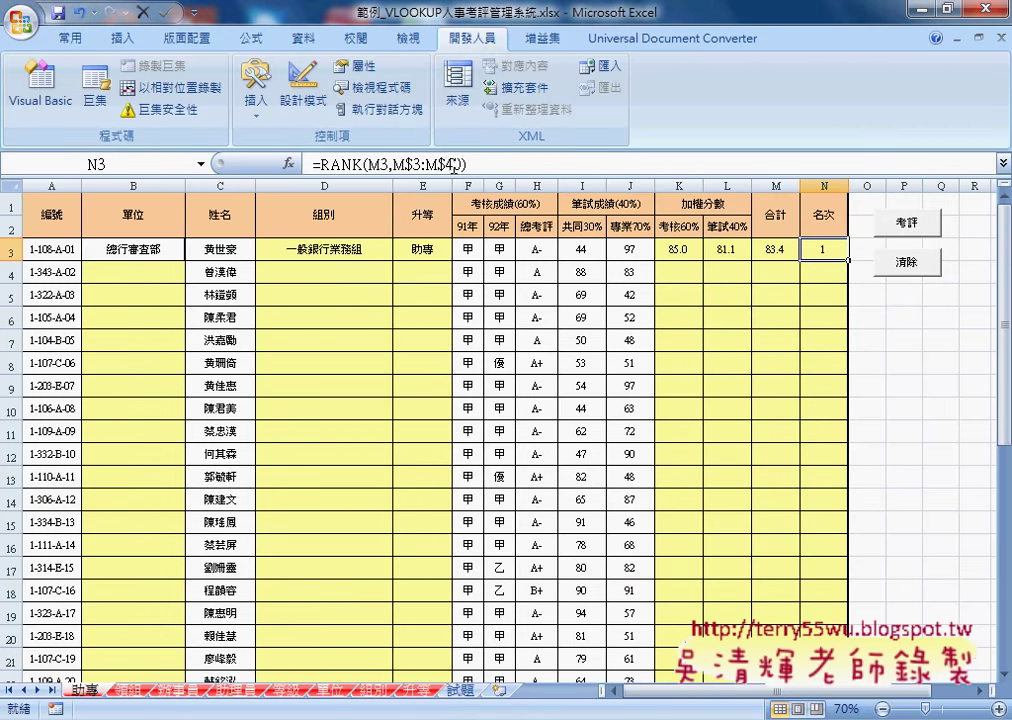
- Clear the breakpoint on the r assignment line and continue the macro to completion
{"action": "mouse_move", "coordinate": [457, 716]}
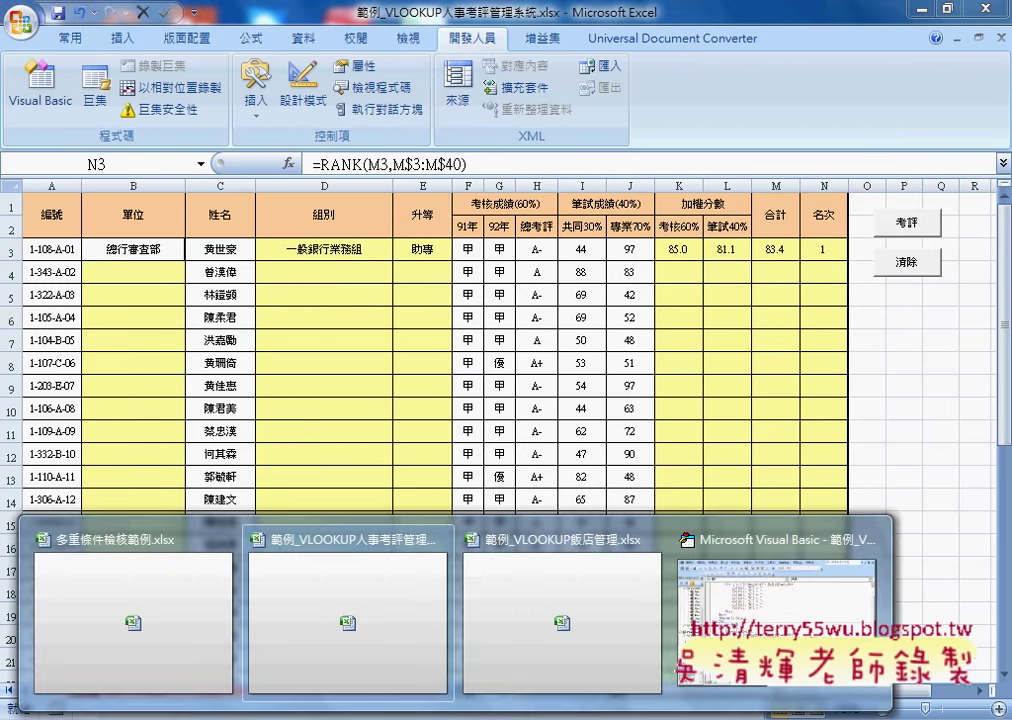
{"action": "left_click", "coordinate": [785, 610]}
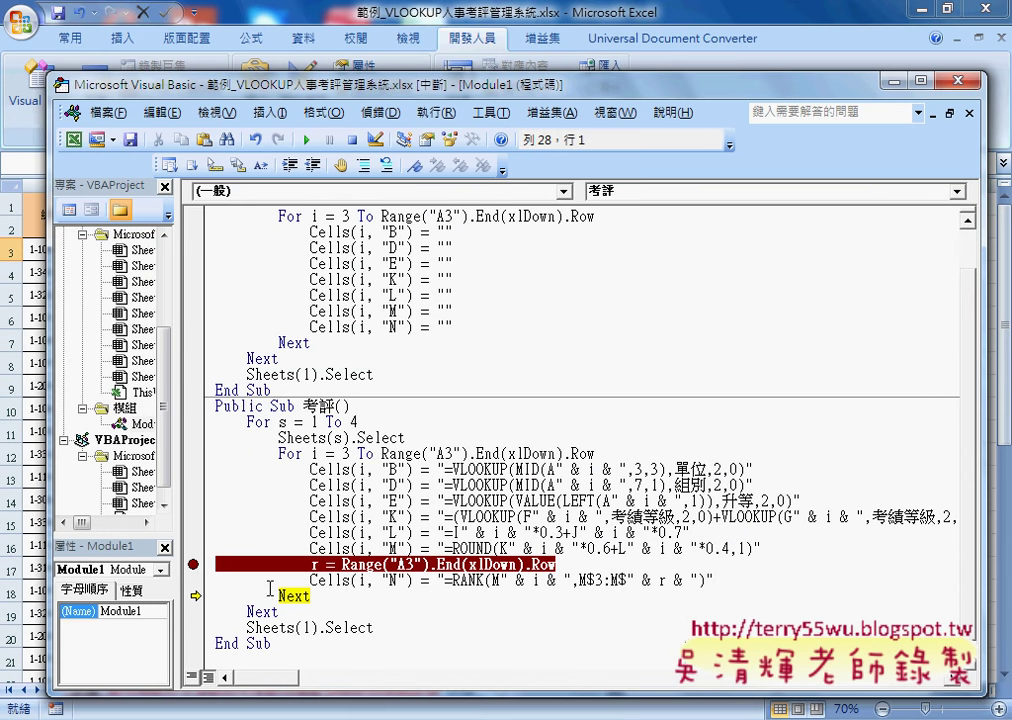
{"action": "left_click", "coordinate": [193, 564]}
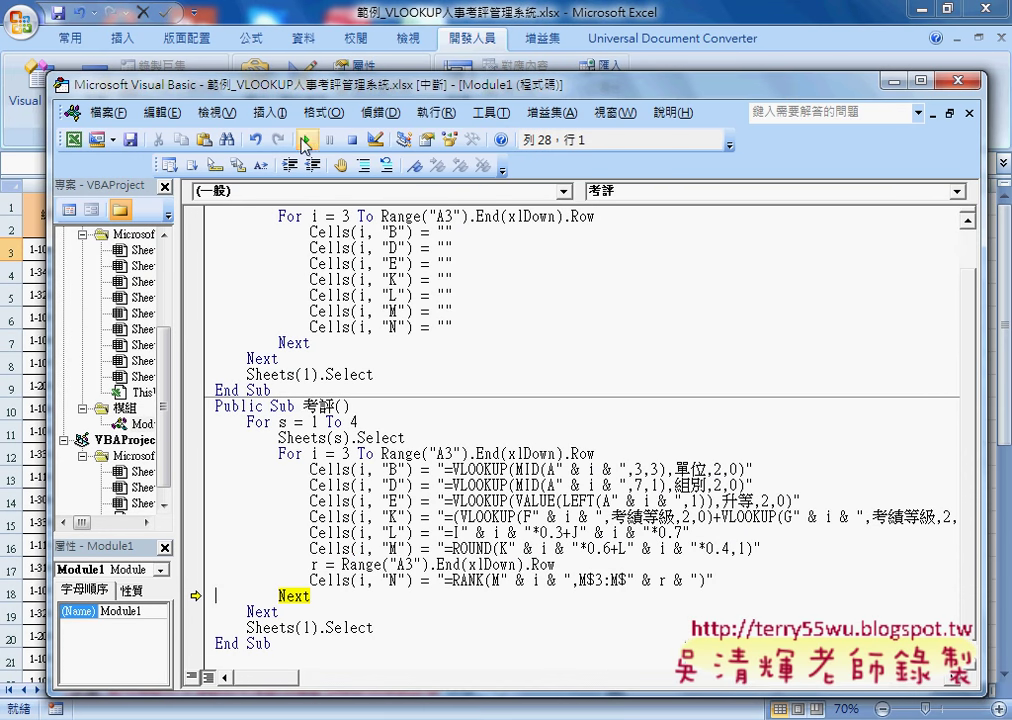
{"action": "left_click", "coordinate": [301, 139]}
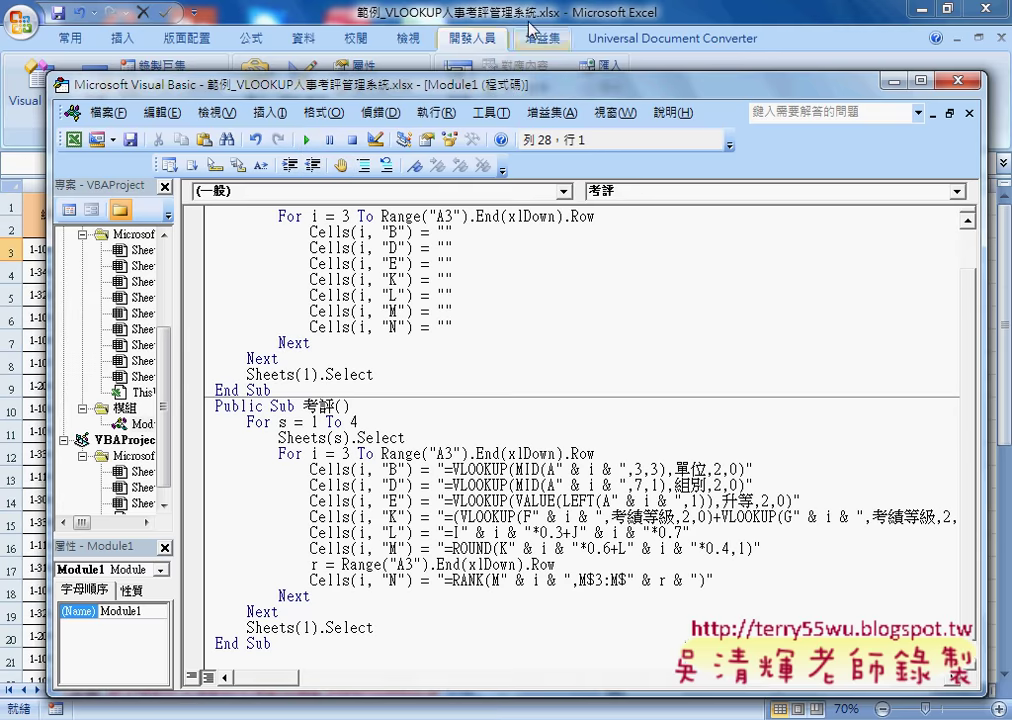
{"action": "left_click", "coordinate": [432, 10]}
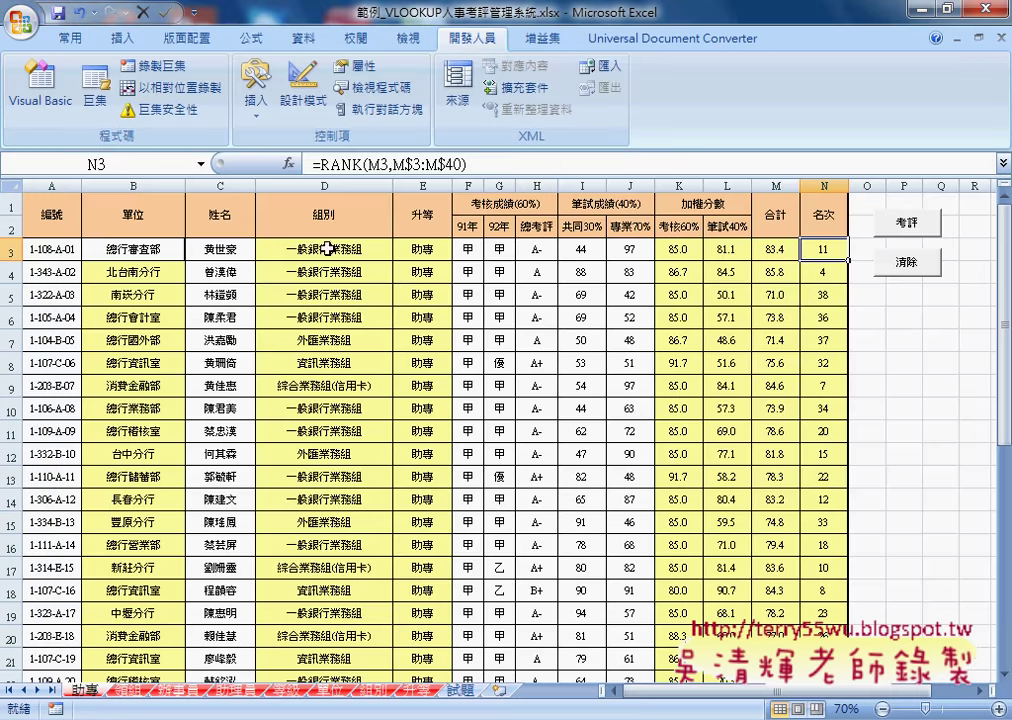
{"action": "left_click", "coordinate": [126, 690]}
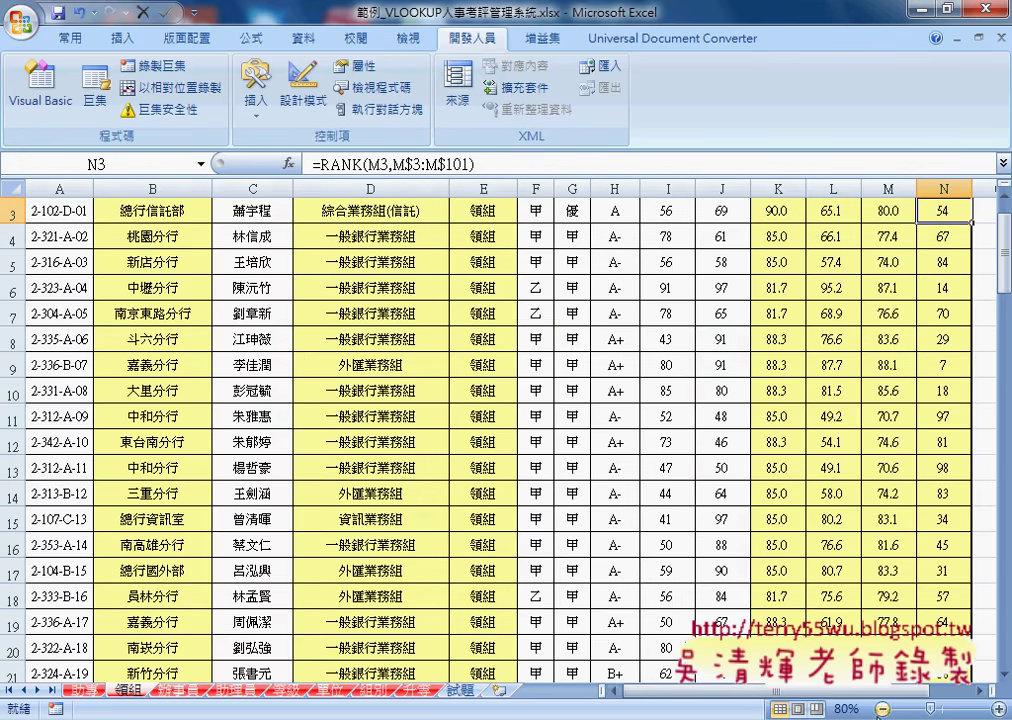
{"action": "left_click", "coordinate": [882, 708]}
{"action": "scroll", "coordinate": [836, 506], "scroll_direction": "up", "scroll_amount": 1}
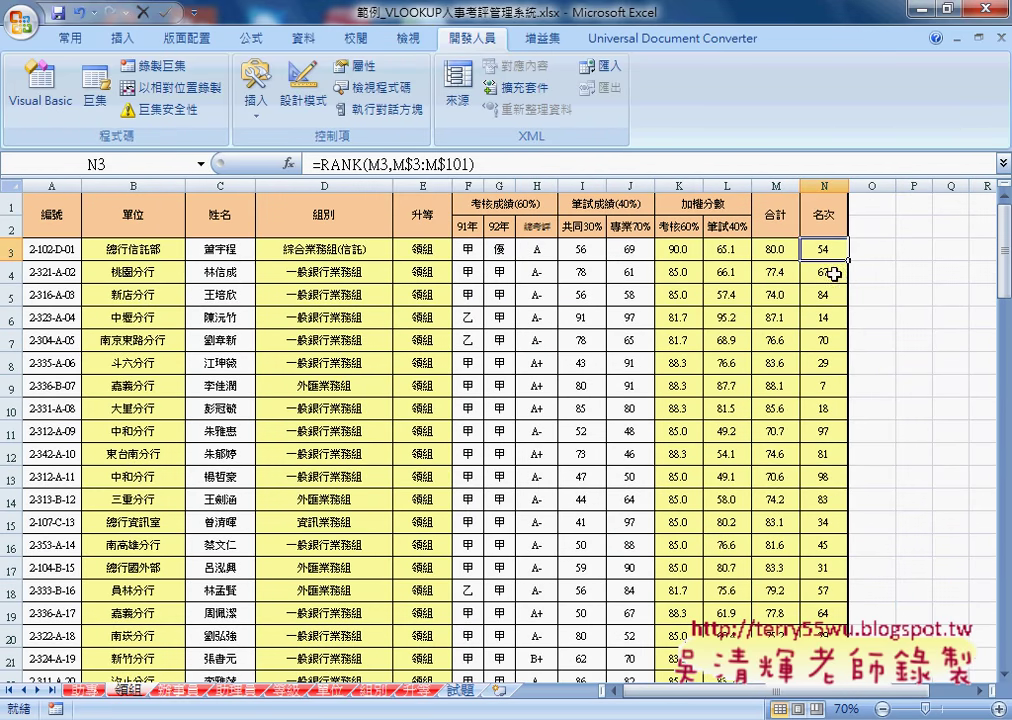
{"action": "double_click", "coordinate": [465, 164]}
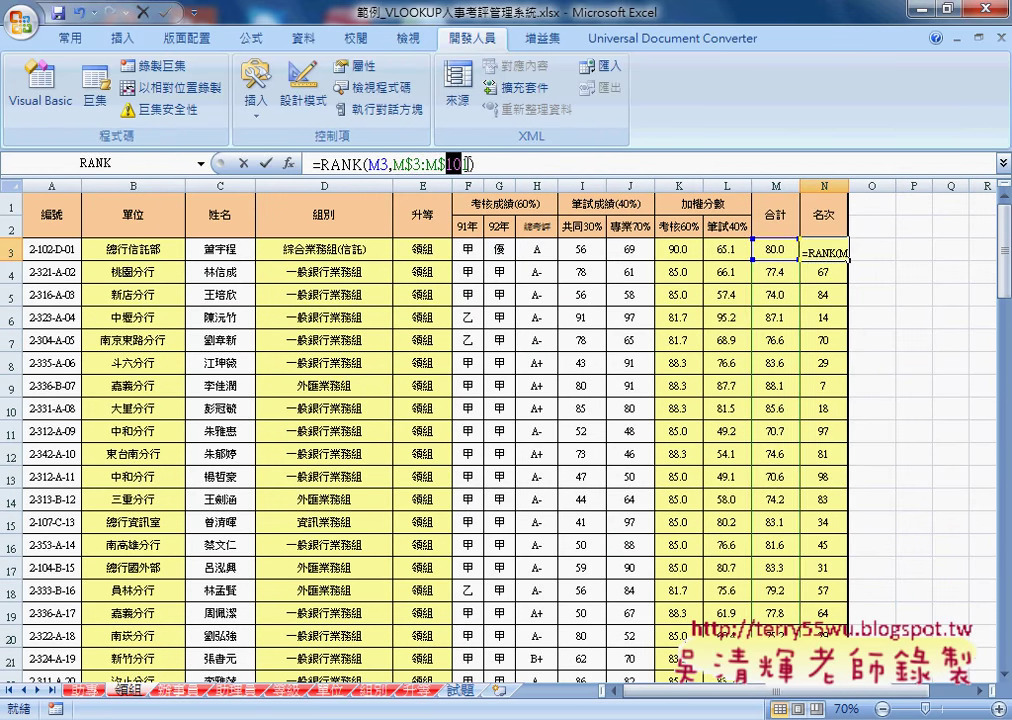
{"action": "left_click", "coordinate": [265, 162]}
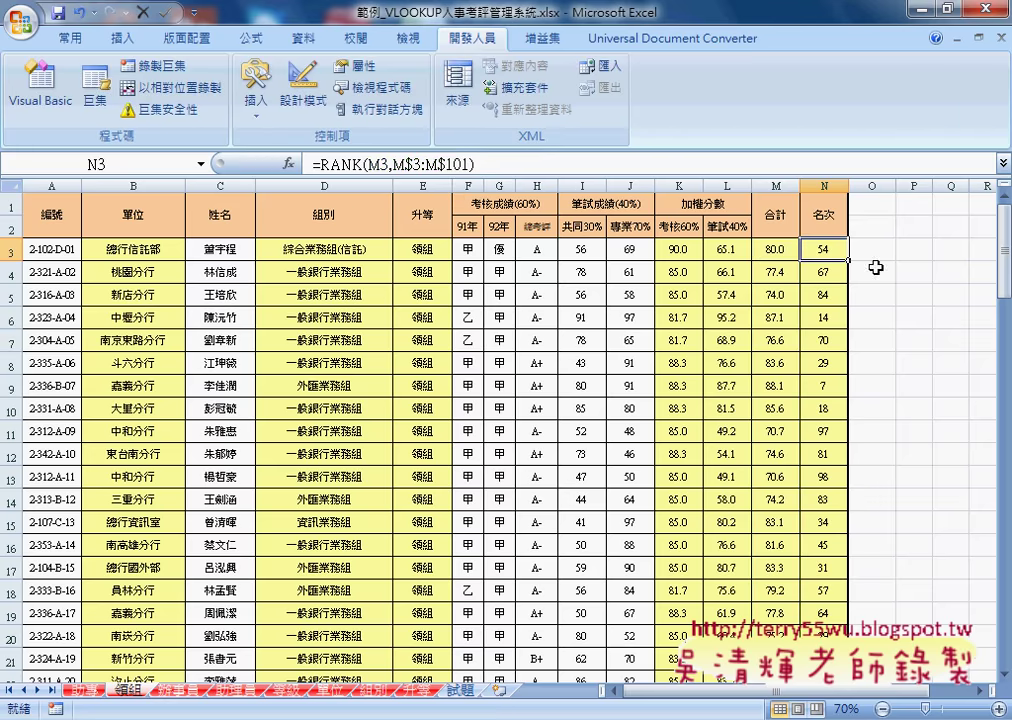
{"action": "left_click", "coordinate": [829, 271]}
{"action": "left_click", "coordinate": [829, 296]}
{"action": "left_click", "coordinate": [831, 320]}
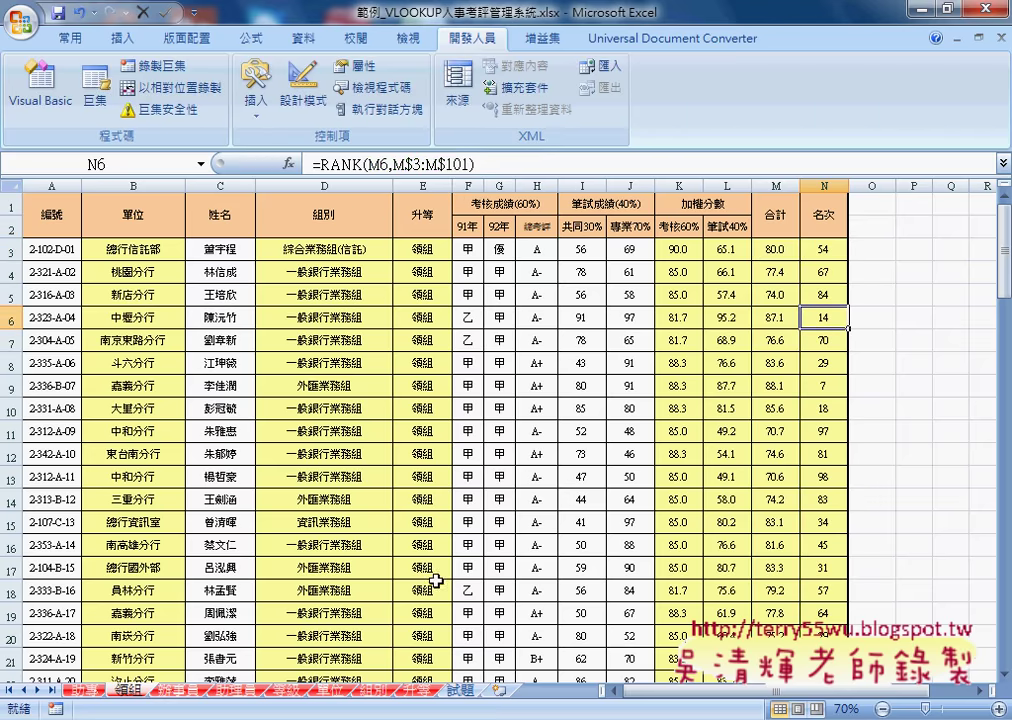
{"action": "left_click", "coordinate": [178, 690]}
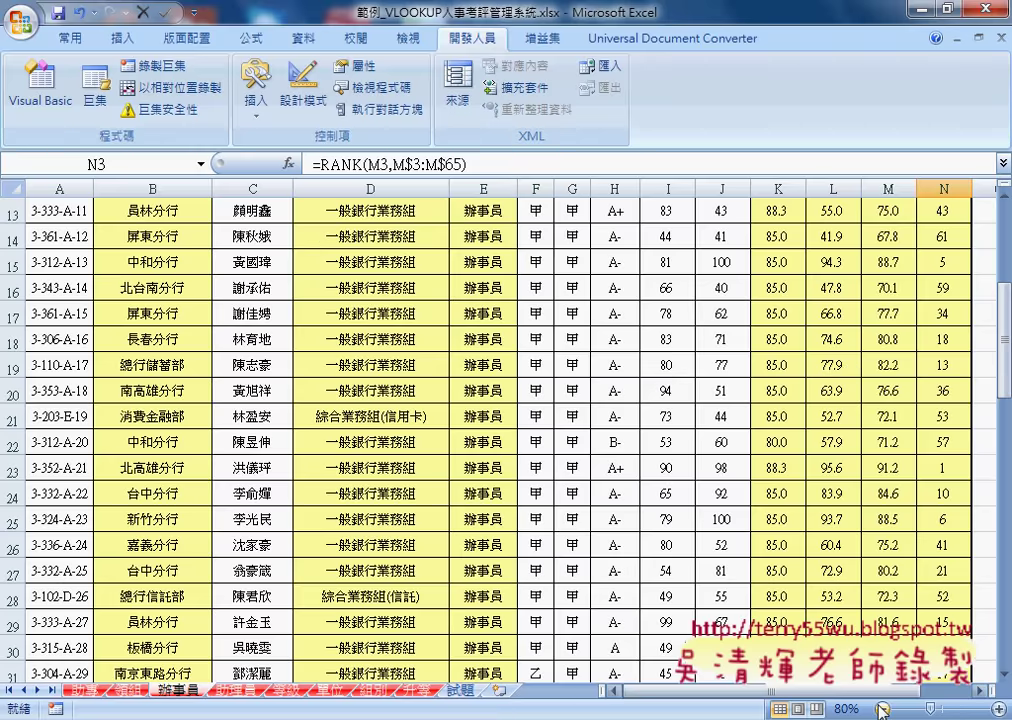
{"action": "scroll", "coordinate": [826, 318], "scroll_direction": "up", "scroll_amount": 4}
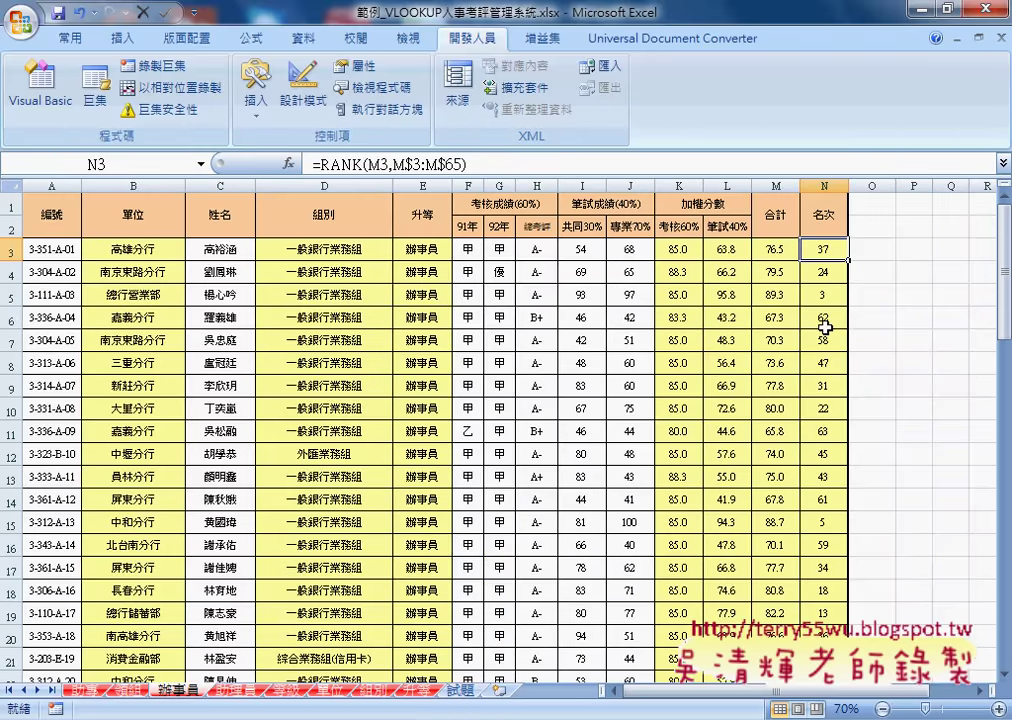
{"action": "double_click", "coordinate": [456, 163]}
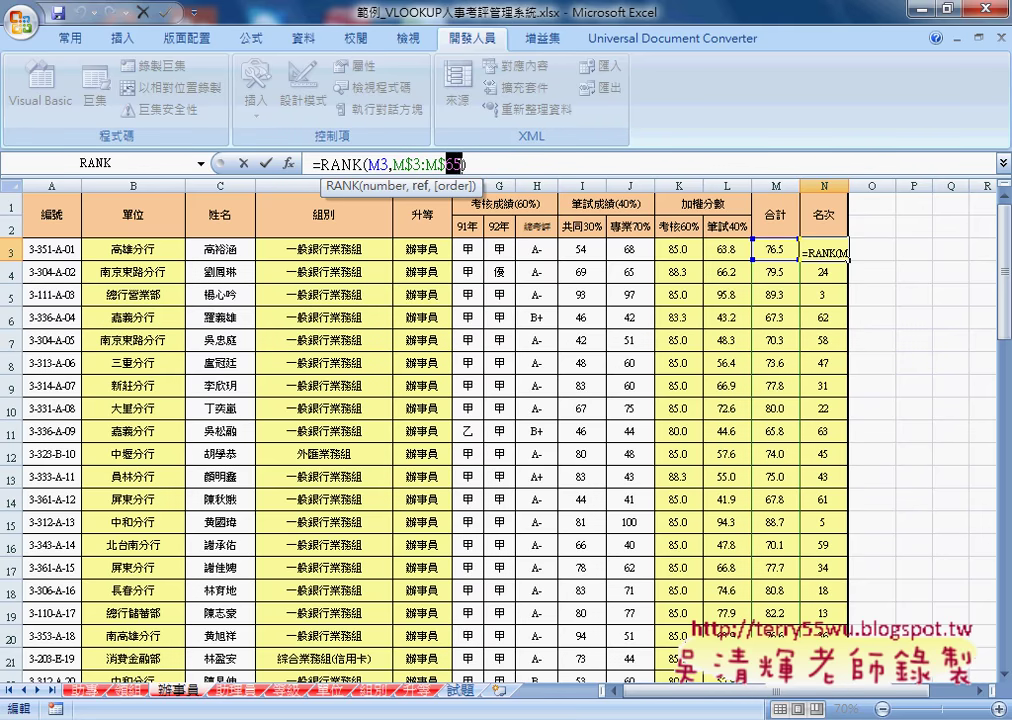
{"action": "left_click", "coordinate": [265, 163]}
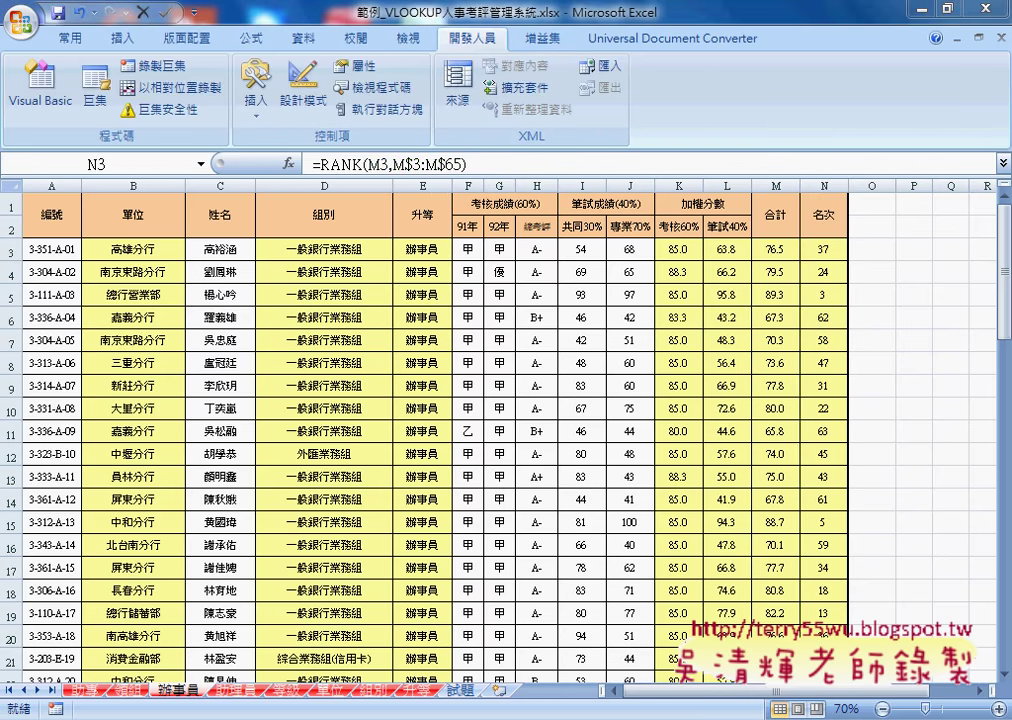
{"action": "left_click", "coordinate": [840, 612]}
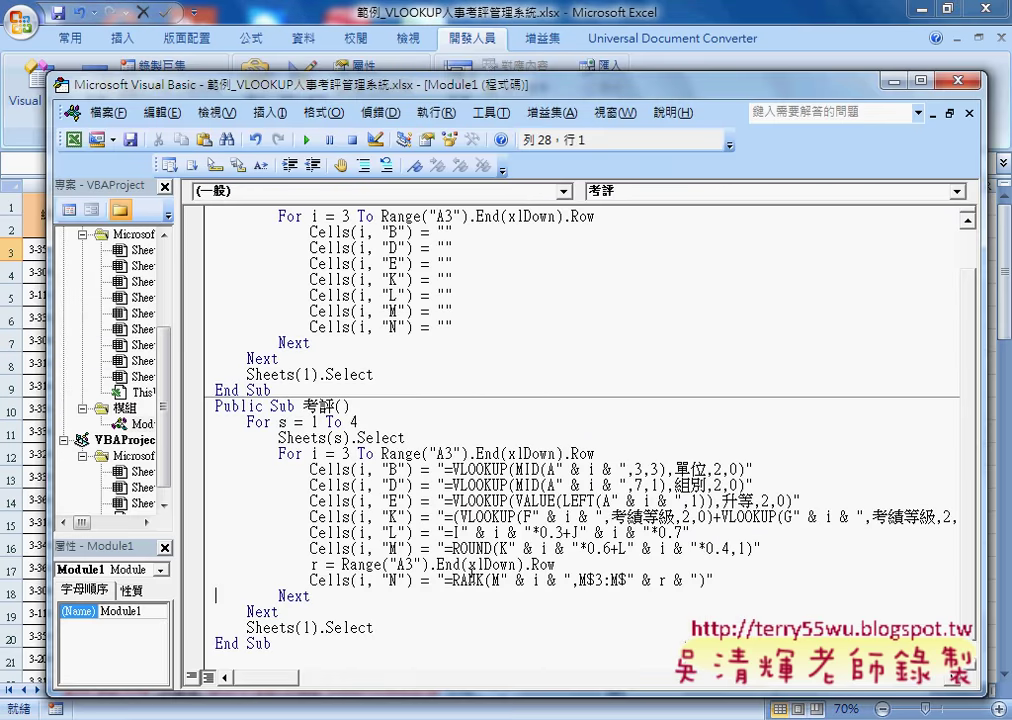
- Highlight r in the RANK line and its Range("A3").End(xlDown).Row assignment to explain them
{"action": "left_click_drag", "start_coordinate": [310, 580], "coordinate": [716, 580]}
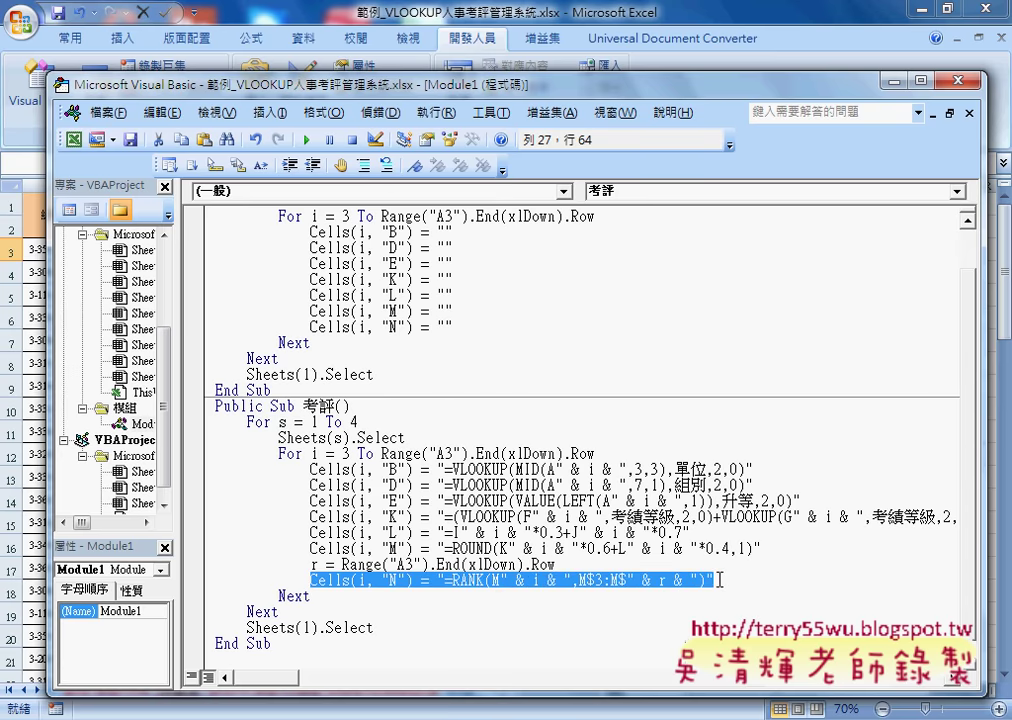
{"action": "left_click", "coordinate": [527, 580]}
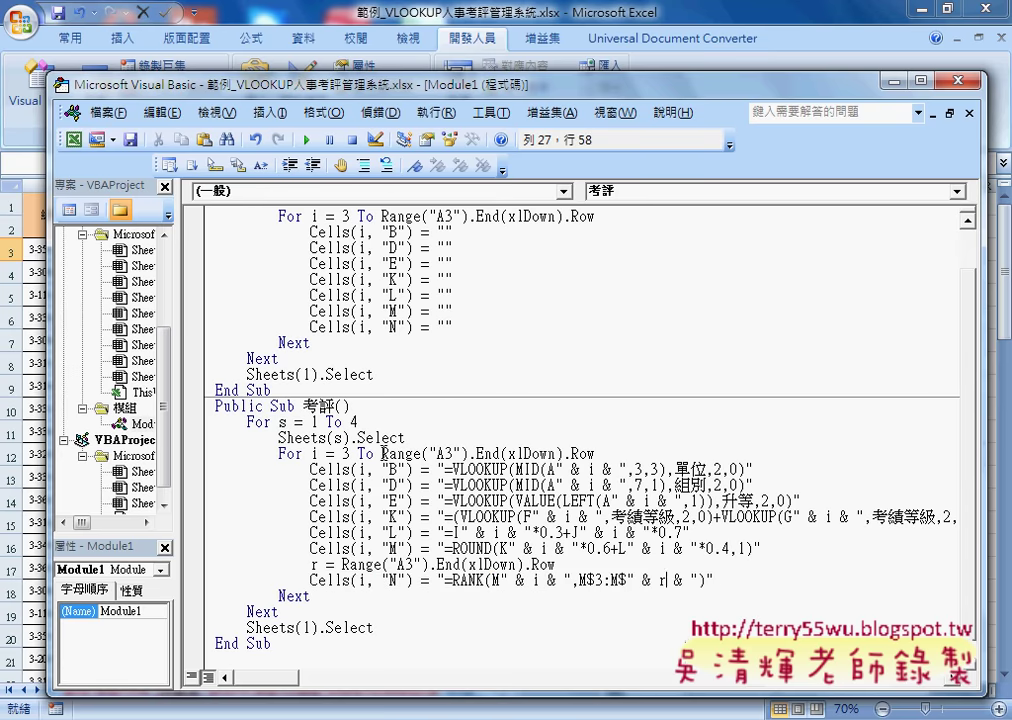
{"action": "left_click_drag", "start_coordinate": [383, 453], "coordinate": [564, 453]}
{"action": "double_click", "coordinate": [660, 580]}
{"action": "left_click_drag", "start_coordinate": [556, 565], "coordinate": [325, 565]}
{"action": "double_click", "coordinate": [316, 565]}
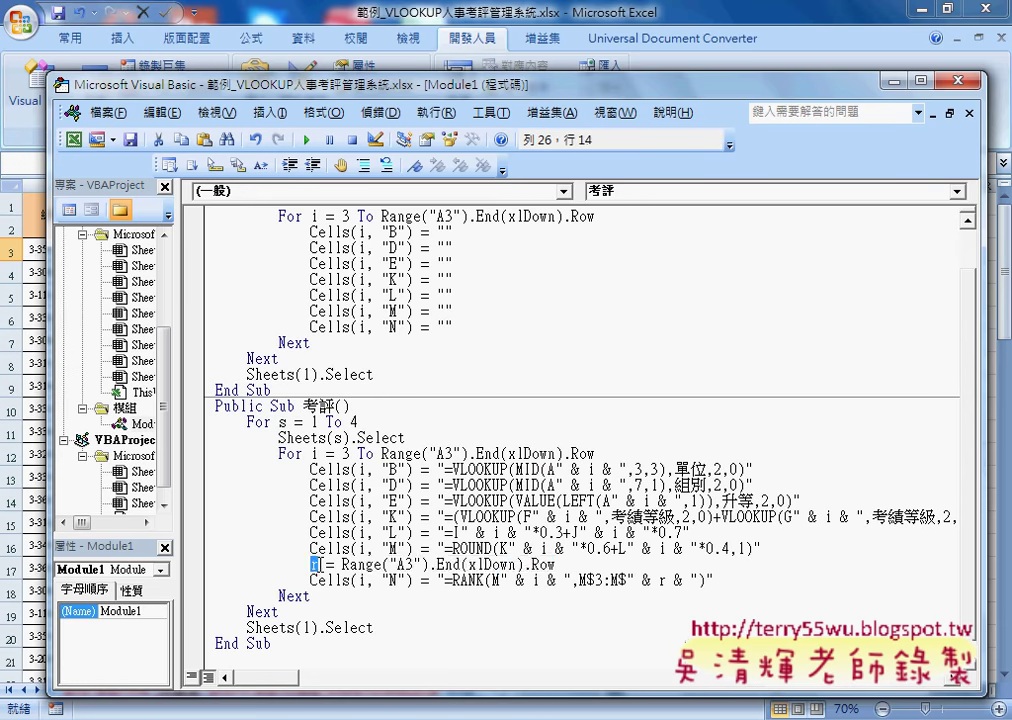
{"action": "double_click", "coordinate": [661, 580]}
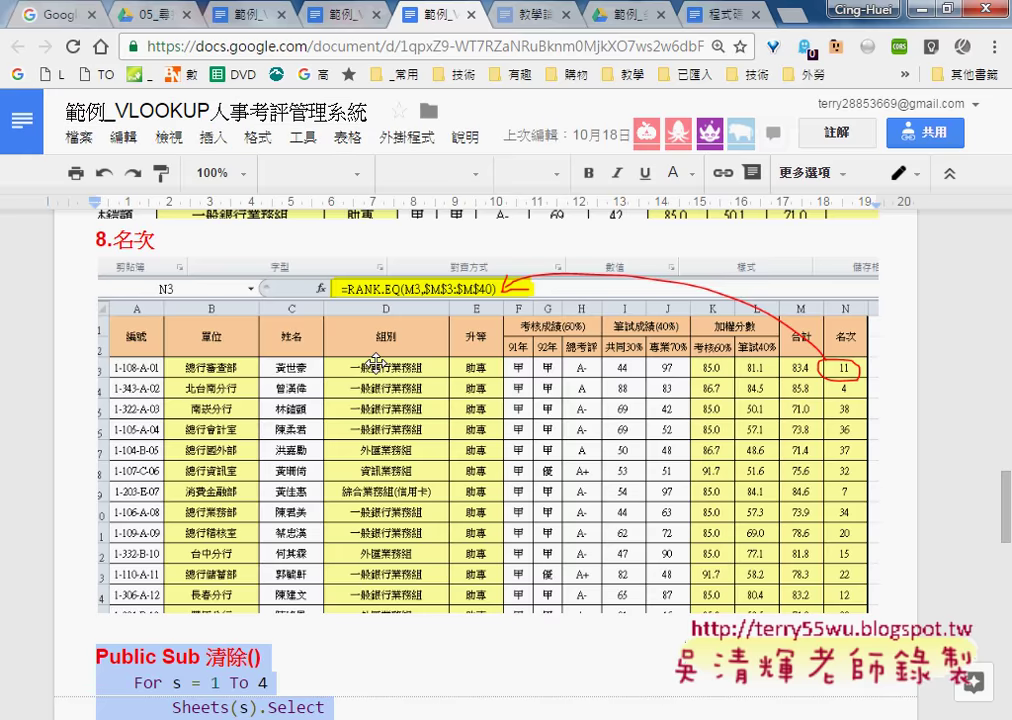
- Scroll down the notes and select the Public Sub 清除() heading
{"action": "scroll", "coordinate": [377, 361], "scroll_direction": "down", "scroll_amount": 2}
{"action": "scroll", "coordinate": [377, 361], "scroll_direction": "down", "scroll_amount": 2}
{"action": "scroll", "coordinate": [377, 361], "scroll_direction": "down", "scroll_amount": 1}
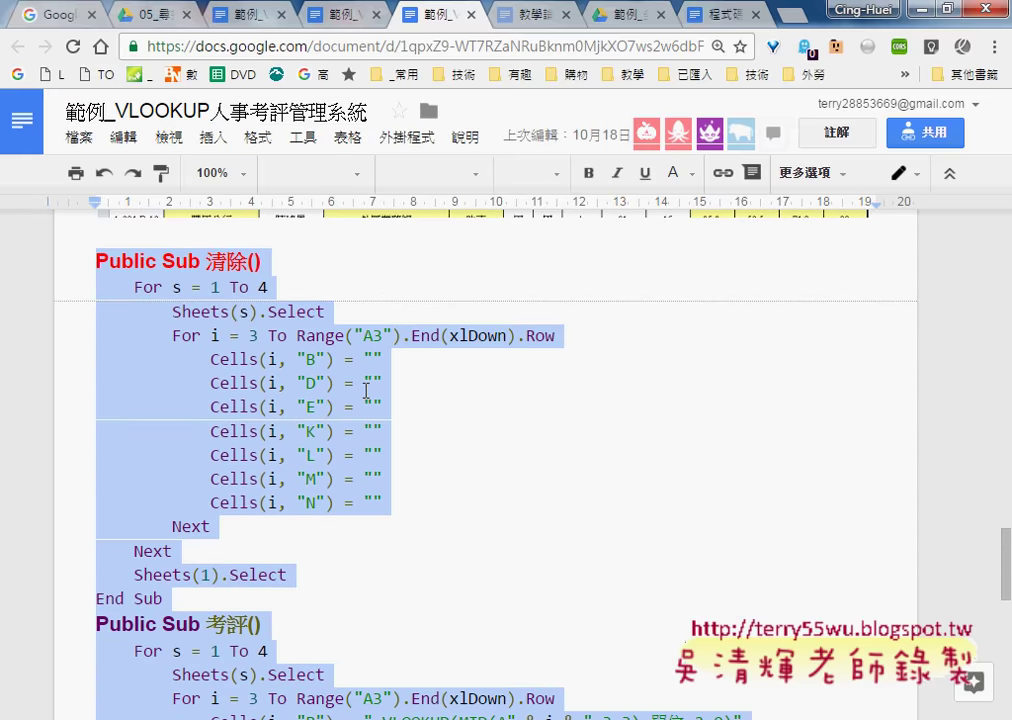
{"action": "left_click", "coordinate": [370, 384]}
{"action": "left_click", "coordinate": [99, 260]}
{"action": "left_click_drag", "start_coordinate": [99, 260], "coordinate": [278, 264]}
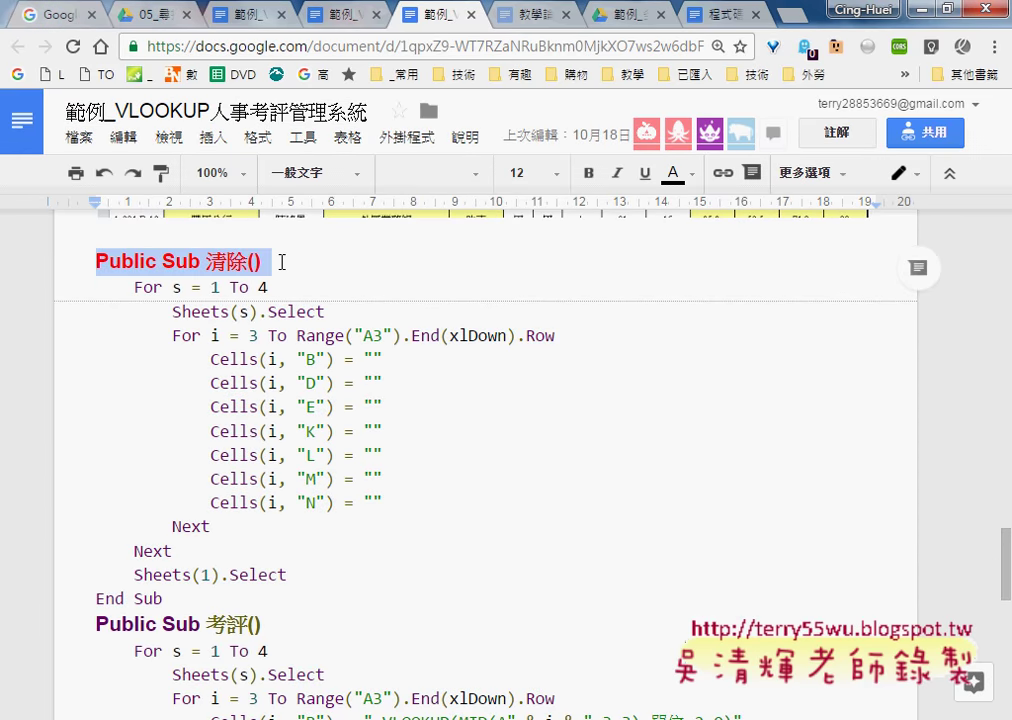
- Scroll on to Public Sub 考評() and select its code listing
{"action": "scroll", "coordinate": [280, 294], "scroll_direction": "down", "scroll_amount": 4}
{"action": "scroll", "coordinate": [309, 295], "scroll_direction": "down", "scroll_amount": 1}
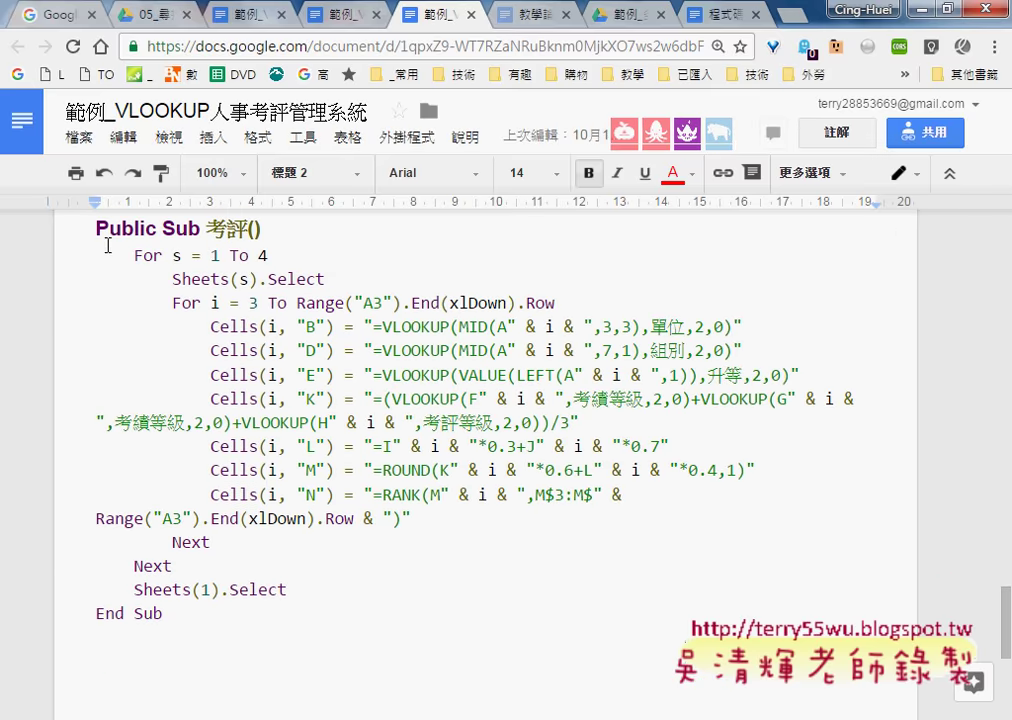
{"action": "left_click", "coordinate": [96, 228]}
{"action": "left_click_drag", "start_coordinate": [96, 228], "coordinate": [289, 235]}
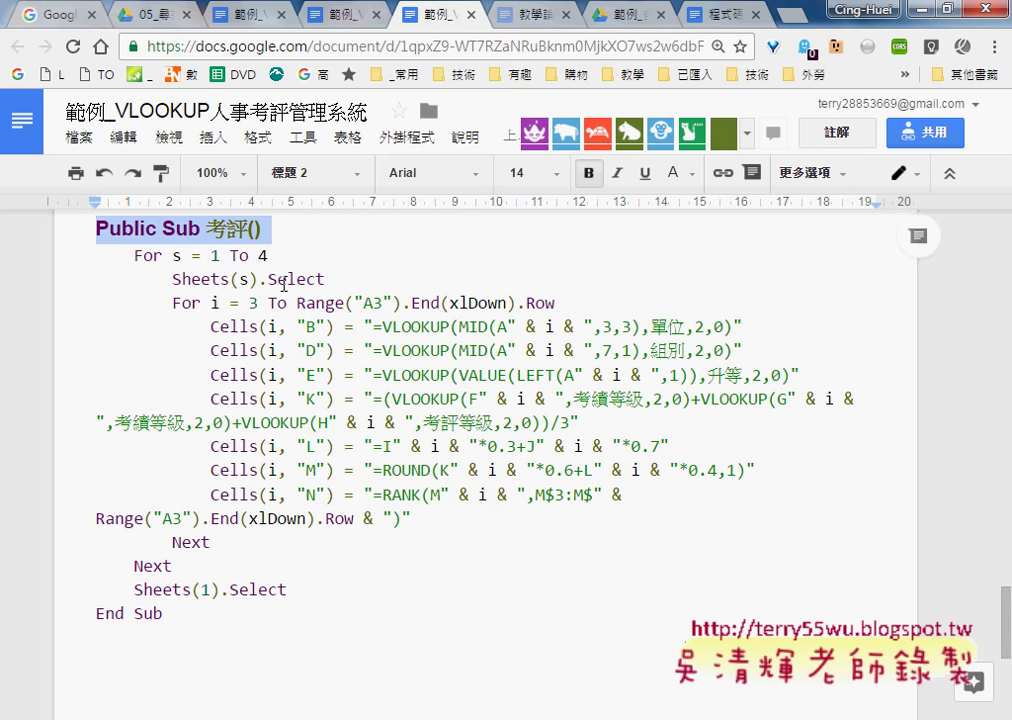
{"action": "scroll", "coordinate": [285, 285], "scroll_direction": "up", "scroll_amount": 1}
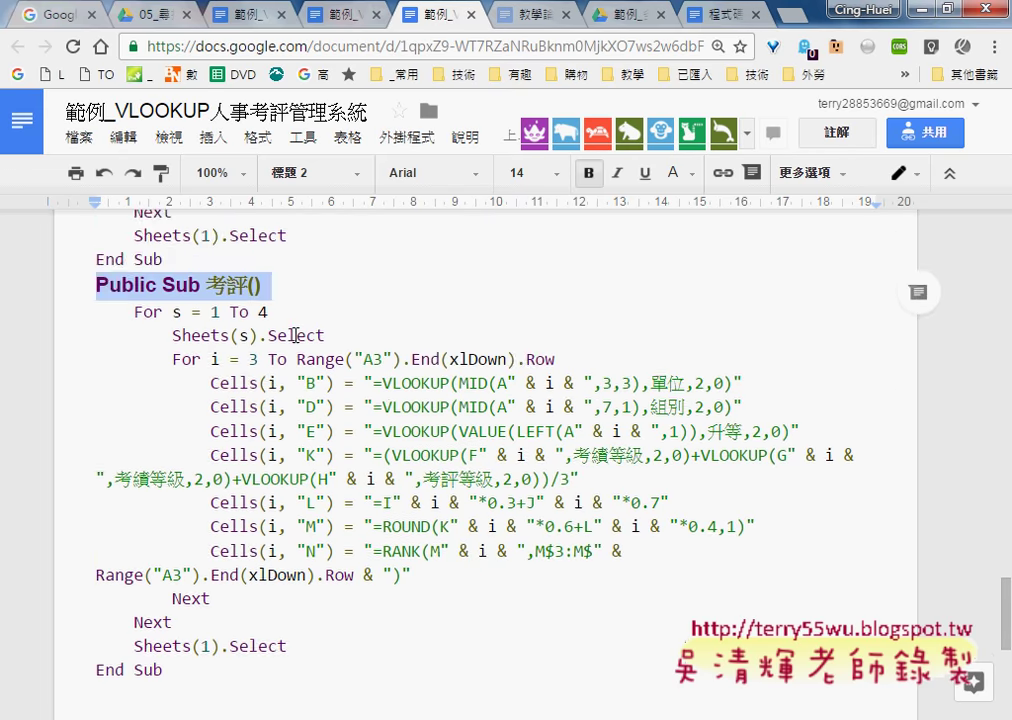
{"action": "scroll", "coordinate": [289, 300], "scroll_direction": "up", "scroll_amount": 2}
{"action": "scroll", "coordinate": [296, 332], "scroll_direction": "up", "scroll_amount": 2}
{"action": "scroll", "coordinate": [296, 334], "scroll_direction": "down", "scroll_amount": 4}
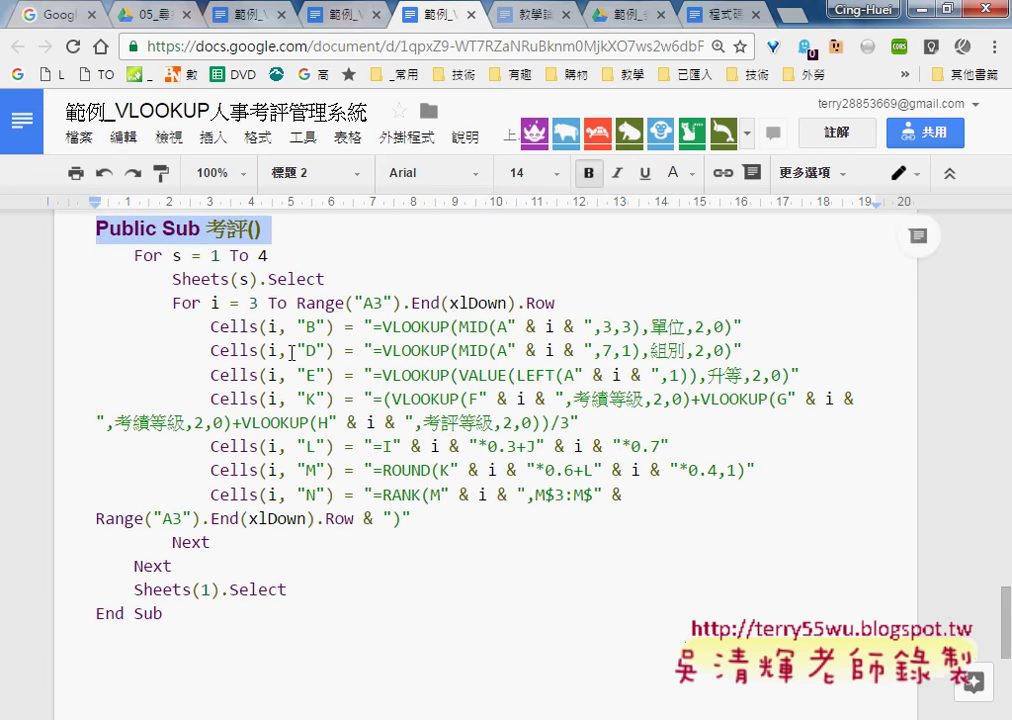
{"action": "mouse_move", "coordinate": [163, 612]}
{"action": "left_mouse_down"}
{"action": "mouse_move", "coordinate": [112, 466]}
{"action": "mouse_move", "coordinate": [80, 258]}
{"action": "left_mouse_up"}
- Set the selected 考評 code to font size 10, then highlight the 單位 VLOOKUP formula
{"action": "left_click", "coordinate": [557, 173]}
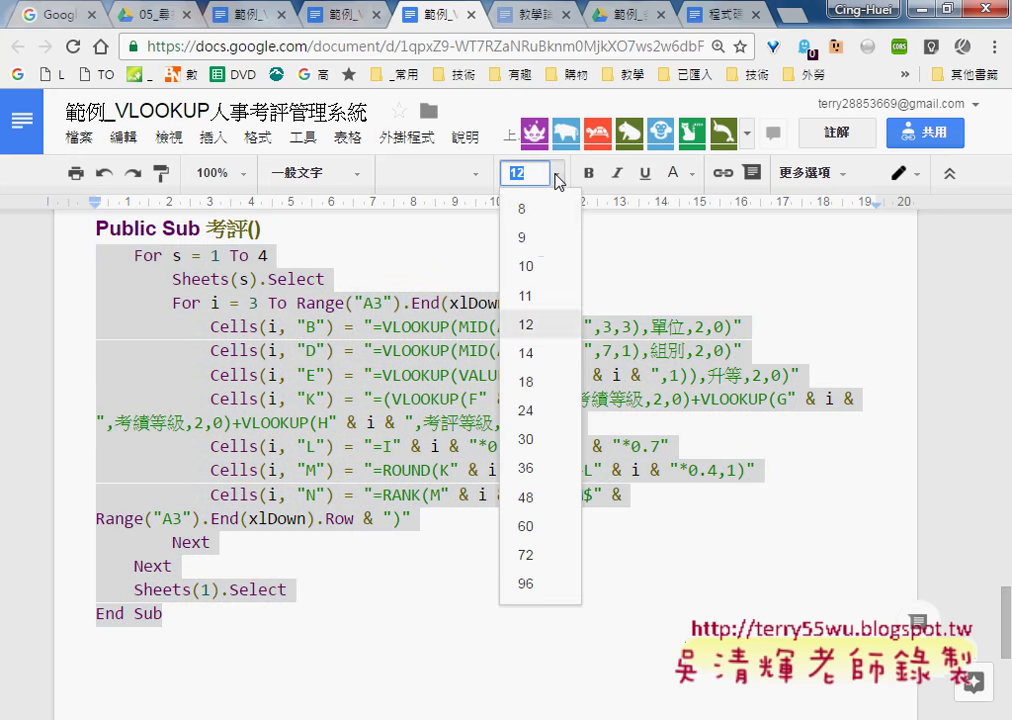
{"action": "left_click", "coordinate": [535, 264]}
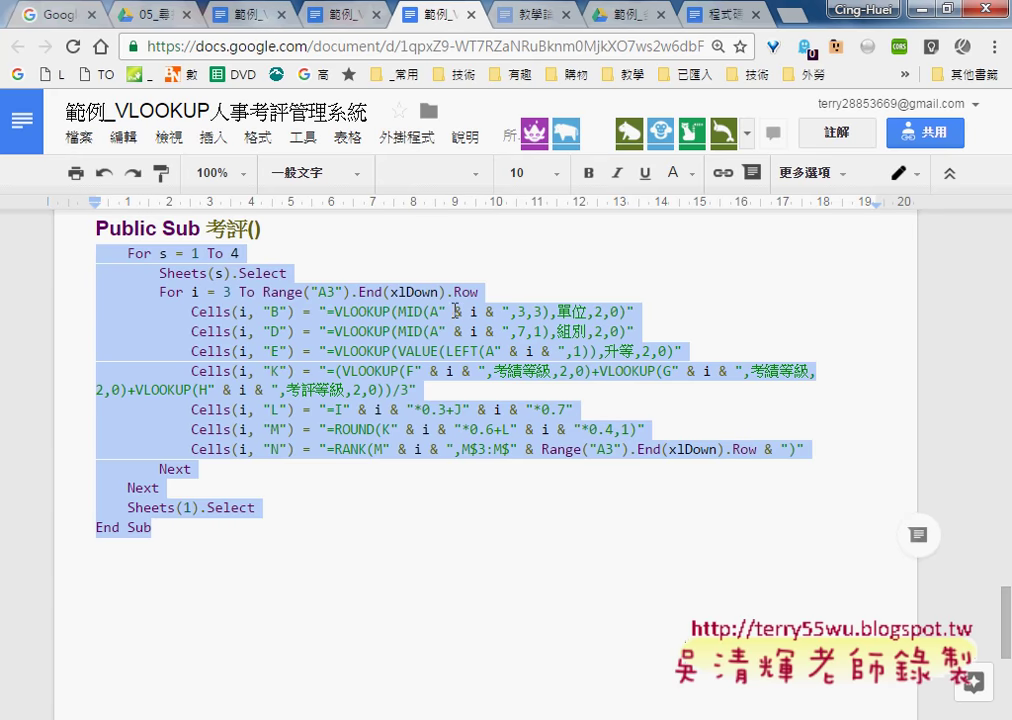
{"action": "left_click_drag", "start_coordinate": [327, 311], "coordinate": [630, 312]}
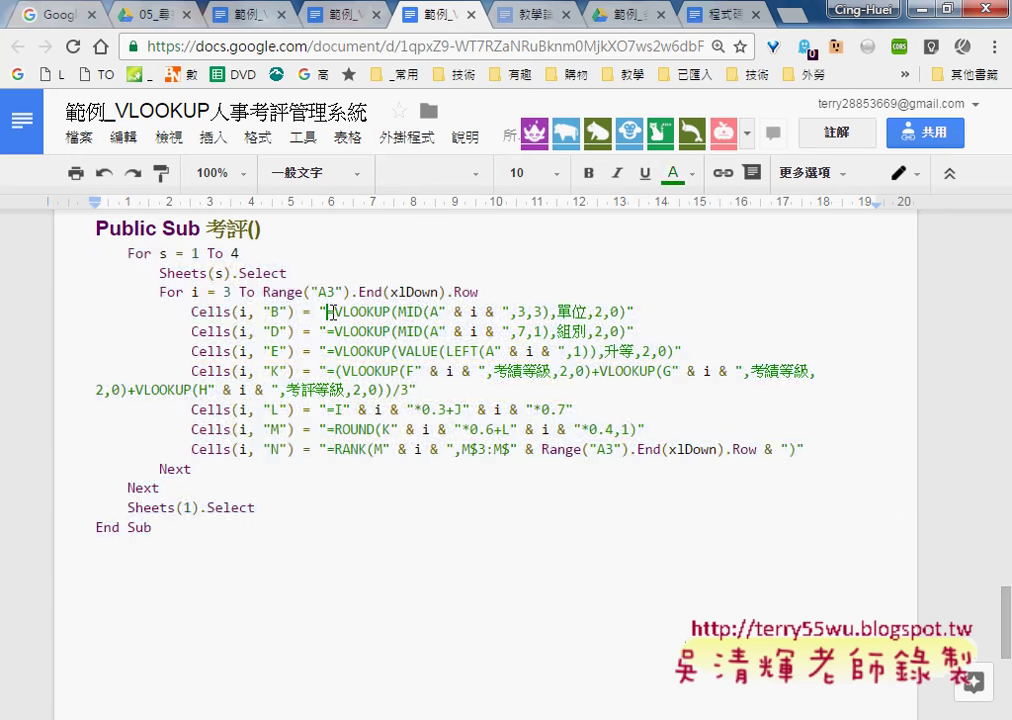